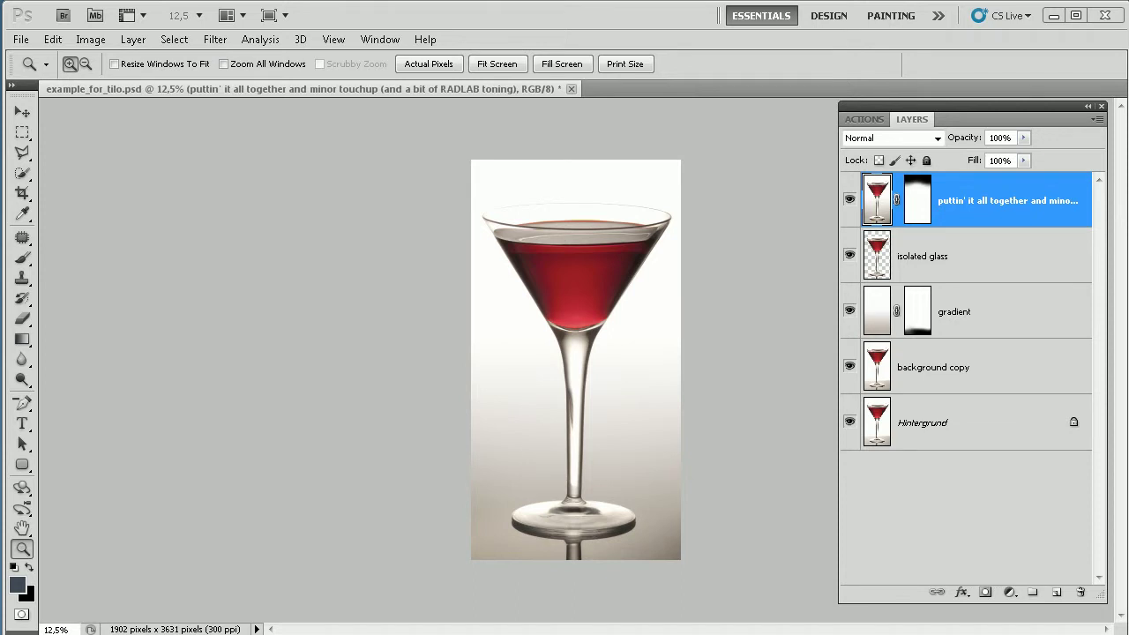
# - Bring up the tutorial notes and look at the reference photo of the milk splash around the strawberry
pyautogui.moveTo(570, 634); pyautogui.dragTo(376, 253)
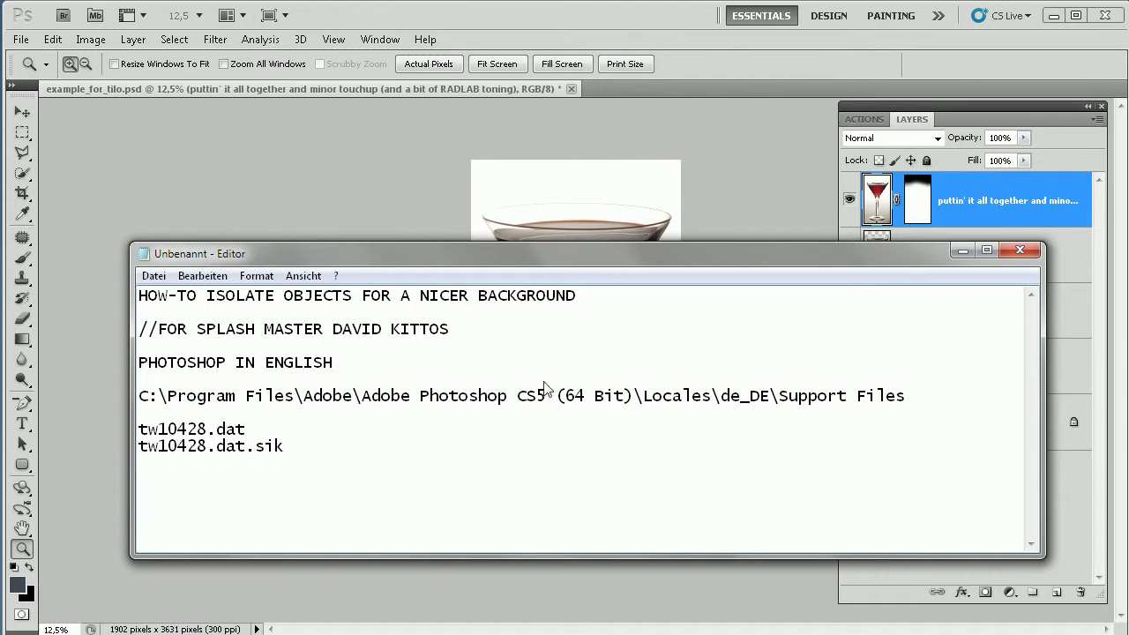
pyautogui.moveTo(1128, 387); pyautogui.dragTo(569, 9)
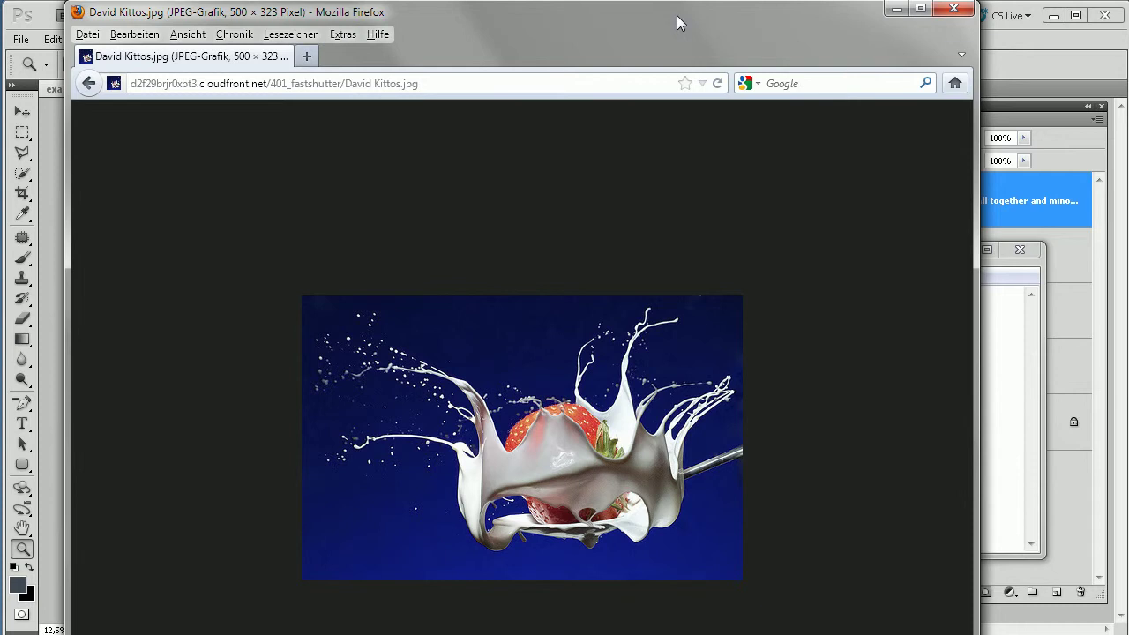
pyautogui.moveTo(676, 12); pyautogui.dragTo(1128, 634)
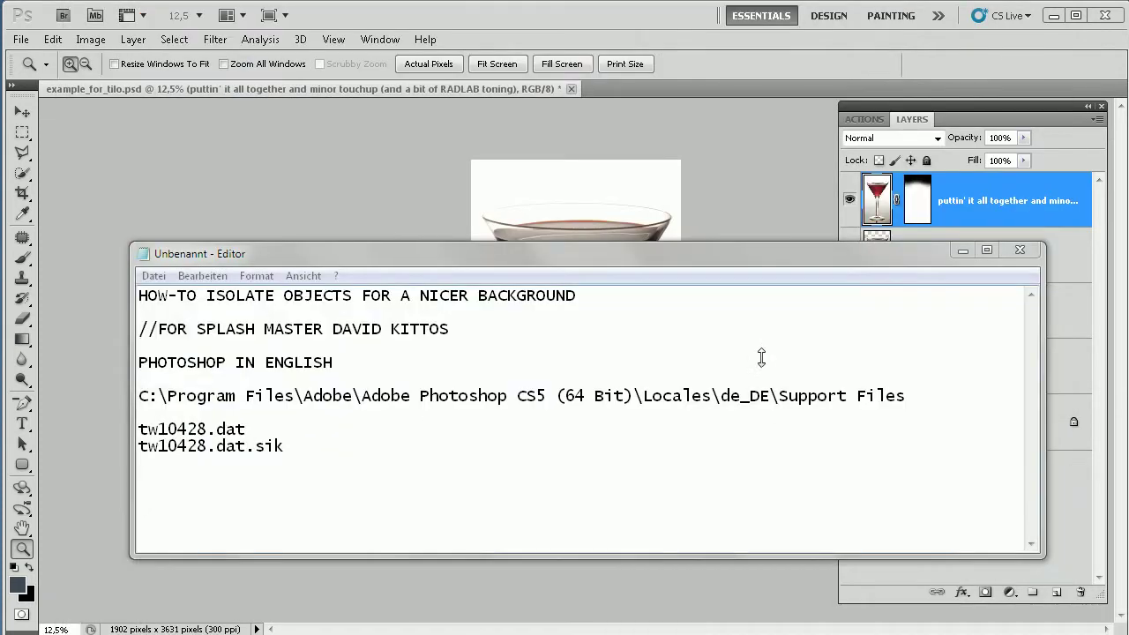
# - Insert blank space above the PHOTOSHOP IN ENGLISH note, highlight its heading, folder path and two file names, and move the notes away
pyautogui.click(526, 345)
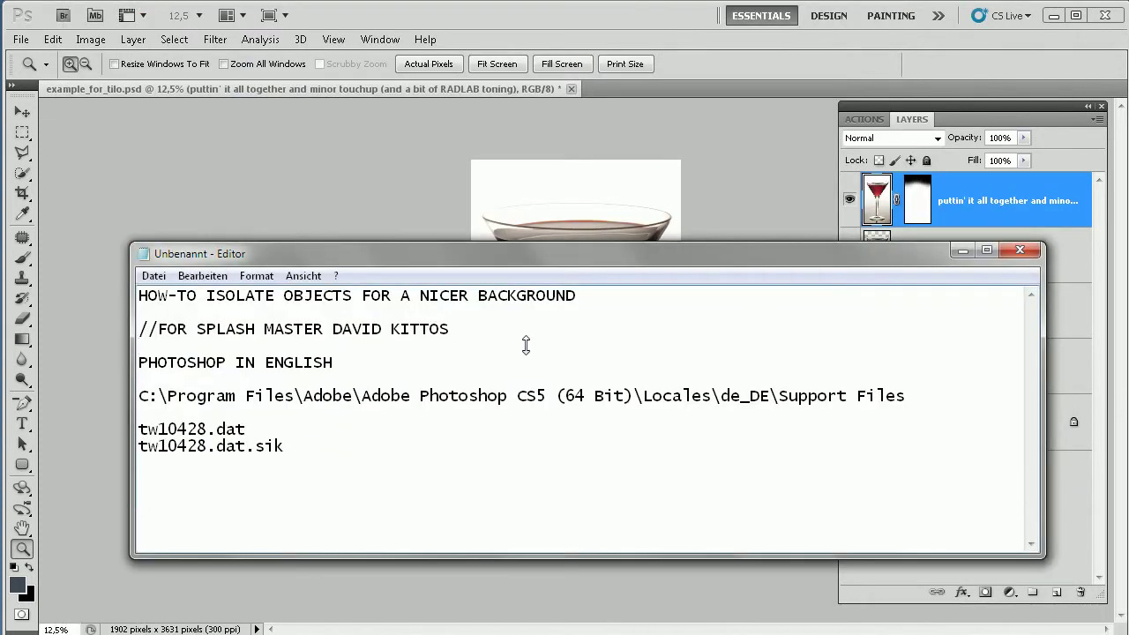
pyautogui.press('Return')
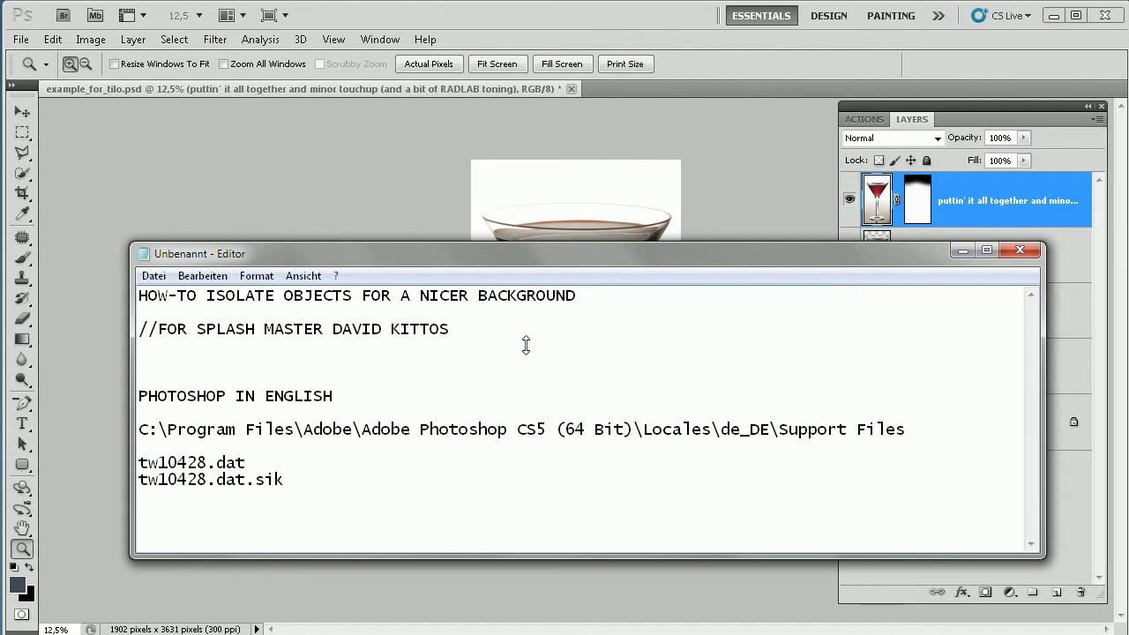
pyautogui.hotkey('shift', 'End')
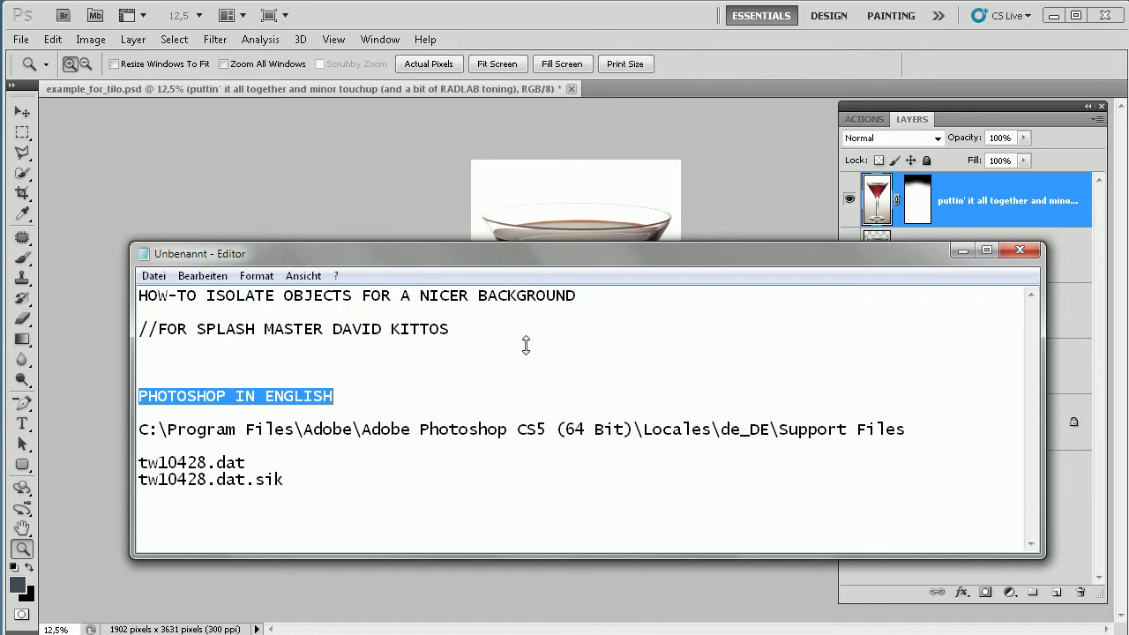
pyautogui.press('Down')
pyautogui.press('Down')
pyautogui.hotkey('shift', 'End')
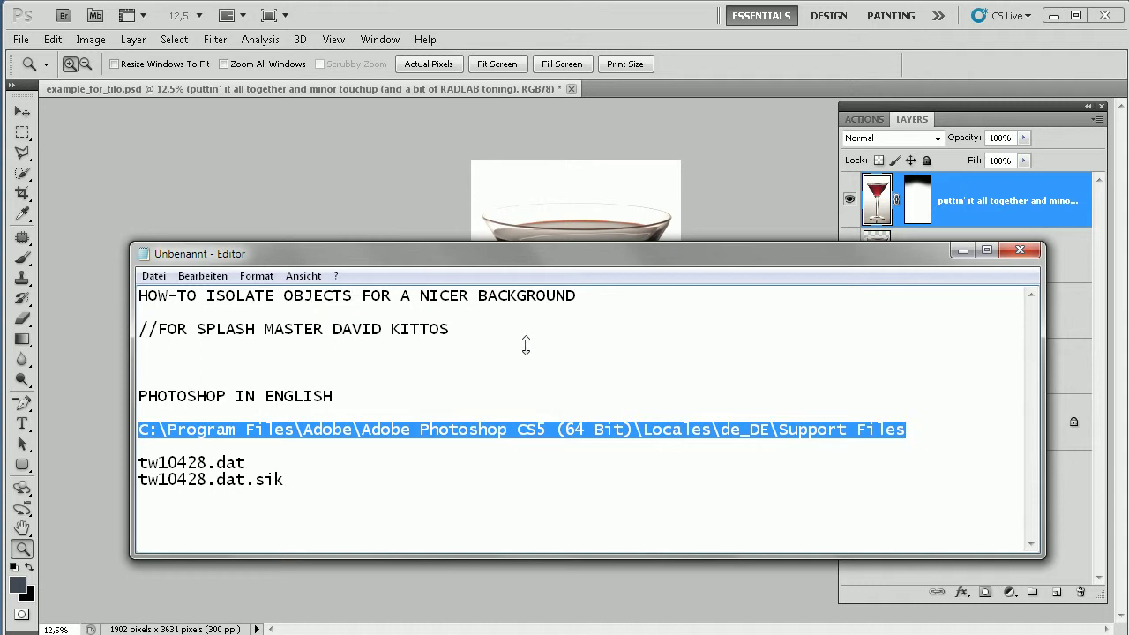
pyautogui.press('Down')
pyautogui.hotkey('shift', 'End')
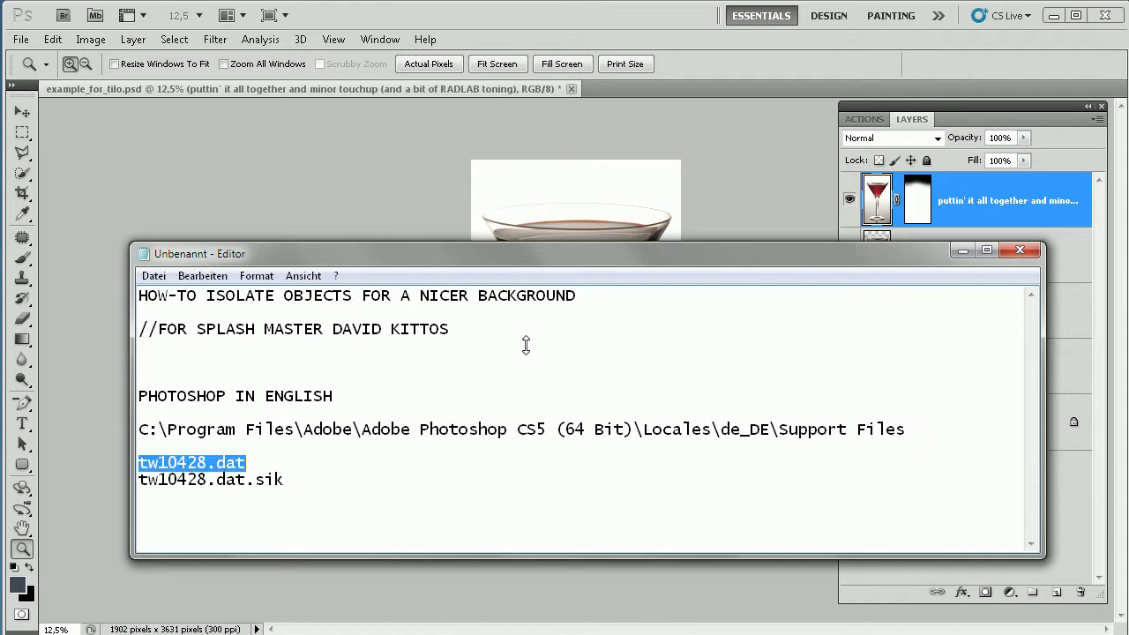
pyautogui.press('Down')
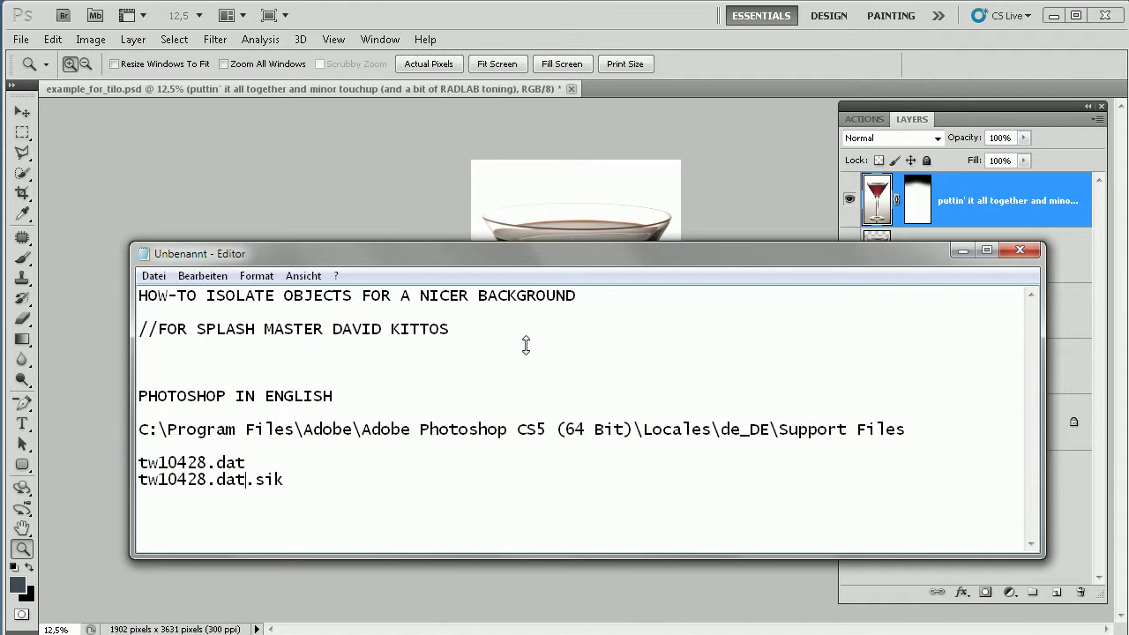
pyautogui.hotkey('shift', 'End')
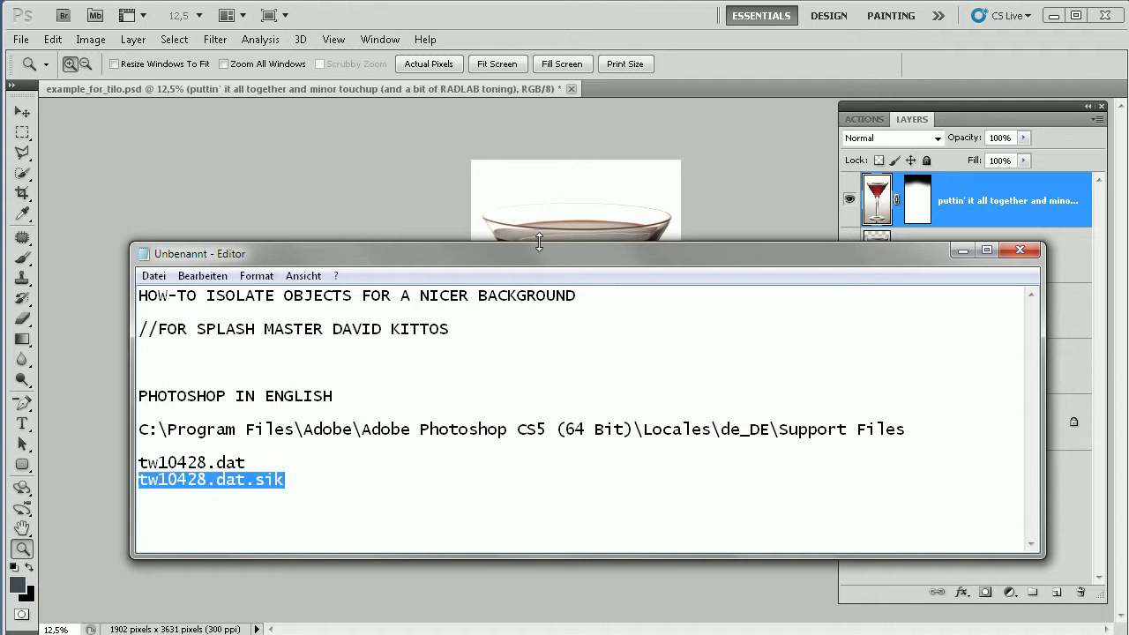
pyautogui.moveTo(539, 249); pyautogui.dragTo(882, 633)
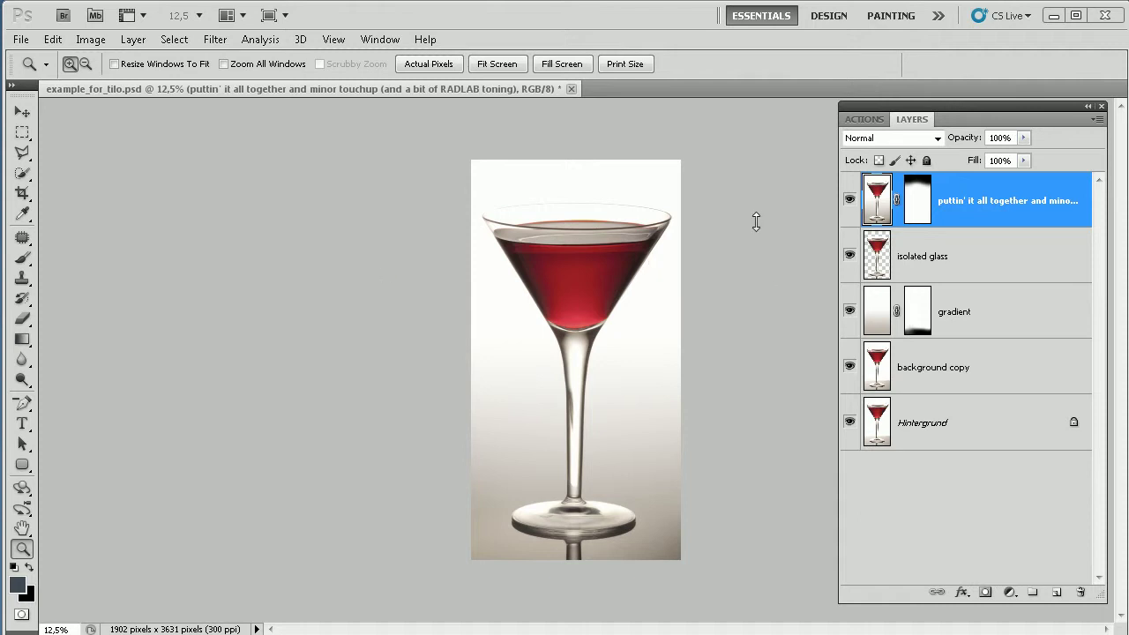
# - Hide the four layers above Hintergrund and select the Hintergrund layer
pyautogui.click(849, 199)
pyautogui.moveTo(849, 199); pyautogui.dragTo(851, 367)
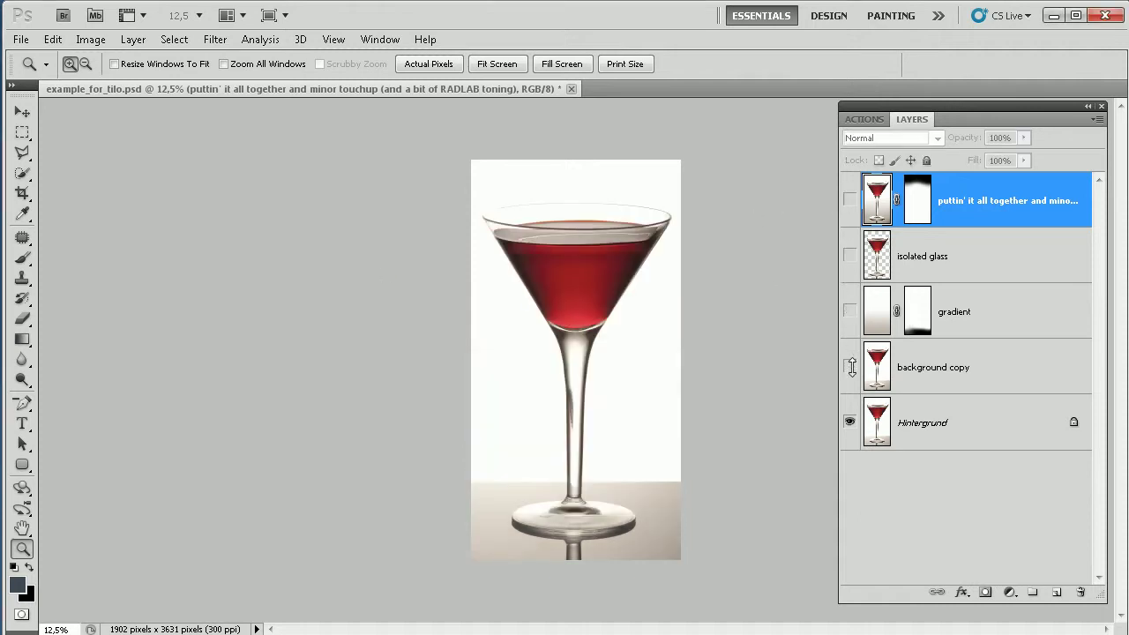
pyautogui.click(949, 419)
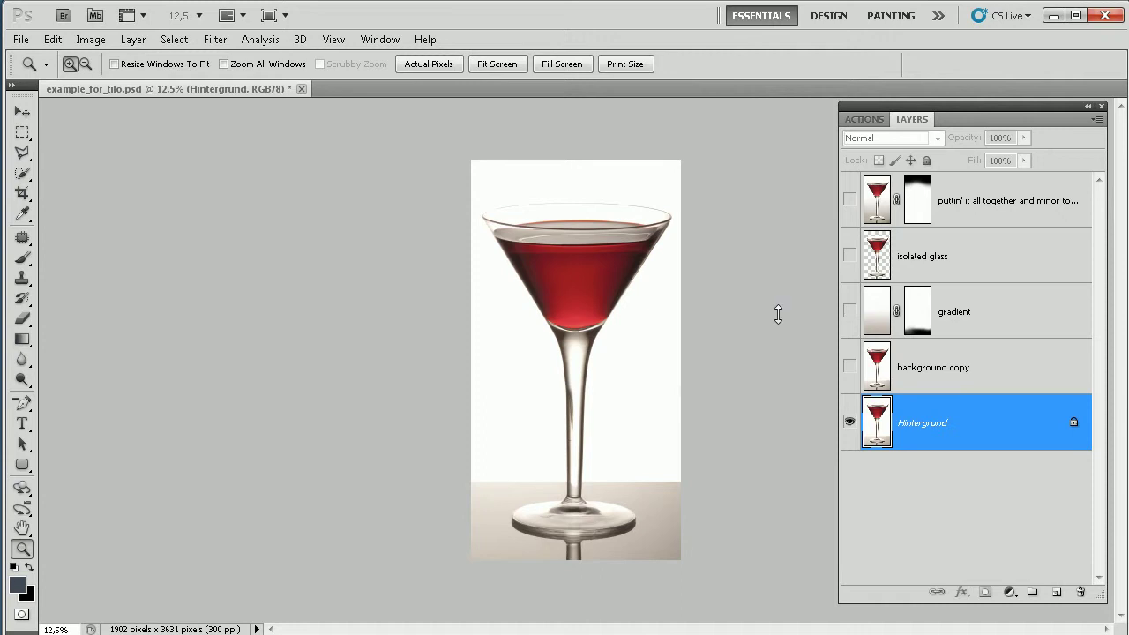
# - Preview the layers individually, then view the top composite layer together with background copy and Hintergrund
pyautogui.keyDown('alt'); pyautogui.click(849, 200); pyautogui.keyUp('alt')
pyautogui.keyDown('alt'); pyautogui.click(852, 255); pyautogui.keyUp('alt')
pyautogui.keyDown('alt'); pyautogui.click(849, 311); pyautogui.keyUp('alt')
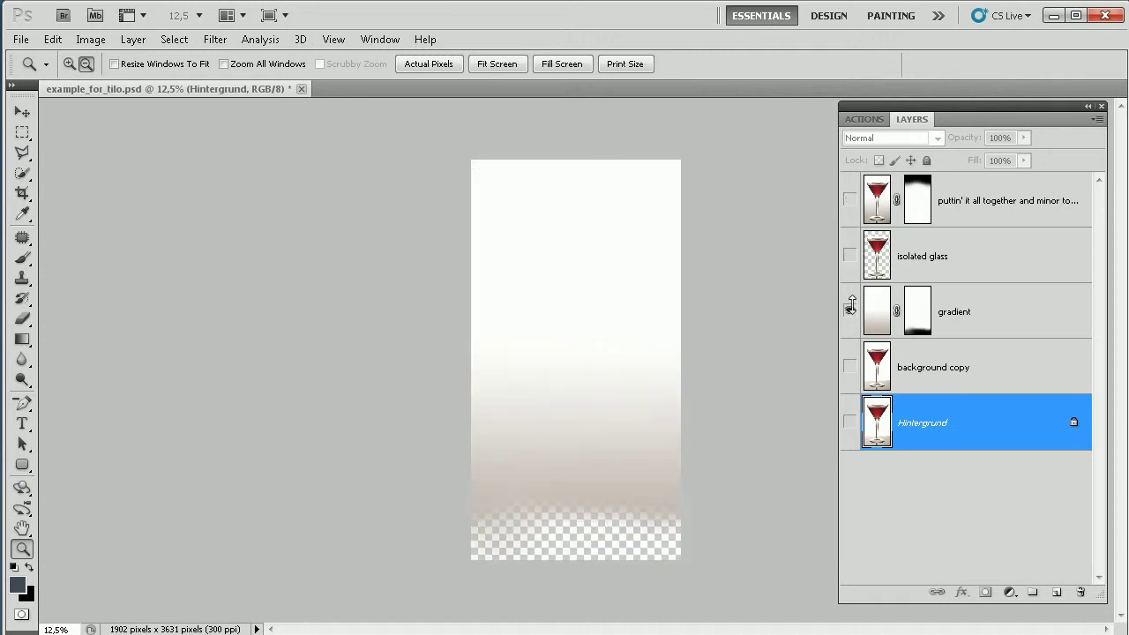
pyautogui.keyDown('alt'); pyautogui.click(855, 365); pyautogui.keyUp('alt')
pyautogui.click(849, 423)
pyautogui.click(849, 200)
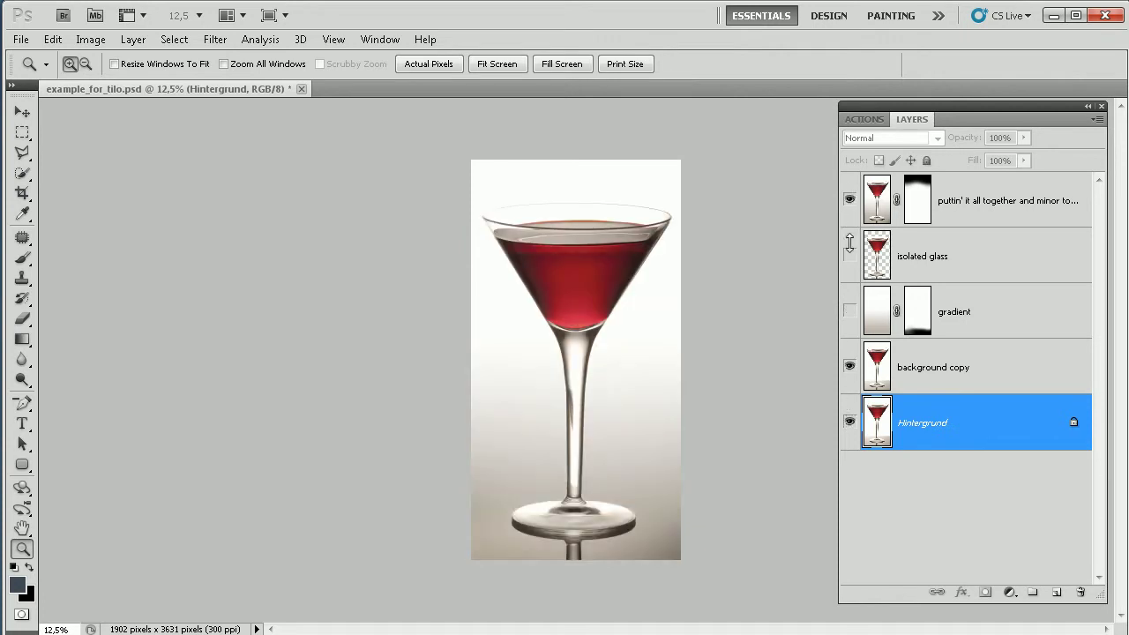
# - Hide the top composite layer and select the background copy layer, keeping it shown
pyautogui.scroll(1, 711, 297)
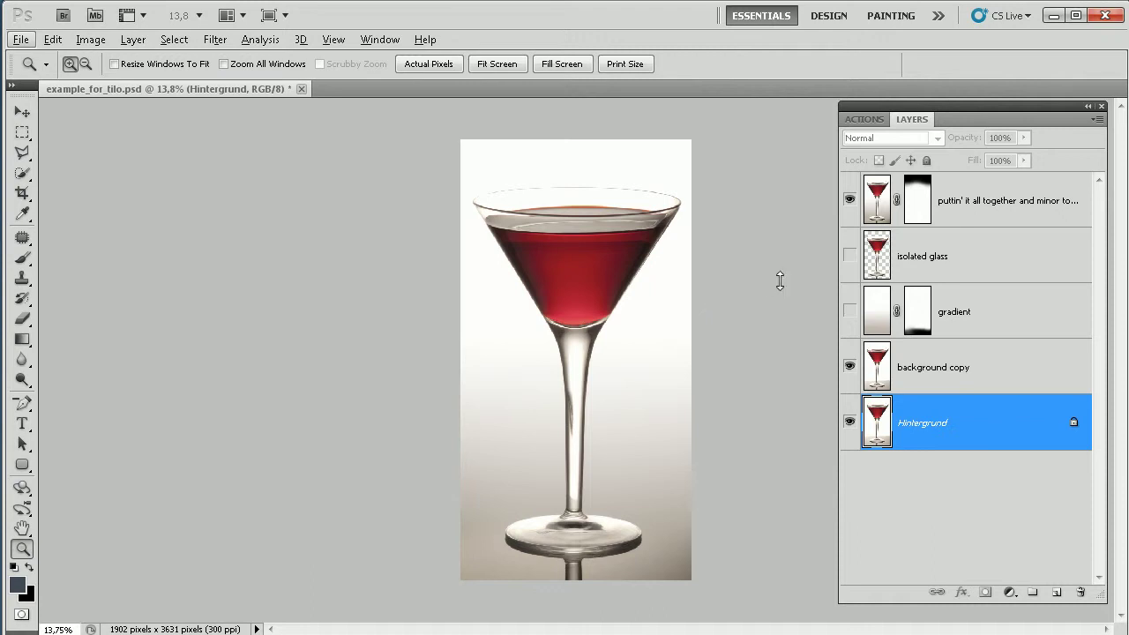
pyautogui.click(850, 199)
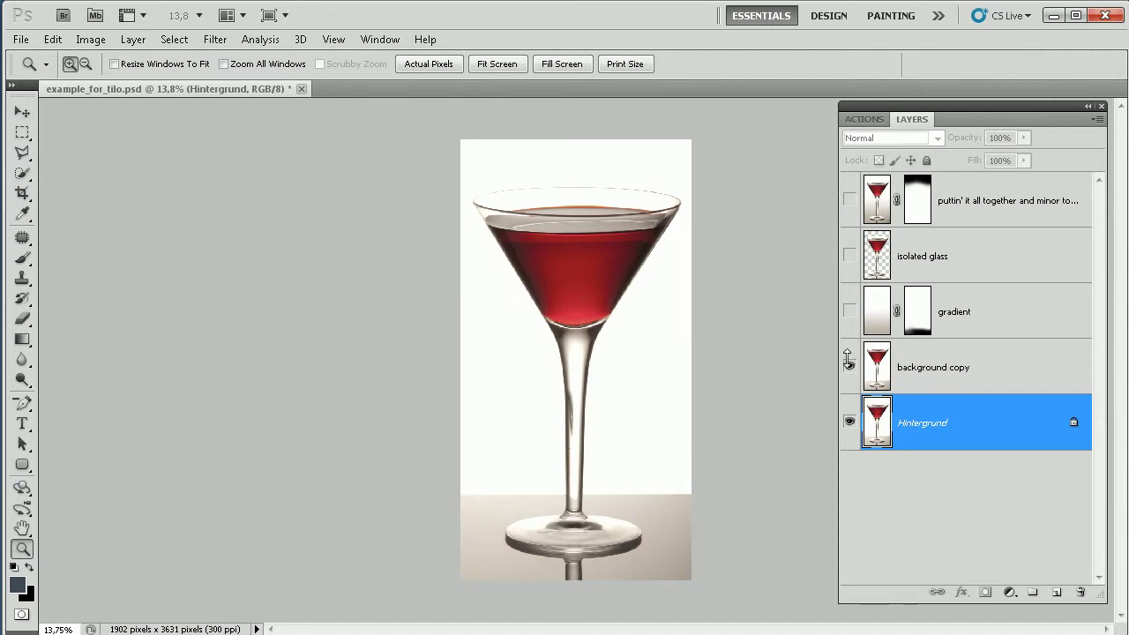
pyautogui.click(914, 365)
pyautogui.click(849, 365)
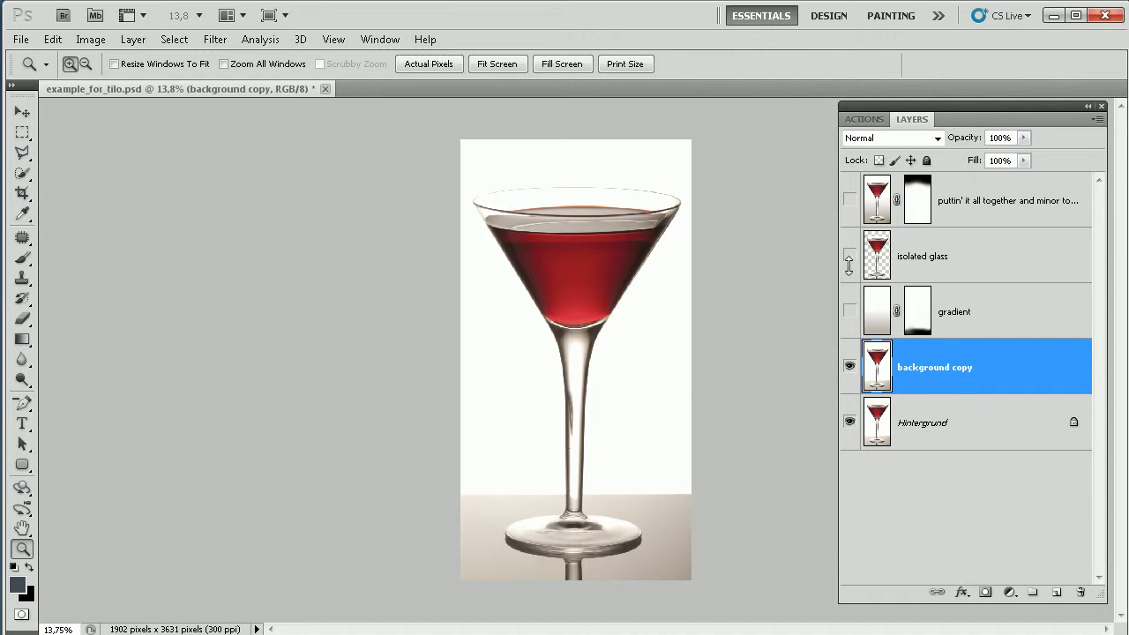
# - Preview the isolated glass without any background, then with the gradient and background copy layers beneath it
pyautogui.click(848, 364)
pyautogui.click(849, 422)
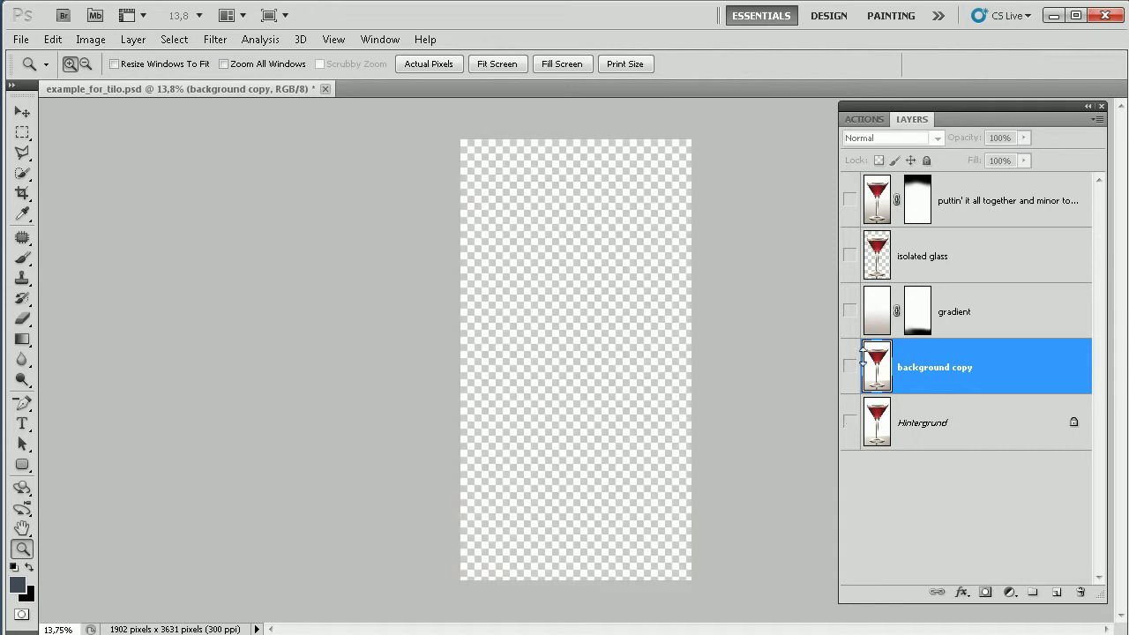
pyautogui.click(850, 255)
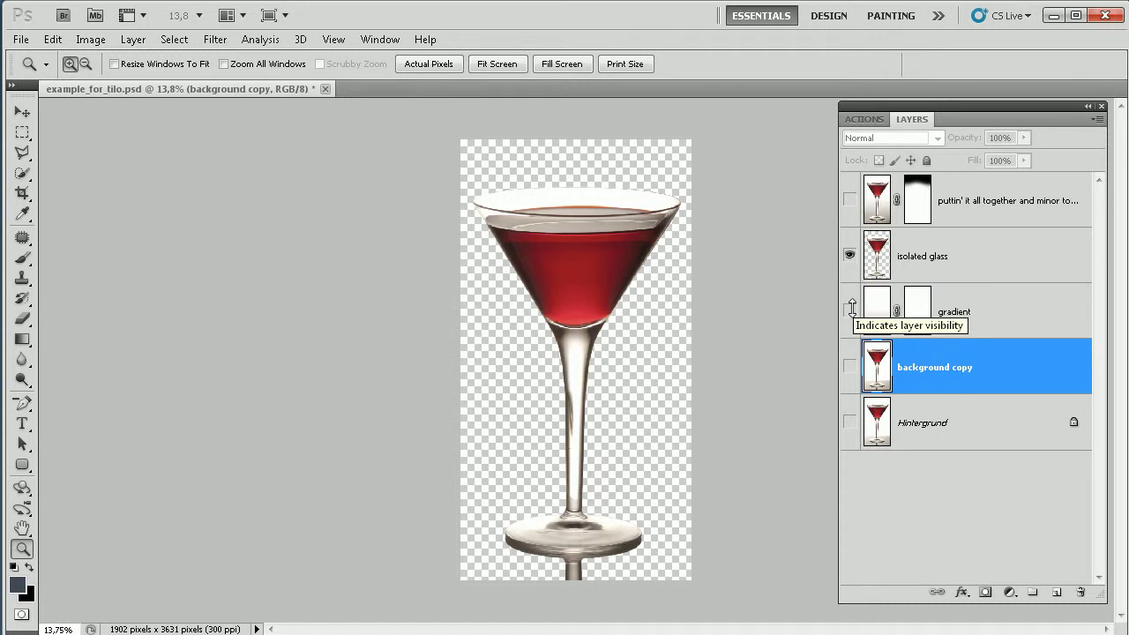
pyautogui.click(850, 309)
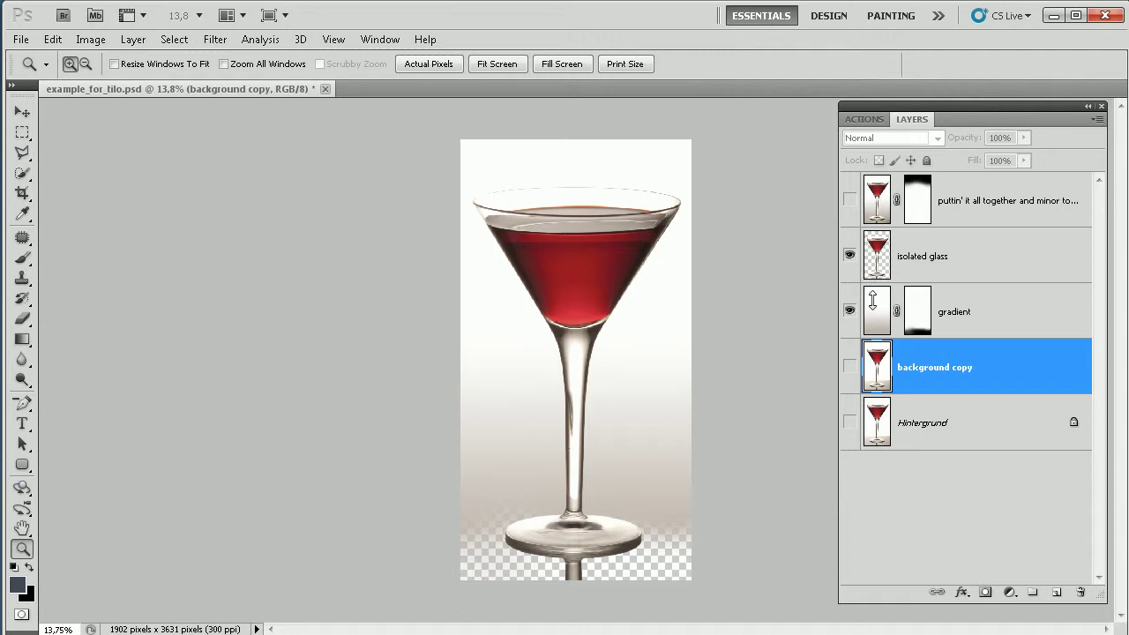
pyautogui.click(849, 365)
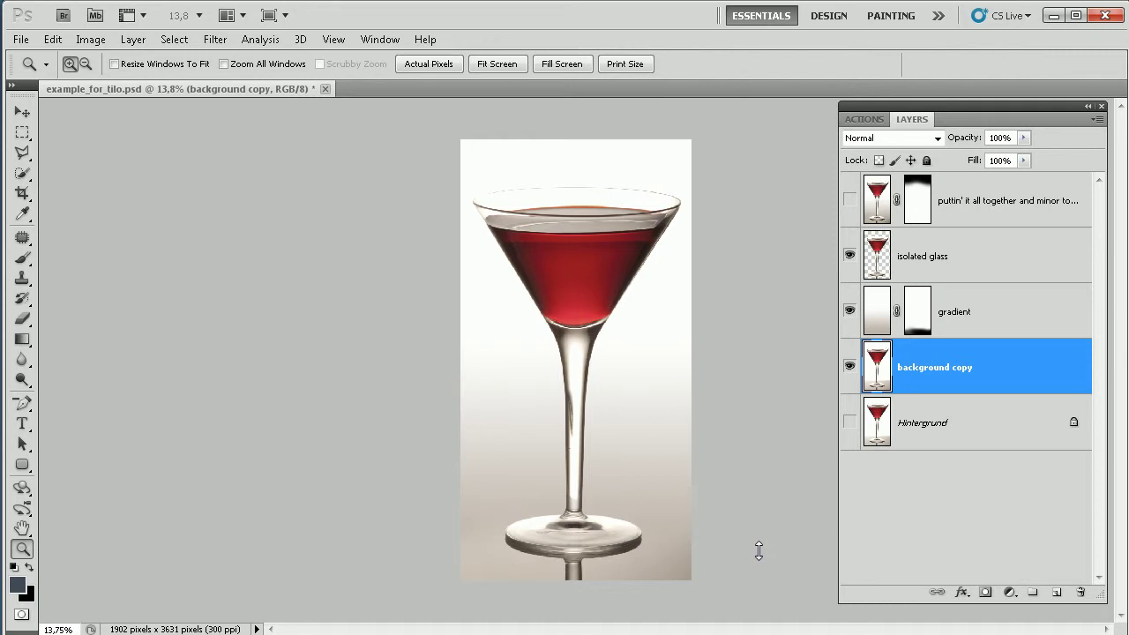
# - Show the Hintergrund layer again and hide the gradient and isolated glass layers
pyautogui.click(850, 423)
pyautogui.click(851, 310)
pyautogui.click(849, 255)
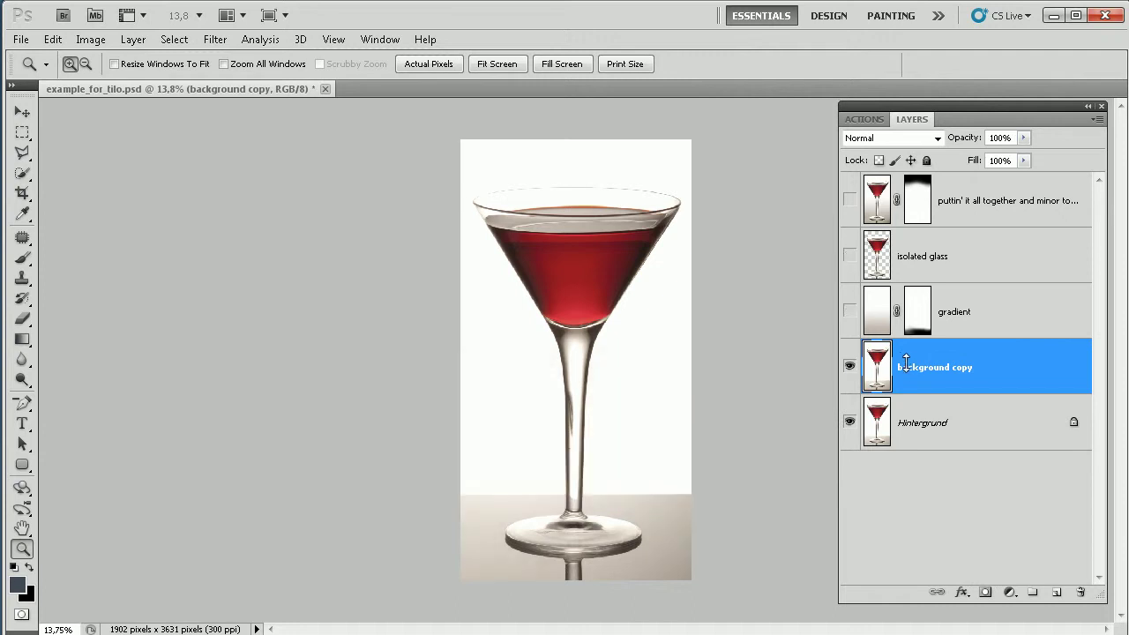
# - Select the whole glass on the background copy layer with the Quick Selection tool, including bowl, stem, base and reflection
pyautogui.click(577, 304)
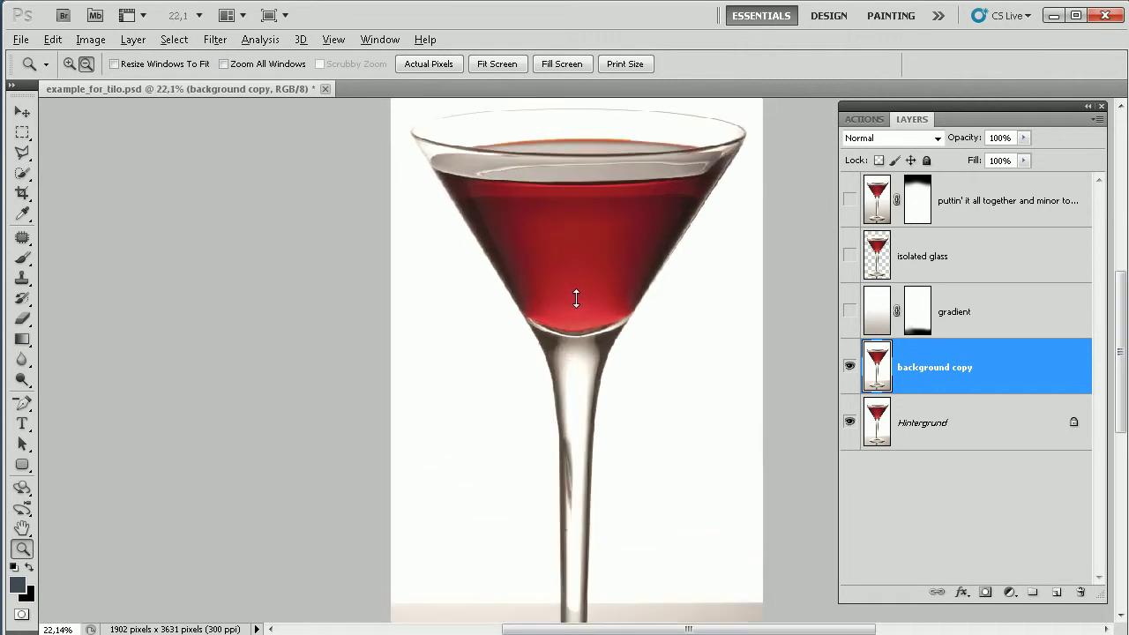
pyautogui.scroll(4, 574, 297)
pyautogui.moveTo(574, 292); pyautogui.dragTo(609, 567)
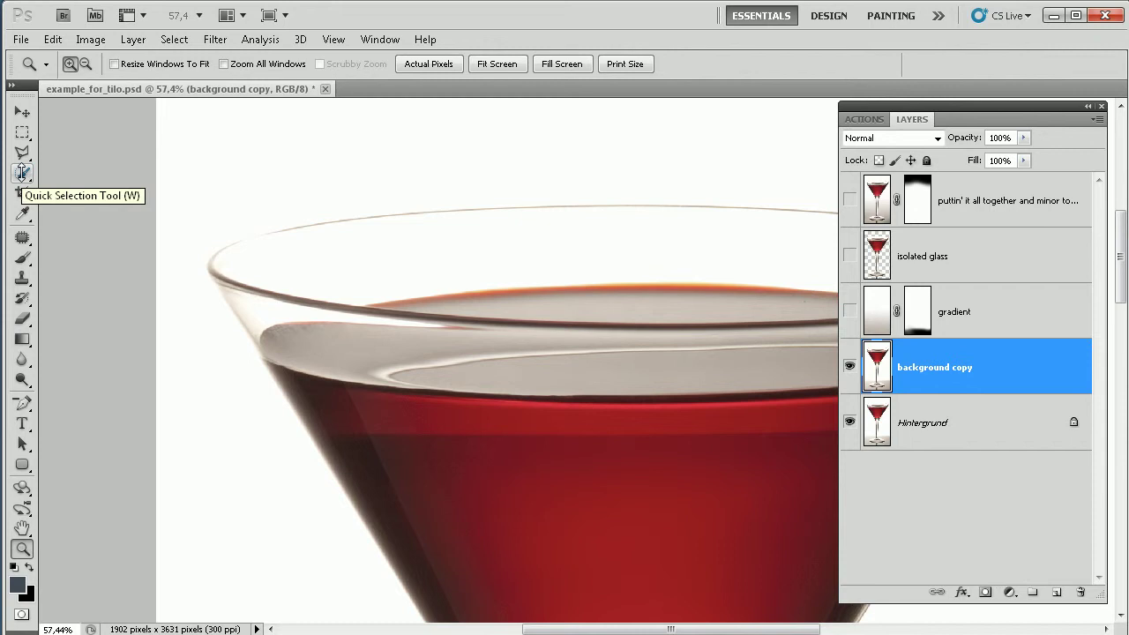
pyautogui.click(23, 173)
pyautogui.moveTo(491, 395); pyautogui.dragTo(527, 407)
pyautogui.scroll(-5, 528, 406)
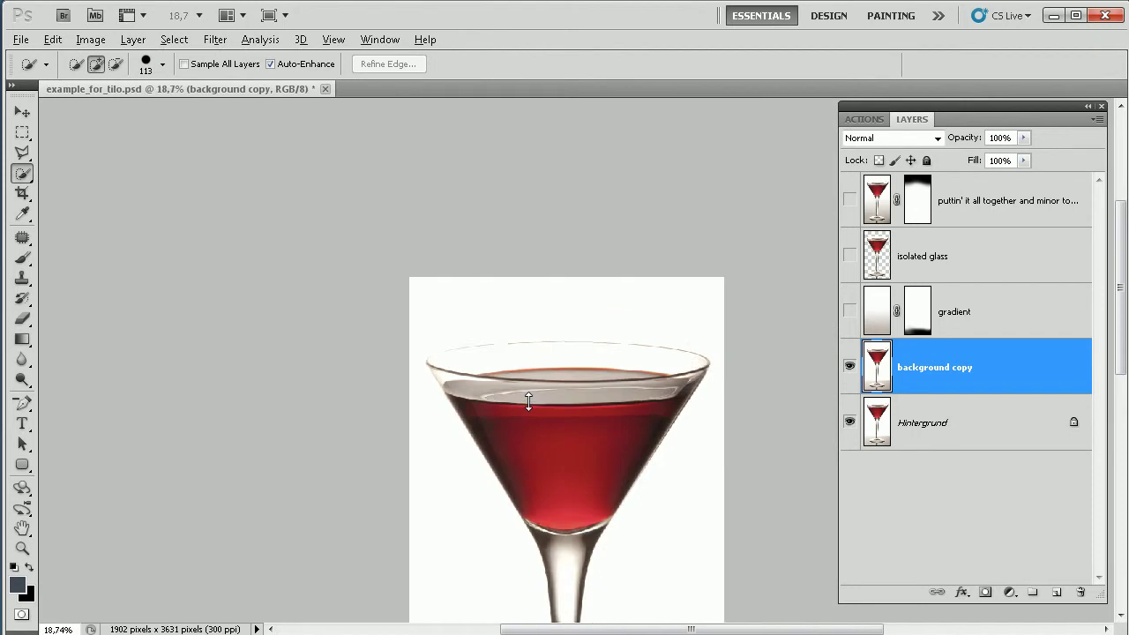
pyautogui.moveTo(600, 388); pyautogui.dragTo(615, 388)
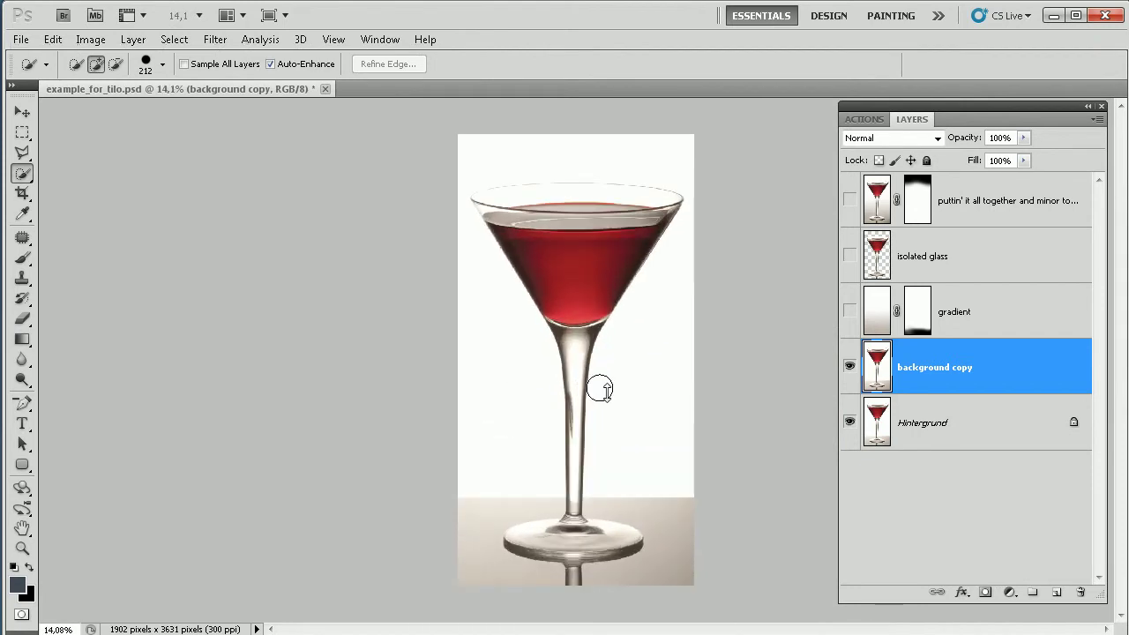
pyautogui.moveTo(564, 297)
pyautogui.mouseDown()
pyautogui.moveTo(514, 214)
pyautogui.moveTo(642, 208)
pyautogui.mouseUp()
pyautogui.moveTo(612, 363)
pyautogui.mouseDown()
pyautogui.moveTo(572, 351)
pyautogui.moveTo(567, 533)
pyautogui.moveTo(529, 536)
pyautogui.moveTo(566, 548)
pyautogui.moveTo(605, 541)
pyautogui.mouseUp()
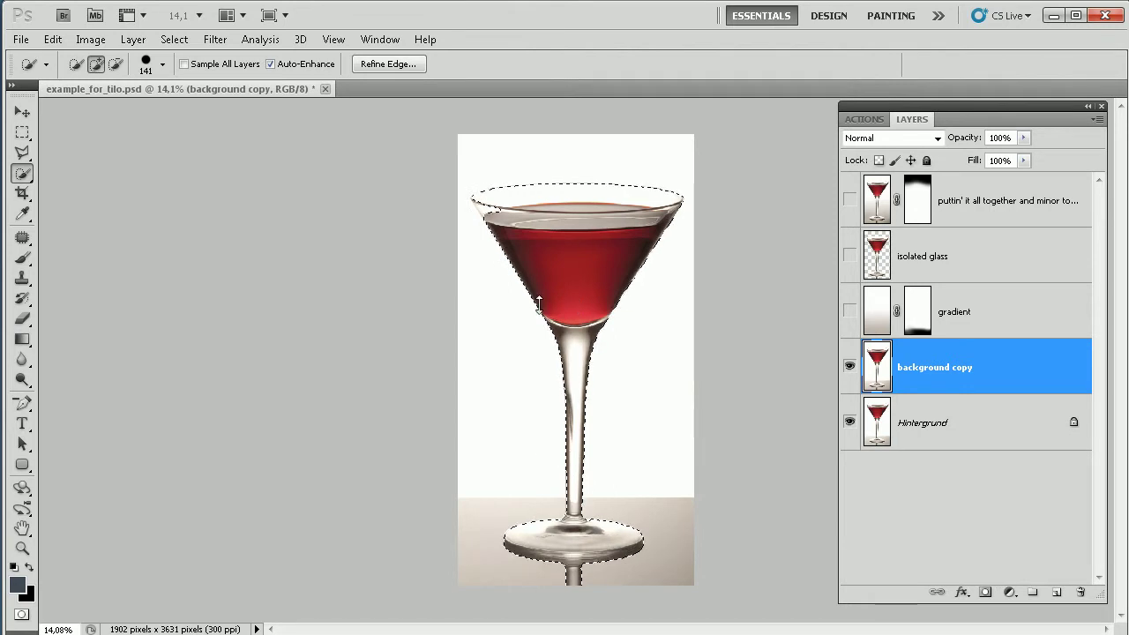
# - Refine the quick selection along the left edge of the red bowl, using a brush reduced to 14 px
pyautogui.scroll(8, 544, 283)
pyautogui.moveTo(537, 330); pyautogui.dragTo(457, 370)
pyautogui.press('[')
pyautogui.press('[')
pyautogui.press('[')
pyautogui.scroll(4, 455, 361)
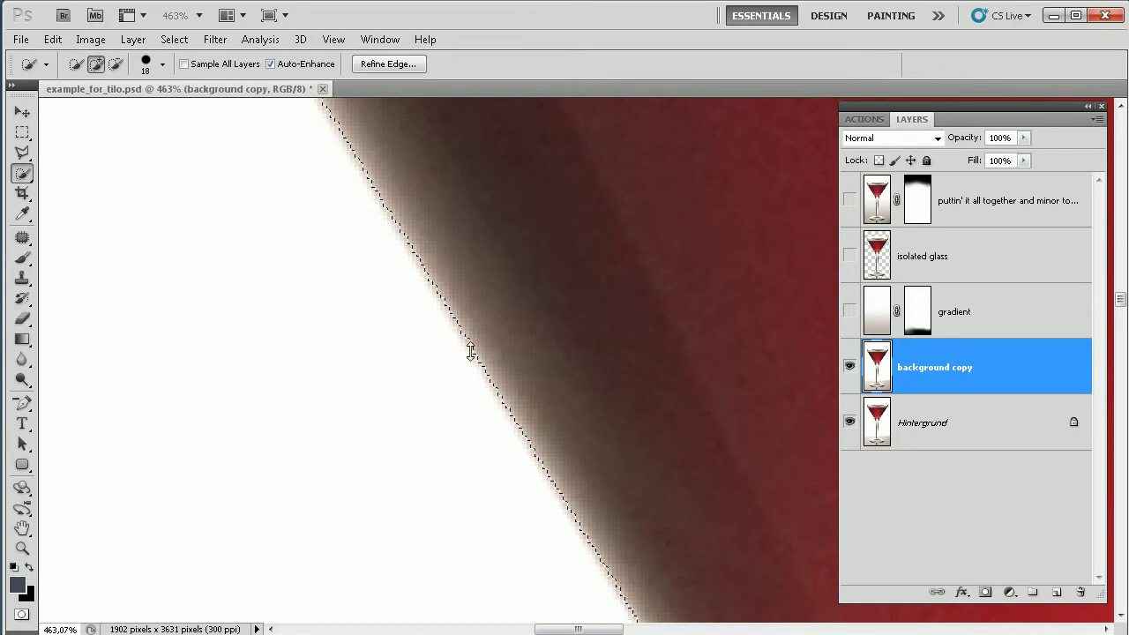
pyautogui.scroll(1, 507, 350)
pyautogui.moveTo(509, 350)
pyautogui.mouseDown()
pyautogui.moveTo(605, 497)
pyautogui.moveTo(591, 524)
pyautogui.moveTo(534, 464)
pyautogui.moveTo(530, 531)
pyautogui.moveTo(599, 617)
pyautogui.mouseUp()
pyautogui.moveTo(497, 418); pyautogui.dragTo(481, 426)
pyautogui.moveTo(436, 391); pyautogui.dragTo(567, 534)
pyautogui.moveTo(423, 335); pyautogui.dragTo(549, 595)
pyautogui.moveTo(490, 331); pyautogui.dragTo(582, 494)
pyautogui.moveTo(482, 385); pyautogui.dragTo(532, 448)
pyautogui.moveTo(358, 172); pyautogui.dragTo(542, 592)
pyautogui.keyDown('alt'); pyautogui.click(455, 481); pyautogui.keyUp('alt')
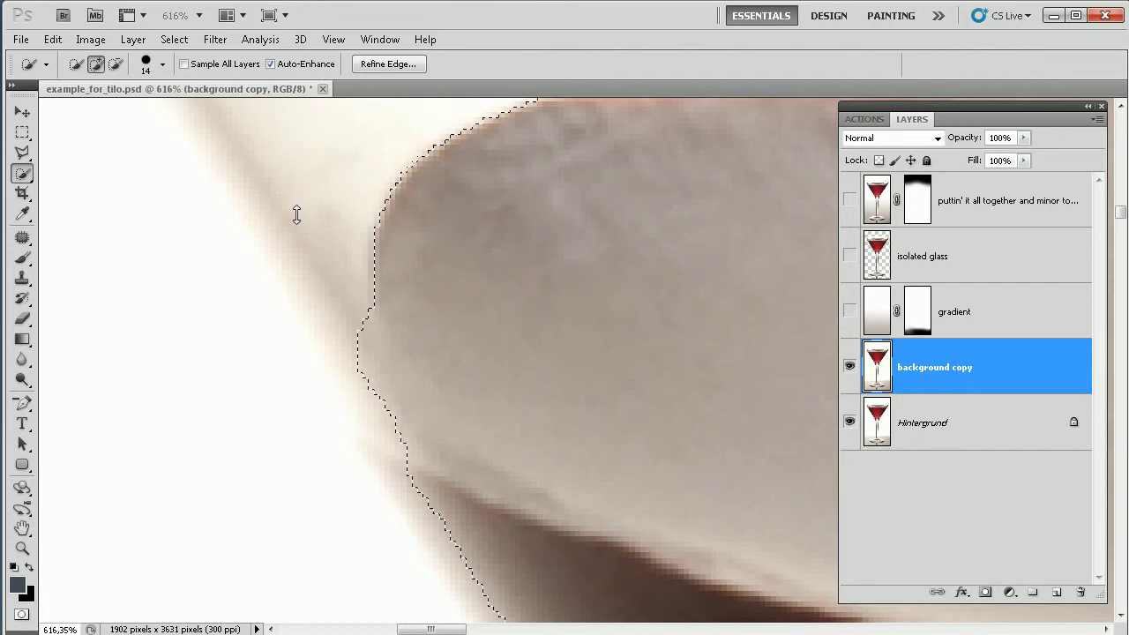
# - Add the clear glass wall beside the left end of the liquid surface to the selection
pyautogui.moveTo(300, 219); pyautogui.dragTo(394, 365)
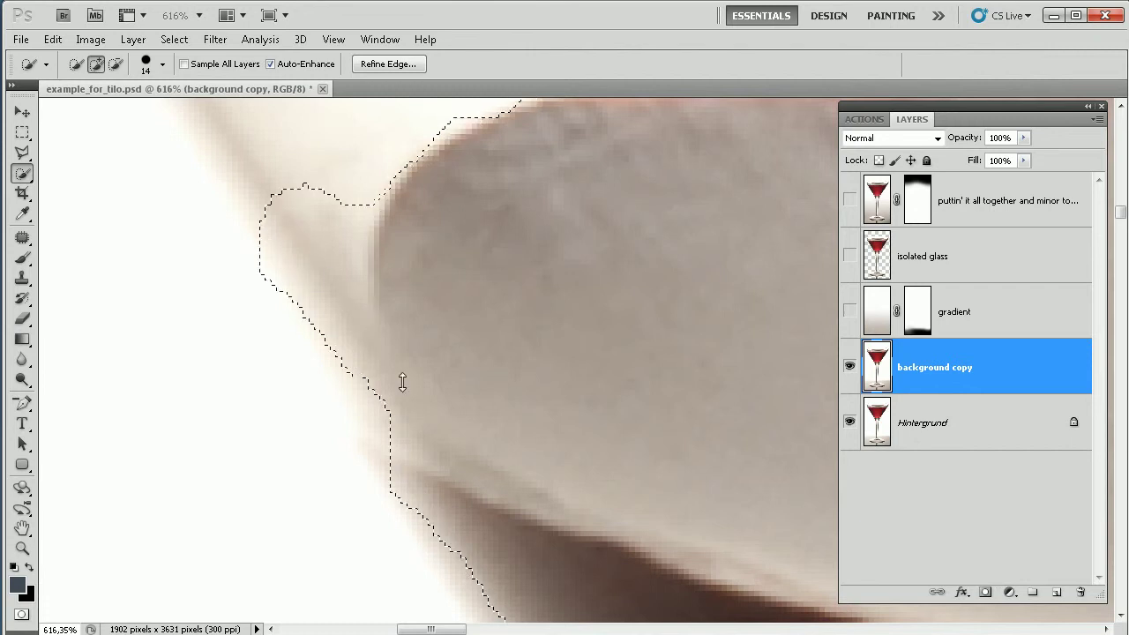
pyautogui.click(408, 307)
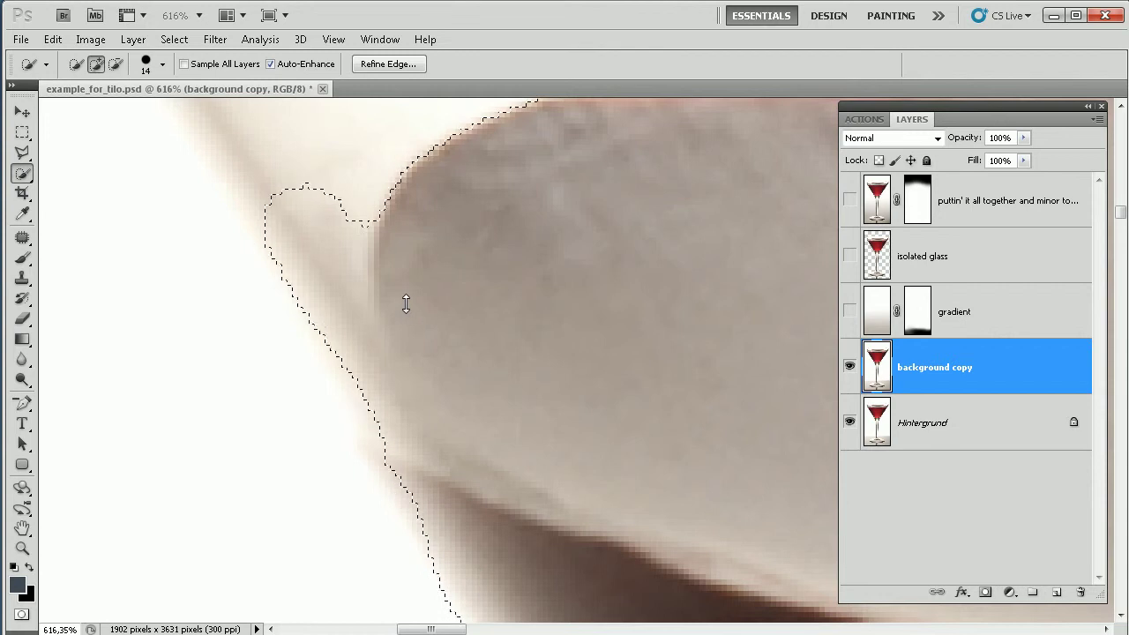
pyautogui.moveTo(405, 302); pyautogui.dragTo(571, 532)
pyautogui.moveTo(343, 227); pyautogui.dragTo(456, 411)
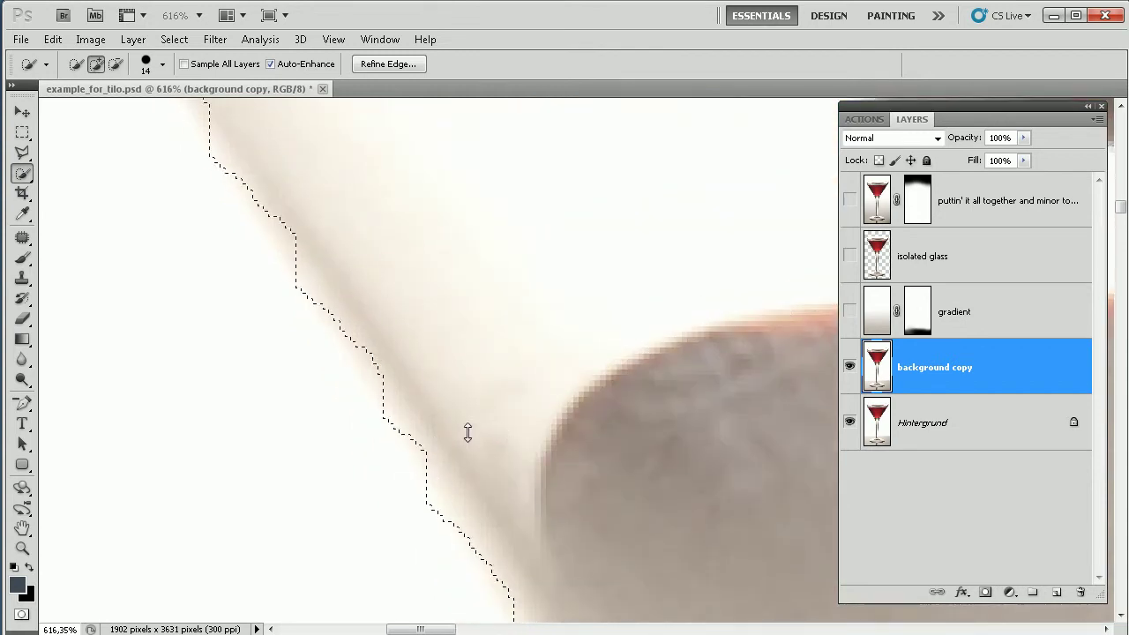
# - Follow the clear glass wall upward and refine the selection to the left tip of the rim
pyautogui.click(414, 238)
pyautogui.moveTo(401, 230); pyautogui.dragTo(532, 462)
pyautogui.moveTo(294, 175)
pyautogui.mouseDown()
pyautogui.moveTo(317, 232)
pyautogui.moveTo(394, 319)
pyautogui.moveTo(399, 305)
pyautogui.mouseUp()
pyautogui.moveTo(388, 254); pyautogui.dragTo(552, 564)
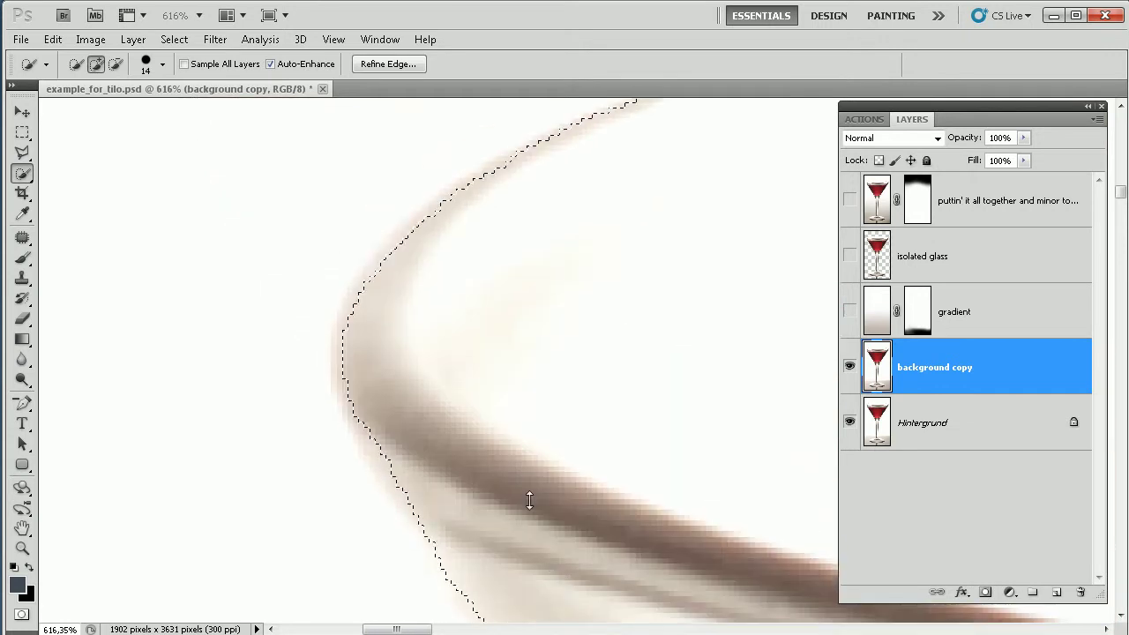
# - Refine the selection along the faint back rim from its left tip to its right end, using a 9 px brush
pyautogui.moveTo(555, 348); pyautogui.dragTo(255, 399)
pyautogui.moveTo(602, 190)
pyautogui.mouseDown()
pyautogui.moveTo(512, 403)
pyautogui.moveTo(499, 403)
pyautogui.mouseUp()
pyautogui.moveTo(373, 371)
pyautogui.mouseDown()
pyautogui.moveTo(610, 313)
pyautogui.moveTo(479, 340)
pyautogui.mouseUp()
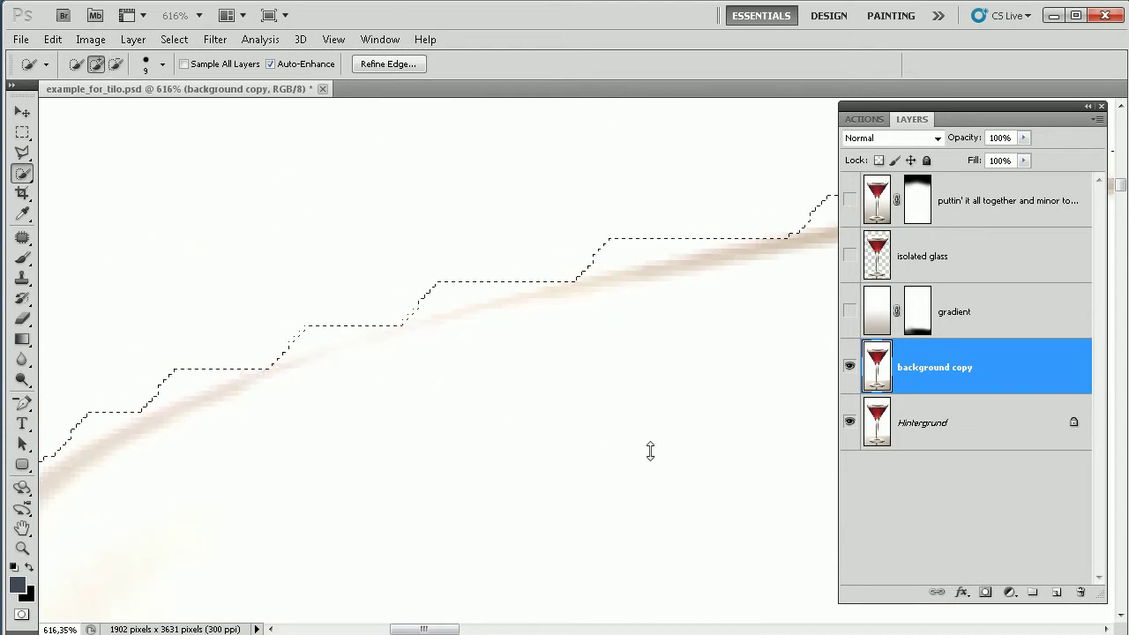
pyautogui.moveTo(685, 390); pyautogui.dragTo(159, 456)
pyautogui.moveTo(538, 450); pyautogui.dragTo(68, 413)
pyautogui.moveTo(692, 347); pyautogui.dragTo(96, 378)
pyautogui.moveTo(617, 393); pyautogui.dragTo(71, 388)
pyautogui.moveTo(794, 357); pyautogui.dragTo(312, 335)
pyautogui.moveTo(542, 300); pyautogui.dragTo(659, 374)
pyautogui.moveTo(323, 249)
pyautogui.mouseDown()
pyautogui.moveTo(540, 236)
pyautogui.moveTo(734, 256)
pyautogui.moveTo(709, 294)
pyautogui.moveTo(232, 309)
pyautogui.mouseUp()
pyautogui.moveTo(776, 371); pyautogui.dragTo(212, 446)
pyautogui.moveTo(776, 397); pyautogui.dragTo(132, 342)
pyautogui.moveTo(697, 377); pyautogui.dragTo(190, 321)
pyautogui.moveTo(639, 457); pyautogui.dragTo(299, 335)
pyautogui.moveTo(638, 388); pyautogui.dragTo(141, 351)
pyautogui.moveTo(731, 363); pyautogui.dragTo(181, 229)
# - Add the clear glass wall along the right edge of the dark red bowl to the selection
pyautogui.moveTo(613, 327); pyautogui.dragTo(539, 61)
pyautogui.moveTo(547, 439)
pyautogui.mouseDown()
pyautogui.moveTo(507, 515)
pyautogui.moveTo(674, 260)
pyautogui.moveTo(570, 439)
pyautogui.moveTo(499, 517)
pyautogui.moveTo(647, 169)
pyautogui.mouseUp()
pyautogui.moveTo(504, 582); pyautogui.dragTo(726, 234)
pyautogui.scroll(-2, 456, 445)
pyautogui.moveTo(456, 445); pyautogui.dragTo(582, 229)
pyautogui.moveTo(516, 449); pyautogui.dragTo(566, 285)
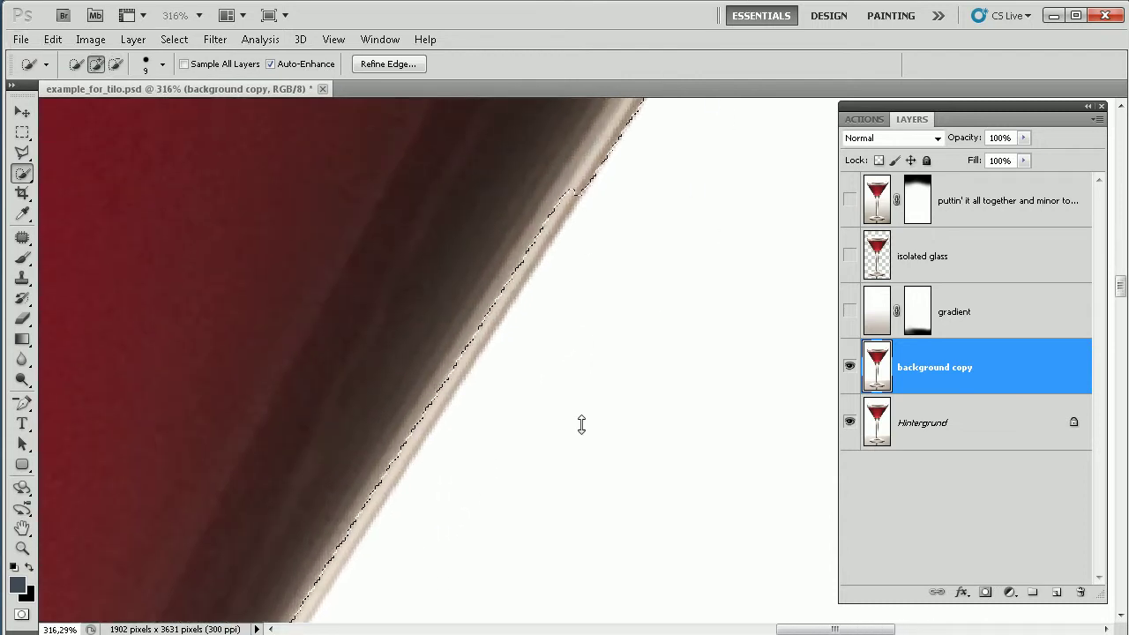
pyautogui.moveTo(475, 328)
pyautogui.mouseDown()
pyautogui.moveTo(405, 417)
pyautogui.moveTo(359, 508)
pyautogui.mouseUp()
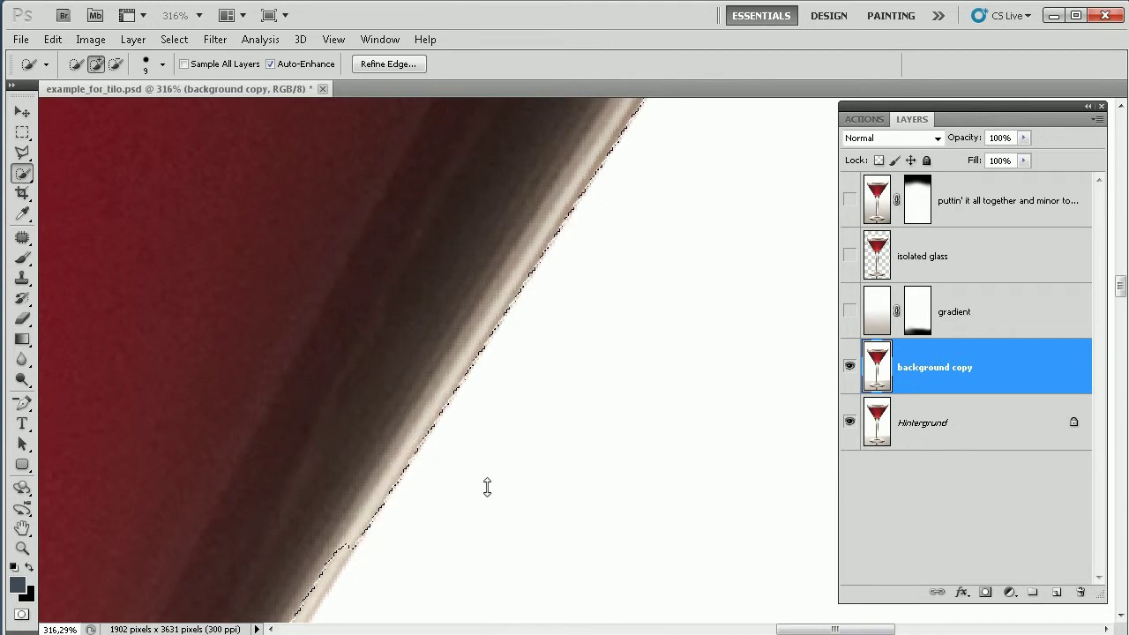
# - Add a patch of white background beside the bowl's right edge with a 20 px brush, and subtract it from the selection again
pyautogui.press(']')
pyautogui.press(']')
pyautogui.moveTo(492, 297)
pyautogui.mouseDown()
pyautogui.moveTo(470, 411)
pyautogui.moveTo(478, 370)
pyautogui.mouseUp()
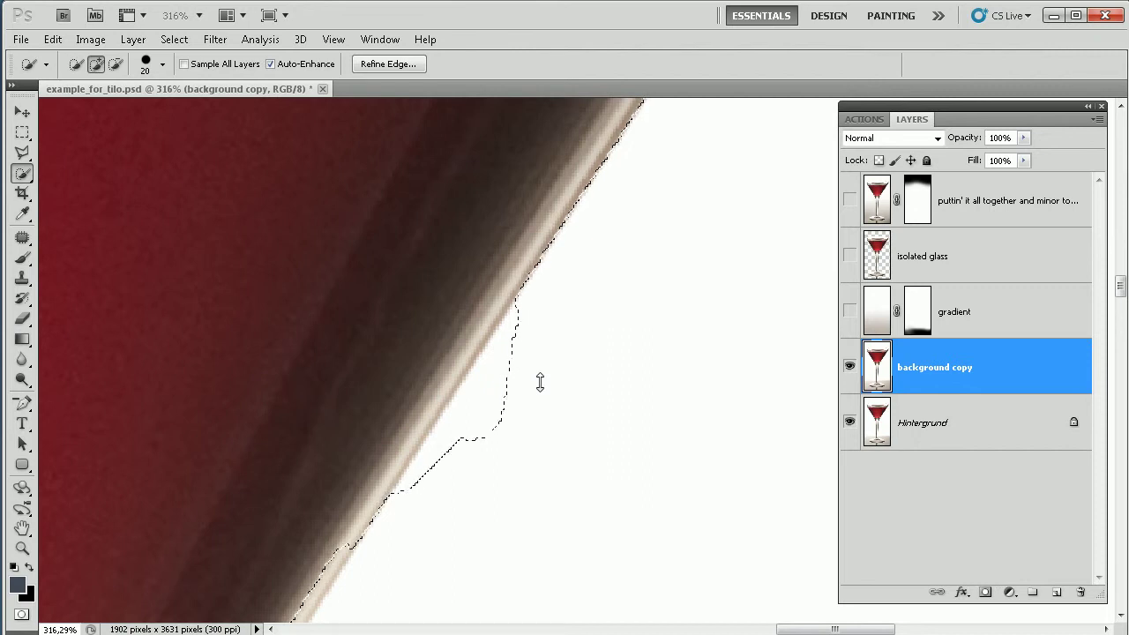
pyautogui.keyDown('alt'); pyautogui.moveTo(529, 351); pyautogui.dragTo(518, 381); pyautogui.keyUp('alt')
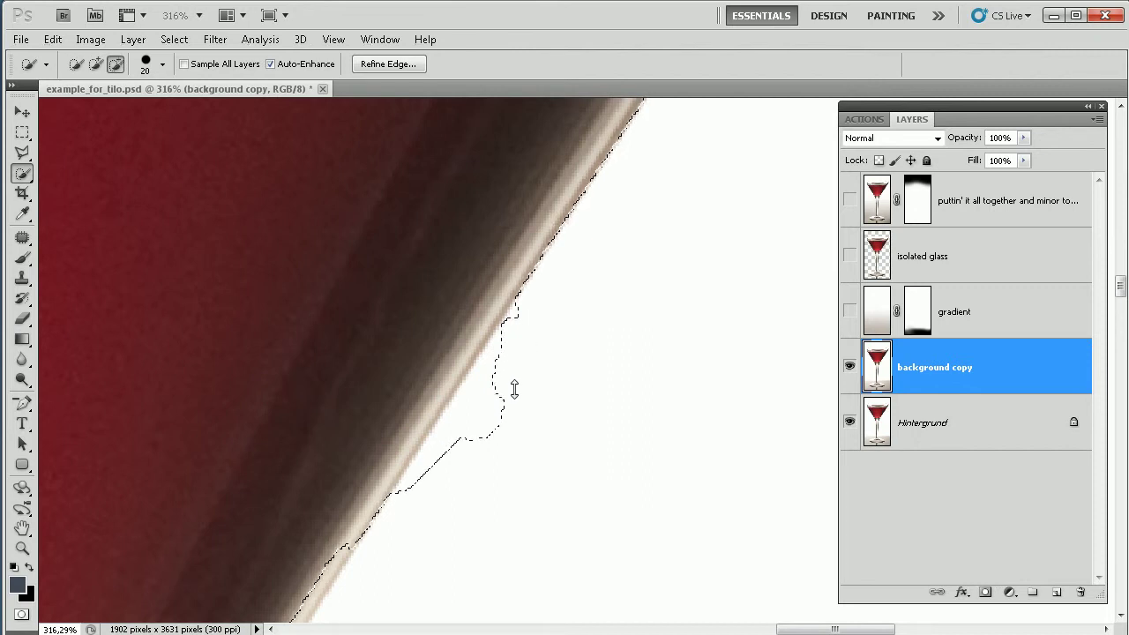
pyautogui.moveTo(475, 432); pyautogui.dragTo(434, 491)
pyautogui.moveTo(475, 416); pyautogui.dragTo(534, 318)
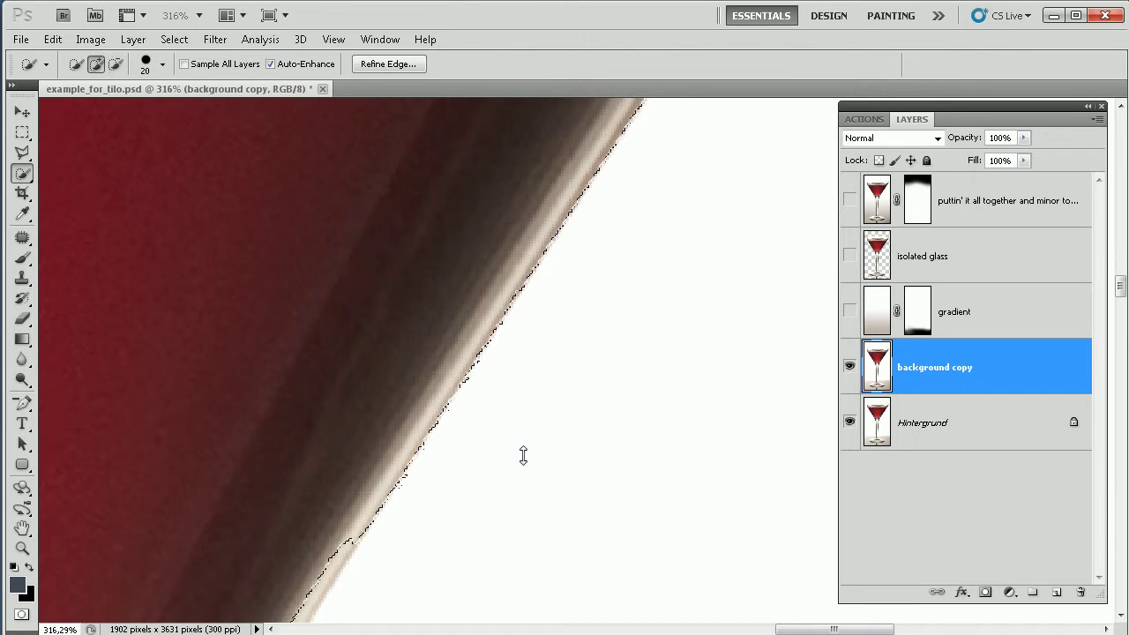
# - Extend the selection over the clear wall down the bowl's right edge to the bottom of the liquid, with a 13 px brush
pyautogui.moveTo(517, 463); pyautogui.dragTo(666, 234)
pyautogui.keyDown('alt'); pyautogui.rightClick(493, 328); pyautogui.keyUp('alt')
pyautogui.moveTo(488, 313); pyautogui.dragTo(399, 451)
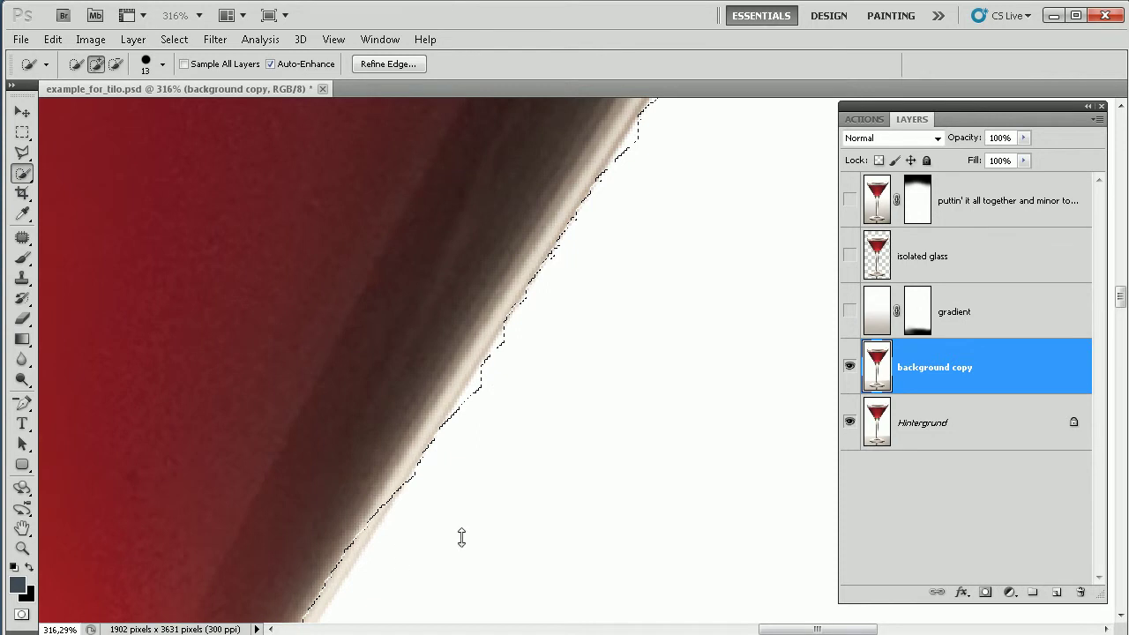
pyautogui.moveTo(471, 528); pyautogui.dragTo(587, 302)
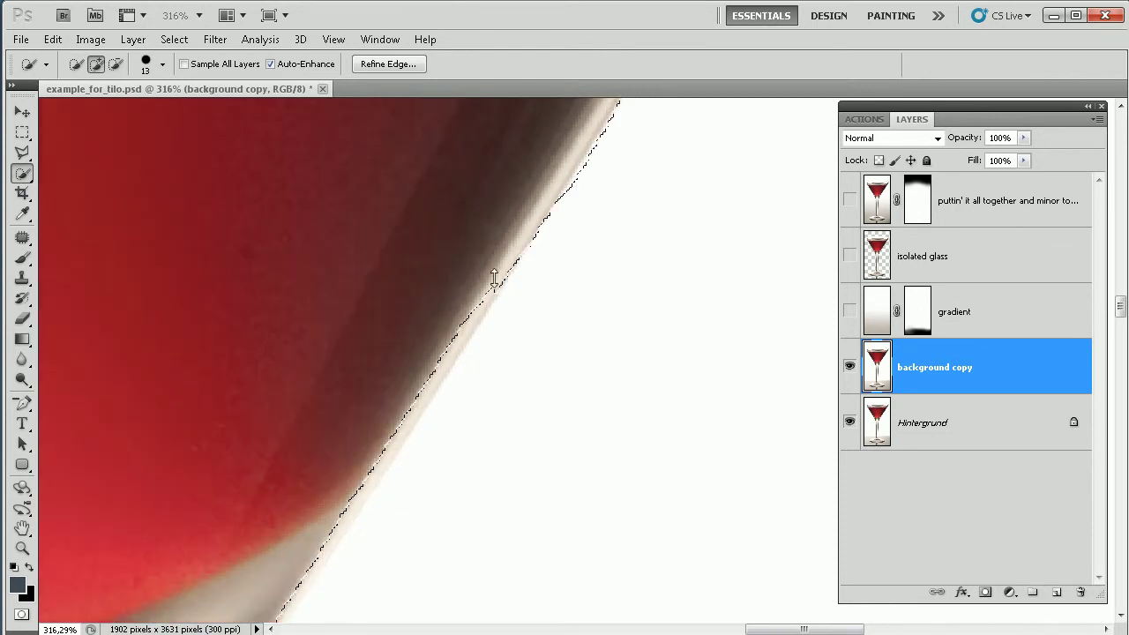
pyautogui.moveTo(428, 350); pyautogui.dragTo(315, 547)
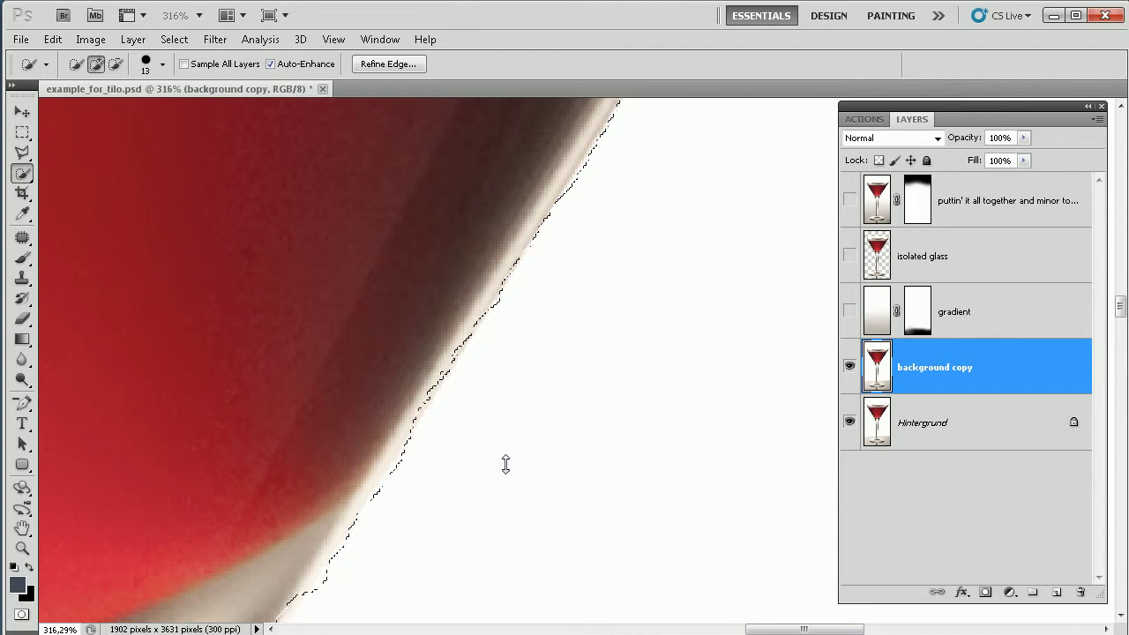
# - Subtract the stray white background along the bowl's right edge down past the bottom of the liquid
pyautogui.press('alt')
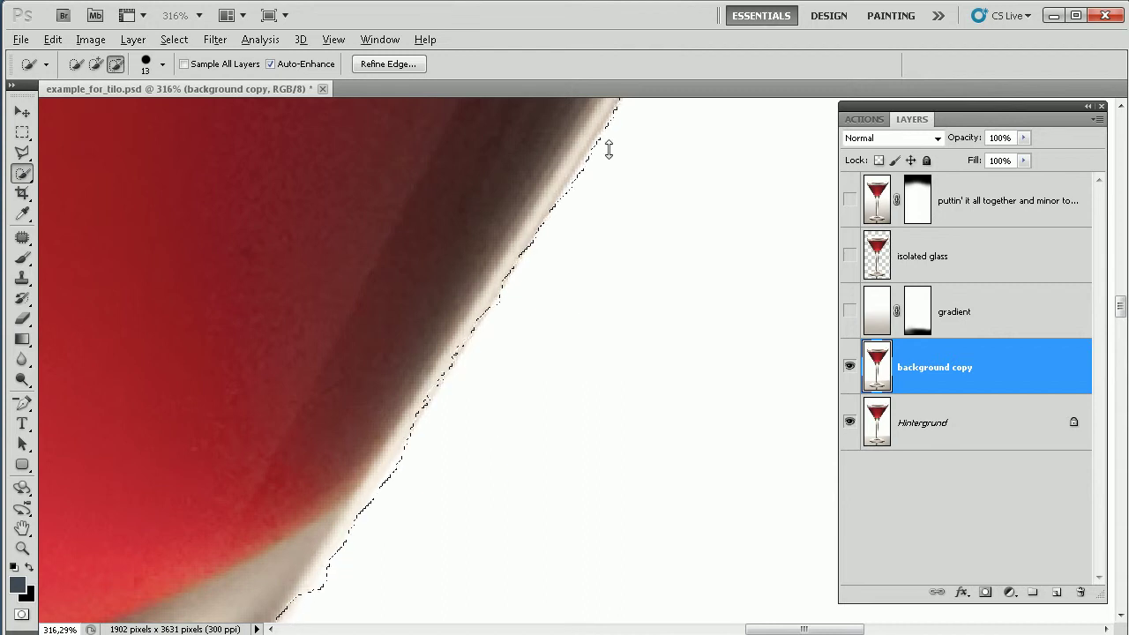
pyautogui.moveTo(598, 176); pyautogui.dragTo(493, 332)
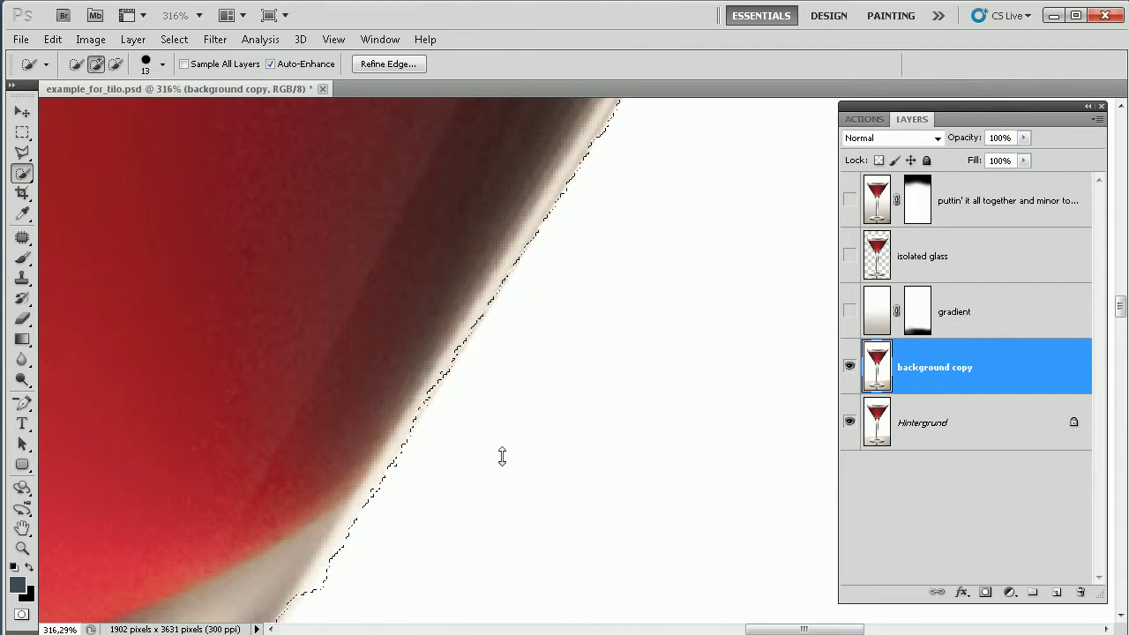
pyautogui.moveTo(506, 453); pyautogui.dragTo(667, 214)
pyautogui.press('alt')
pyautogui.moveTo(575, 238)
pyautogui.mouseDown()
pyautogui.moveTo(547, 308)
pyautogui.moveTo(507, 355)
pyautogui.mouseUp()
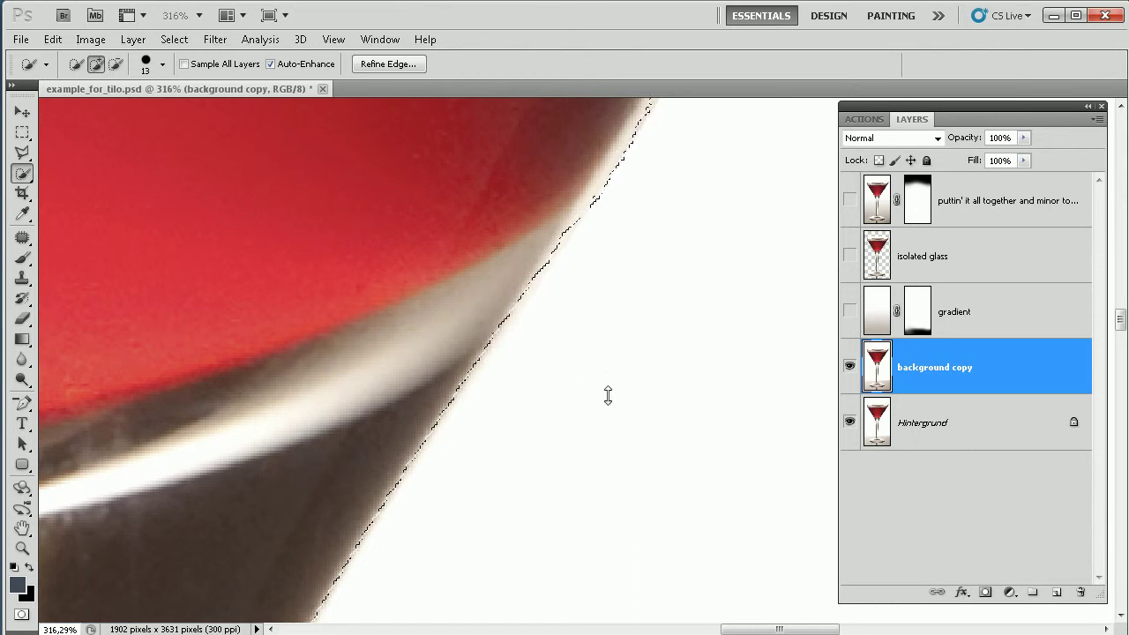
# - Add the upper right edge of the glass base next to the stem, and subtract the spill into the background
pyautogui.scroll(-5, 587, 476)
pyautogui.scroll(-10, 551, 358)
pyautogui.hscroll(-3, 570, 245)
pyautogui.scroll(-10, 553, 432)
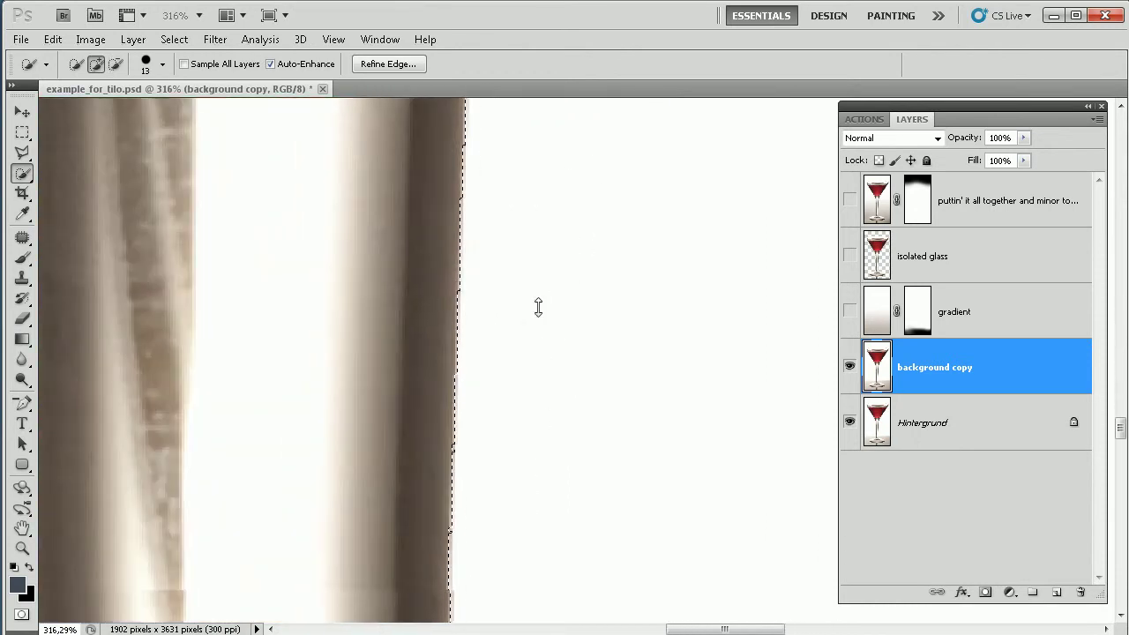
pyautogui.scroll(-10, 582, 265)
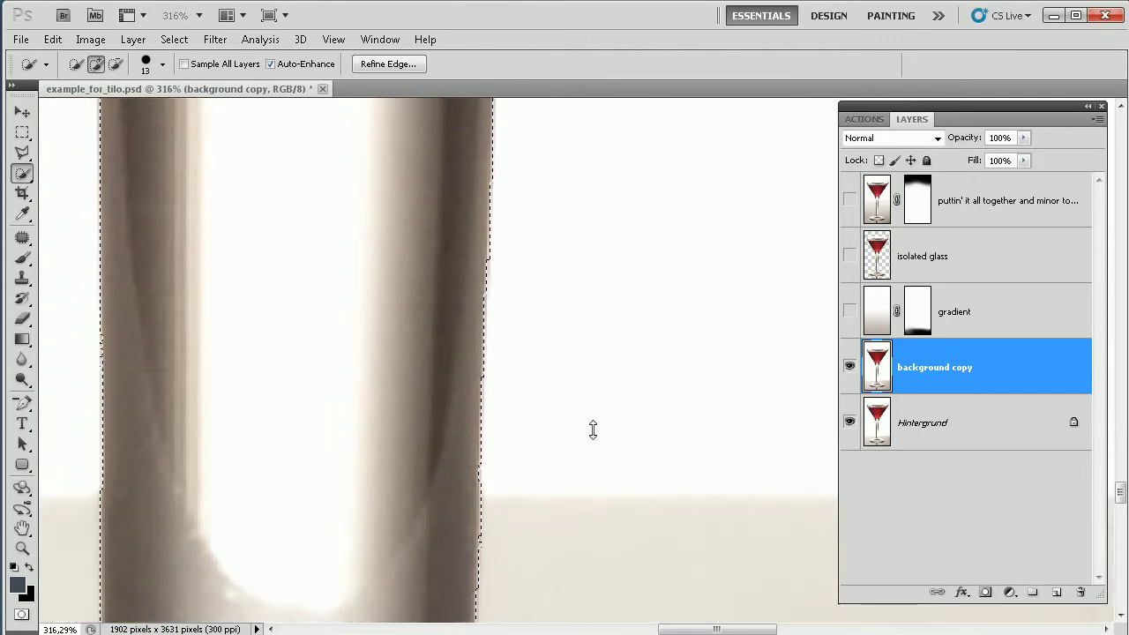
pyautogui.hscroll(1, 518, 237)
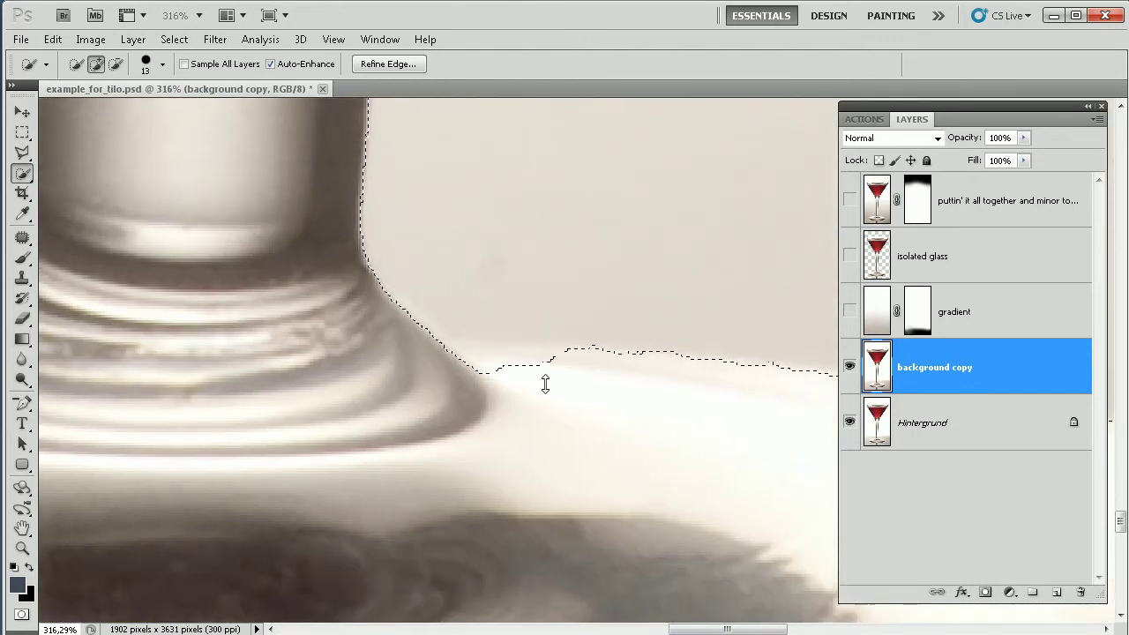
pyautogui.moveTo(544, 373); pyautogui.dragTo(502, 365)
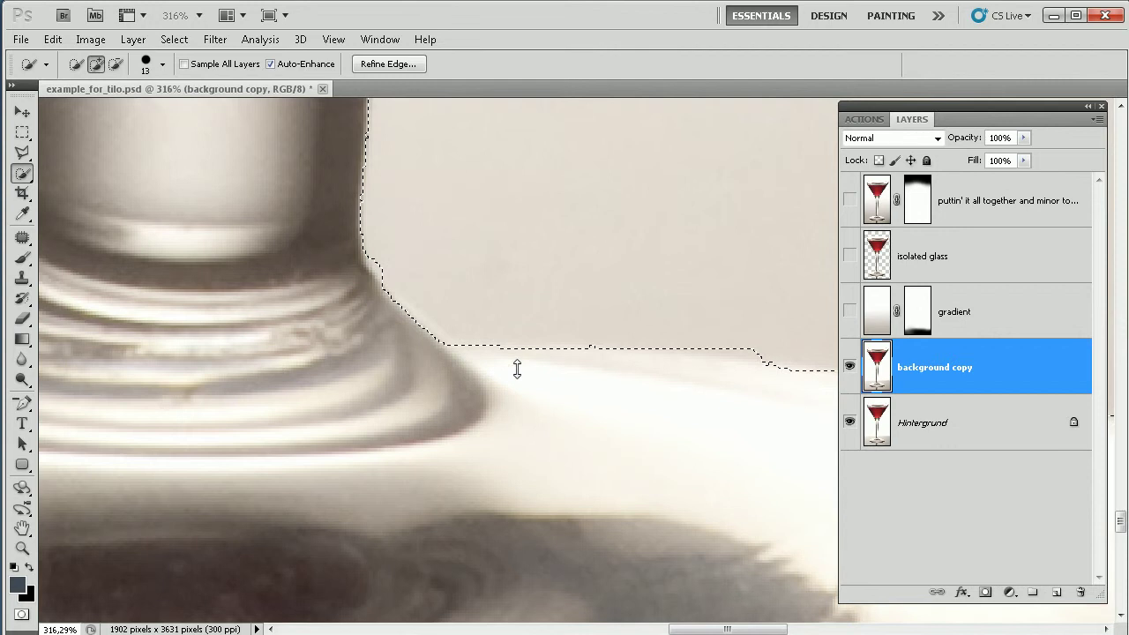
pyautogui.moveTo(700, 363); pyautogui.dragTo(759, 342)
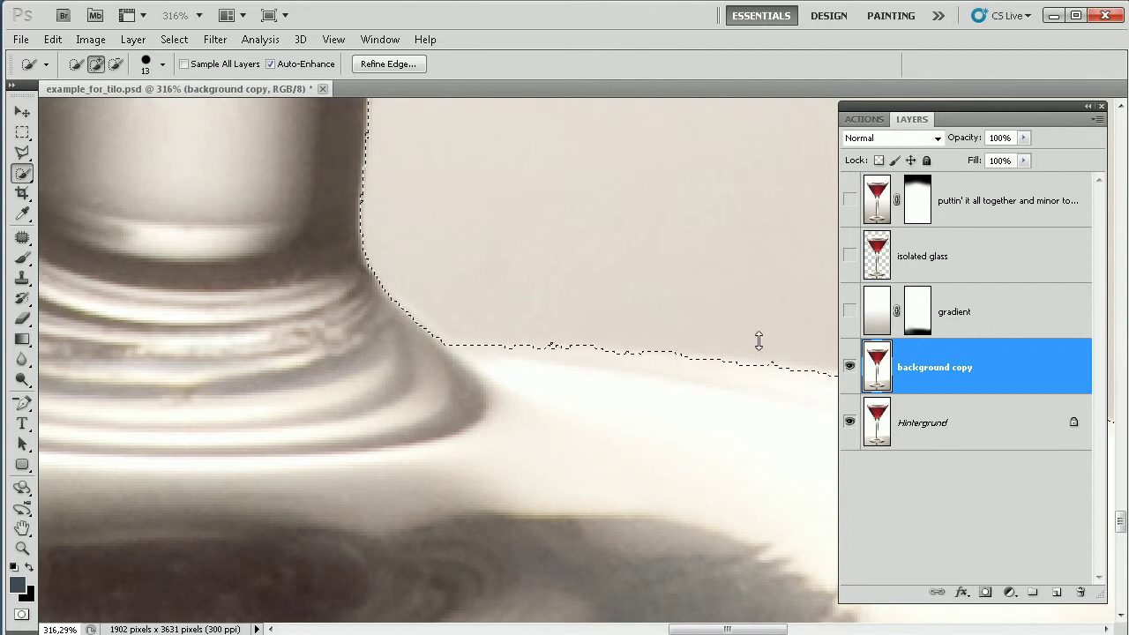
# - Check the selection around the base and the stem's reflection, and add the missing part of the base's left edge
pyautogui.scroll(-5, 725, 415)
pyautogui.hscroll(3, 759, 397)
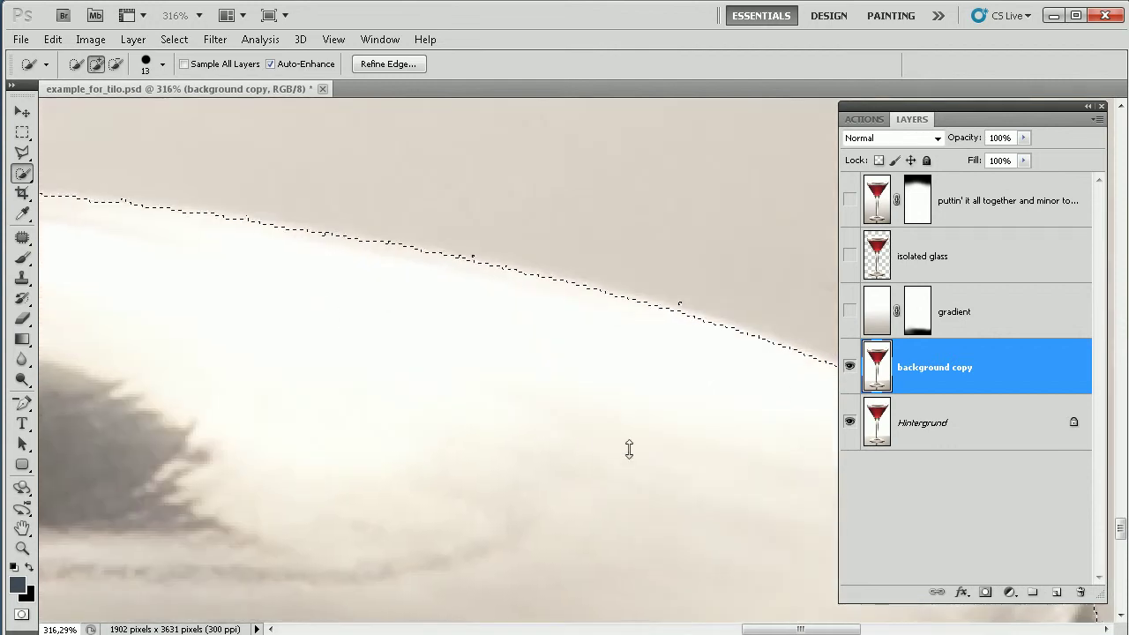
pyautogui.scroll(-8, 564, 370)
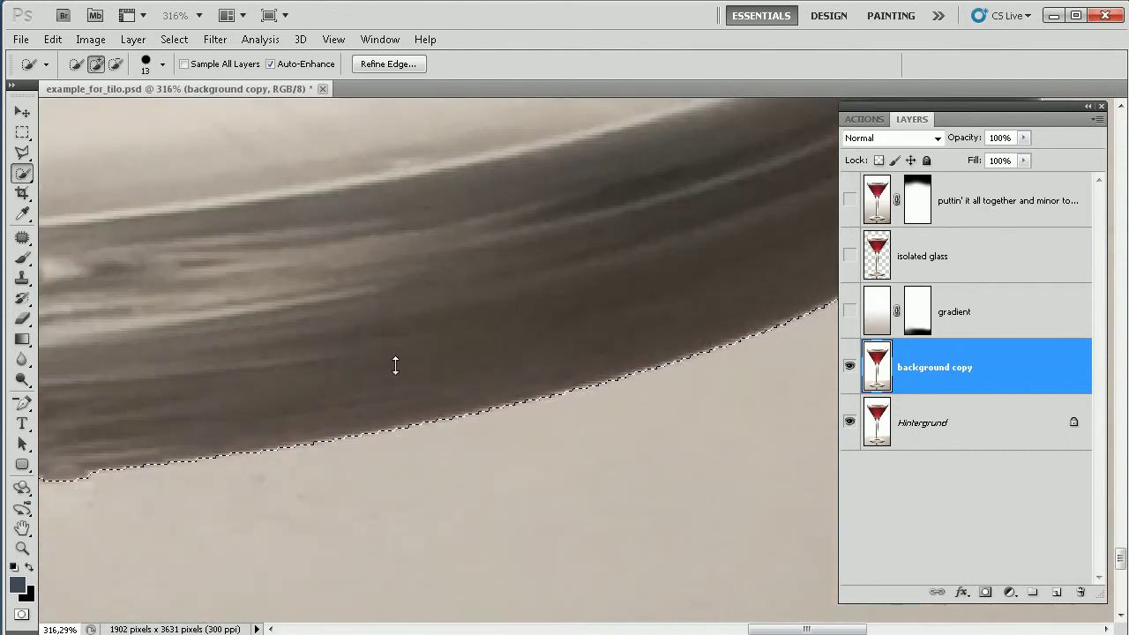
pyautogui.hscroll(-4, 379, 374)
pyautogui.moveTo(164, 438); pyautogui.dragTo(466, 339)
pyautogui.moveTo(470, 516); pyautogui.dragTo(492, 115)
pyautogui.moveTo(442, 402); pyautogui.dragTo(708, 493)
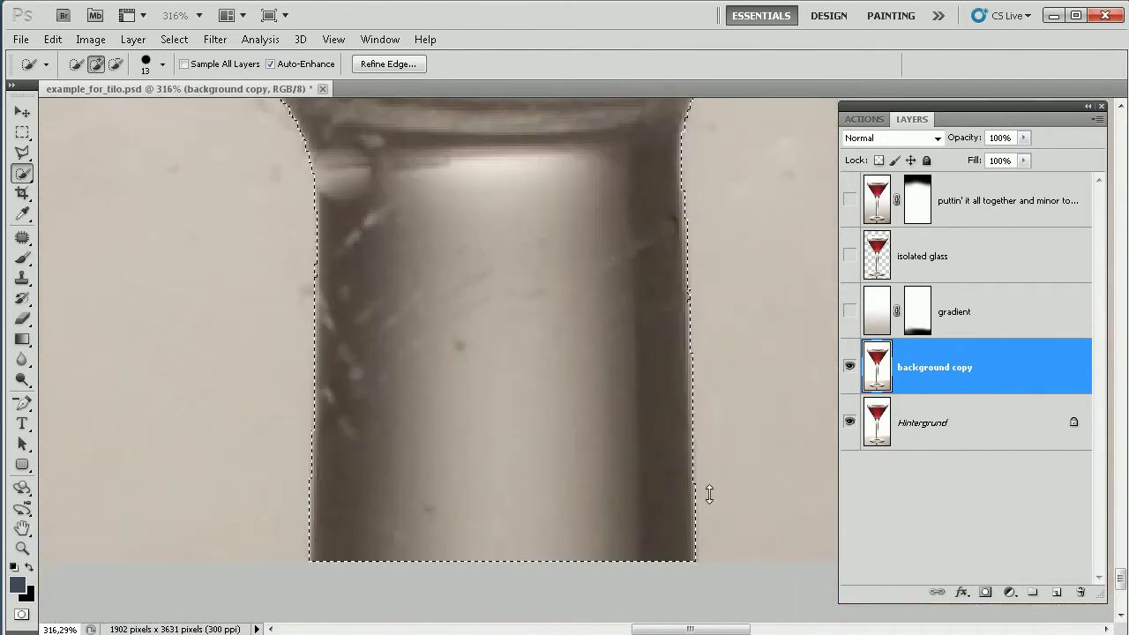
pyautogui.moveTo(400, 140); pyautogui.dragTo(471, 460)
pyautogui.scroll(-10, 471, 459)
pyautogui.hscroll(-5, 552, 337)
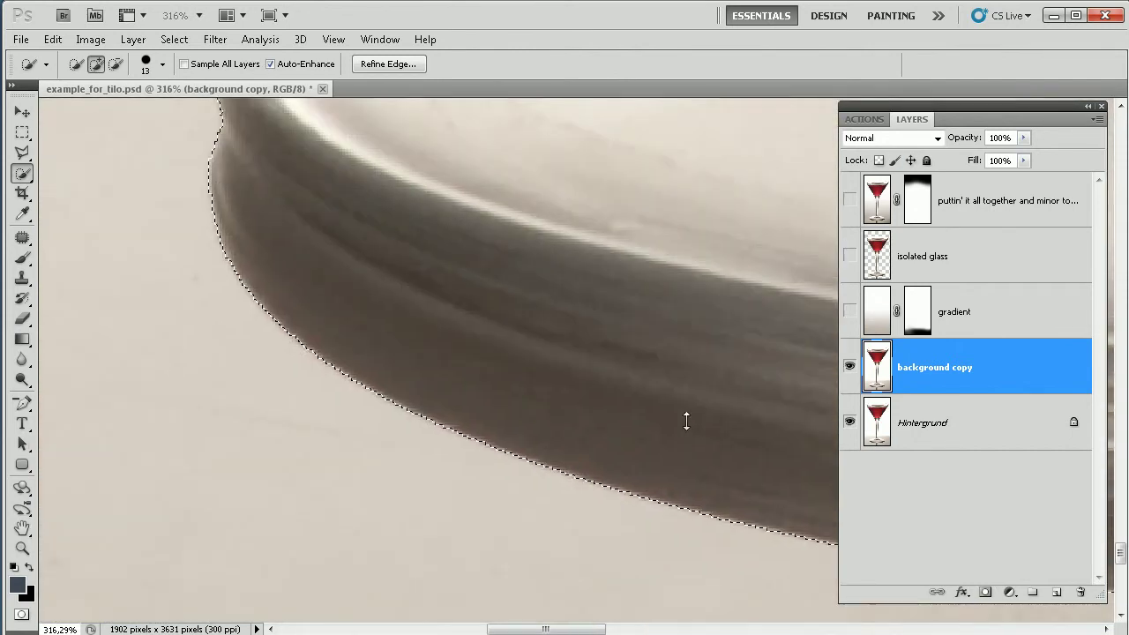
pyautogui.scroll(2, 552, 350)
pyautogui.moveTo(145, 417)
pyautogui.mouseDown()
pyautogui.moveTo(148, 373)
pyautogui.moveTo(168, 344)
pyautogui.moveTo(143, 388)
pyautogui.mouseUp()
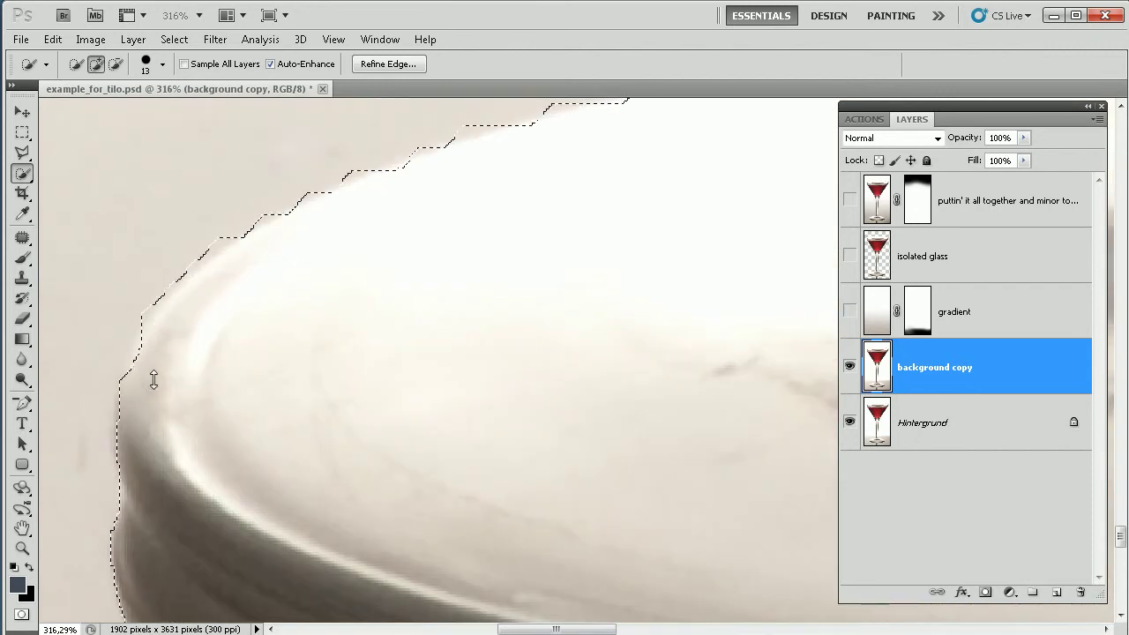
# - Examine the selection edge from the base's upper left side up the stem to the left side of the red bowl
pyautogui.moveTo(656, 243); pyautogui.dragTo(440, 531)
pyautogui.moveTo(807, 397)
pyautogui.mouseDown()
pyautogui.moveTo(408, 427)
pyautogui.moveTo(370, 484)
pyautogui.moveTo(656, 392)
pyautogui.mouseUp()
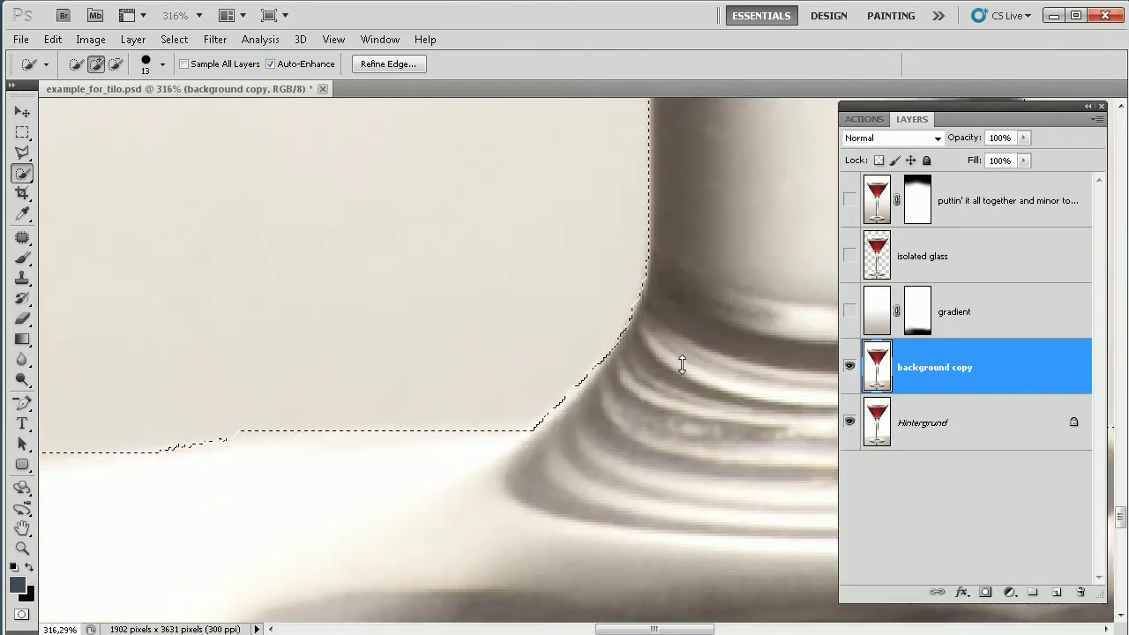
pyautogui.scroll(5, 701, 278)
pyautogui.hscroll(2, 618, 611)
pyautogui.scroll(5, 618, 611)
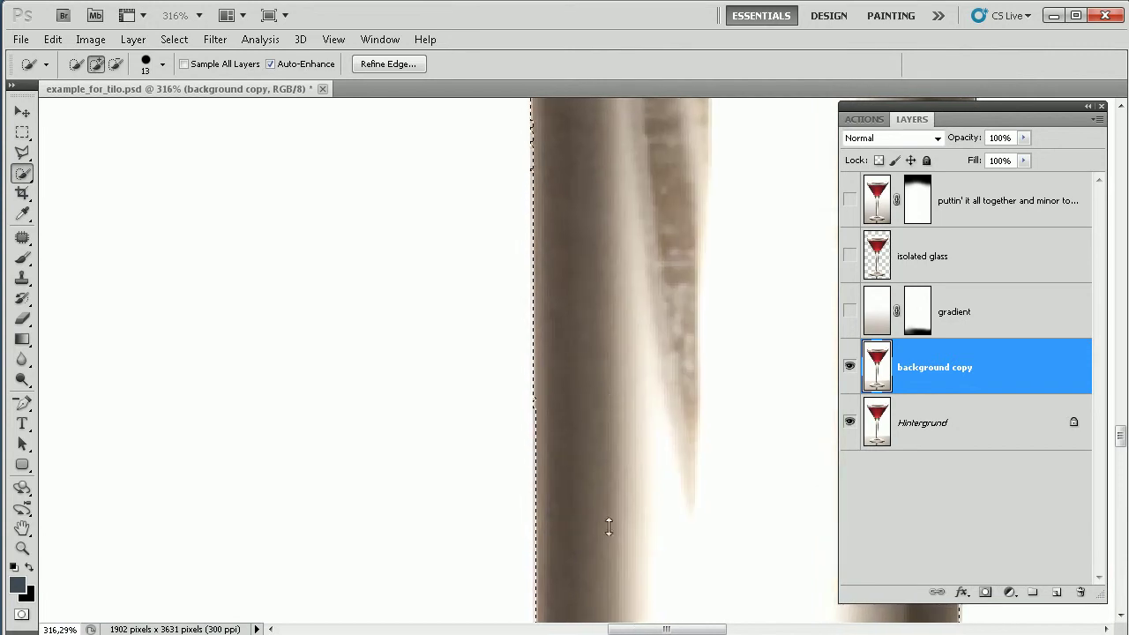
pyautogui.scroll(3, 627, 384)
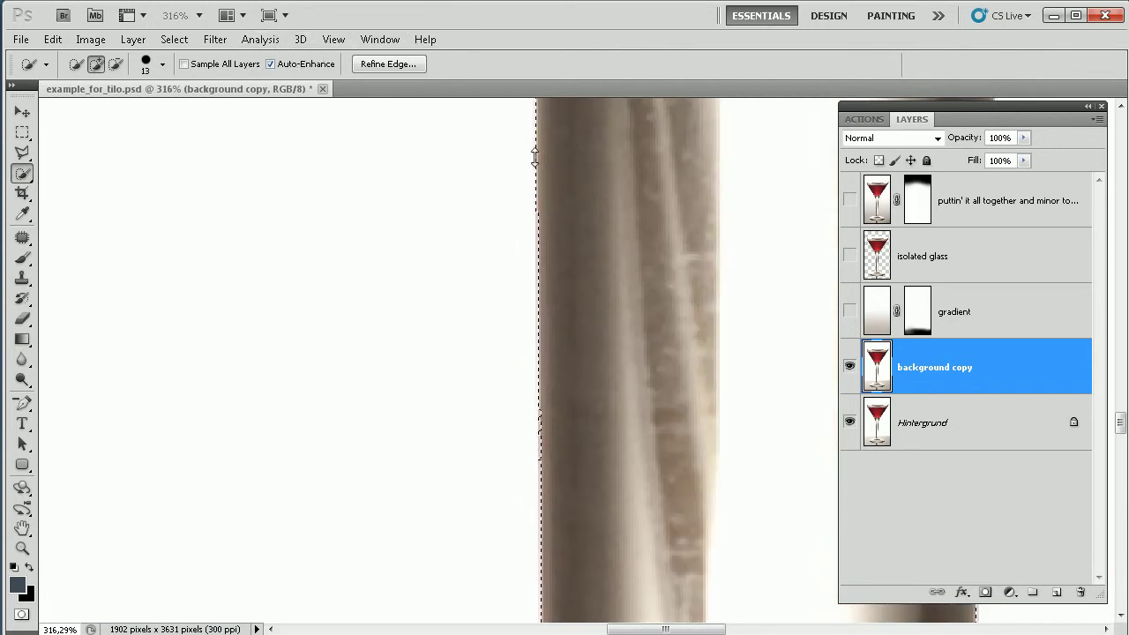
pyautogui.scroll(6, 607, 171)
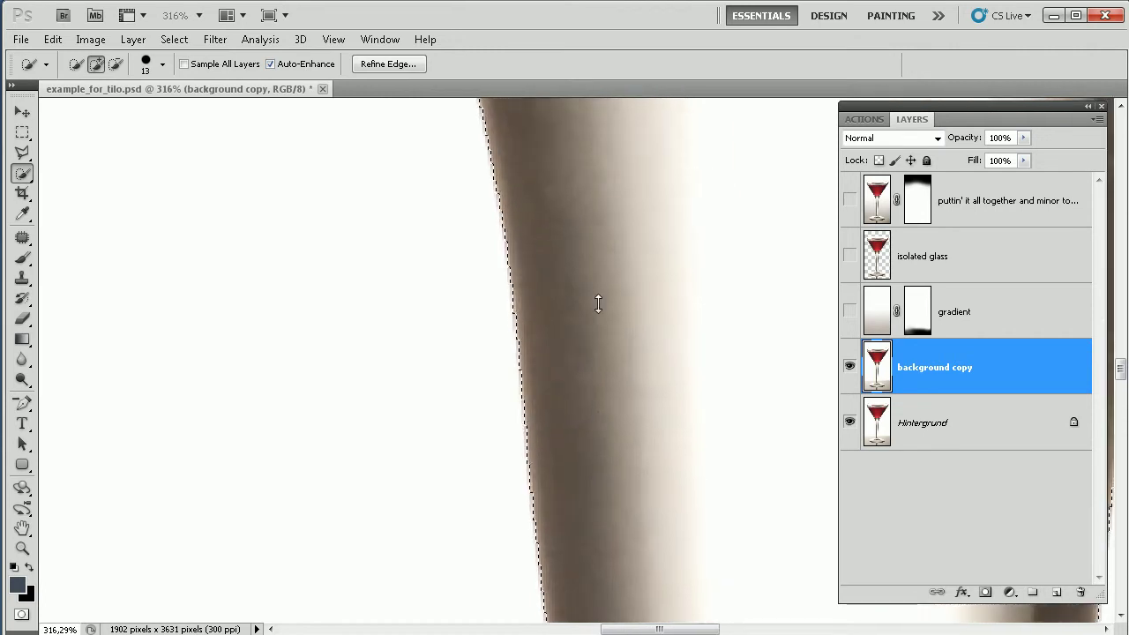
pyautogui.scroll(8, 598, 304)
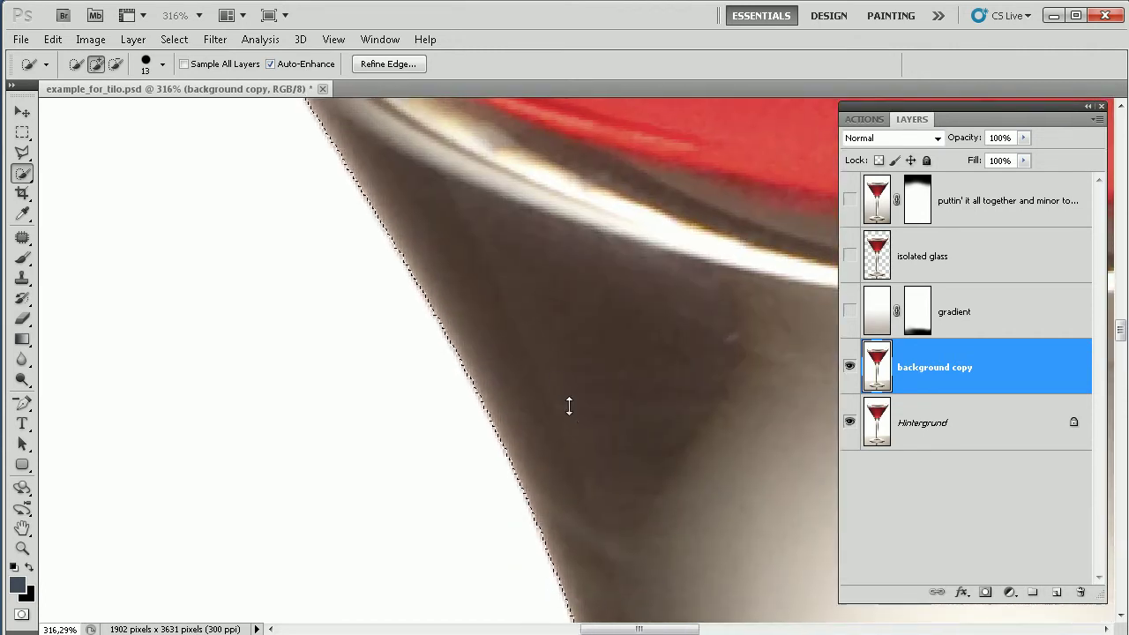
pyautogui.scroll(4, 640, 582)
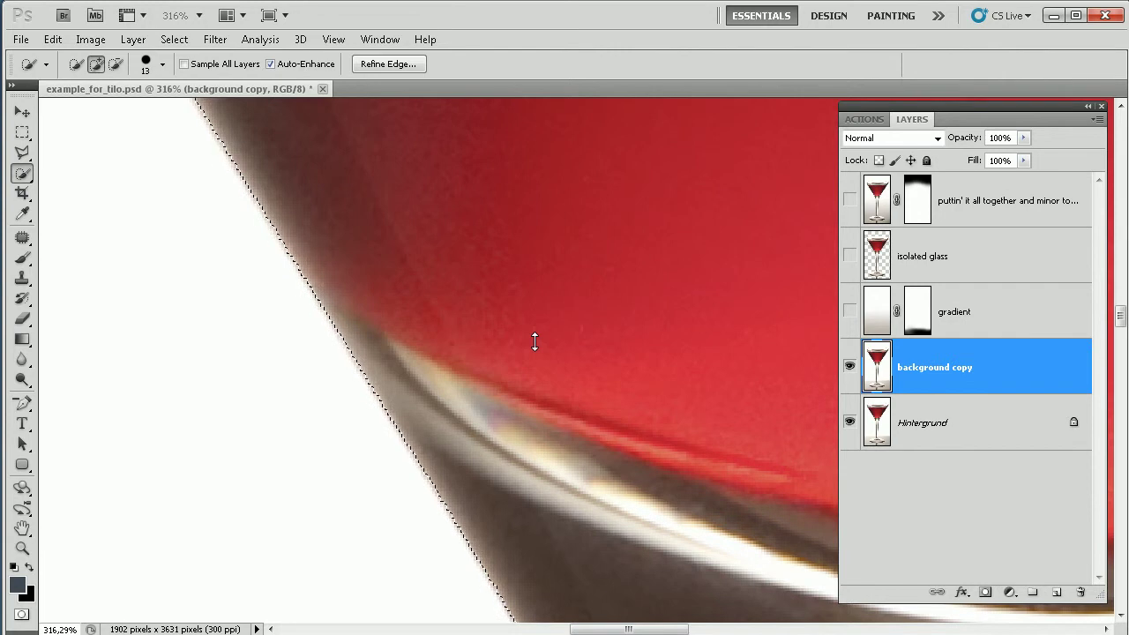
pyautogui.click(411, 70)
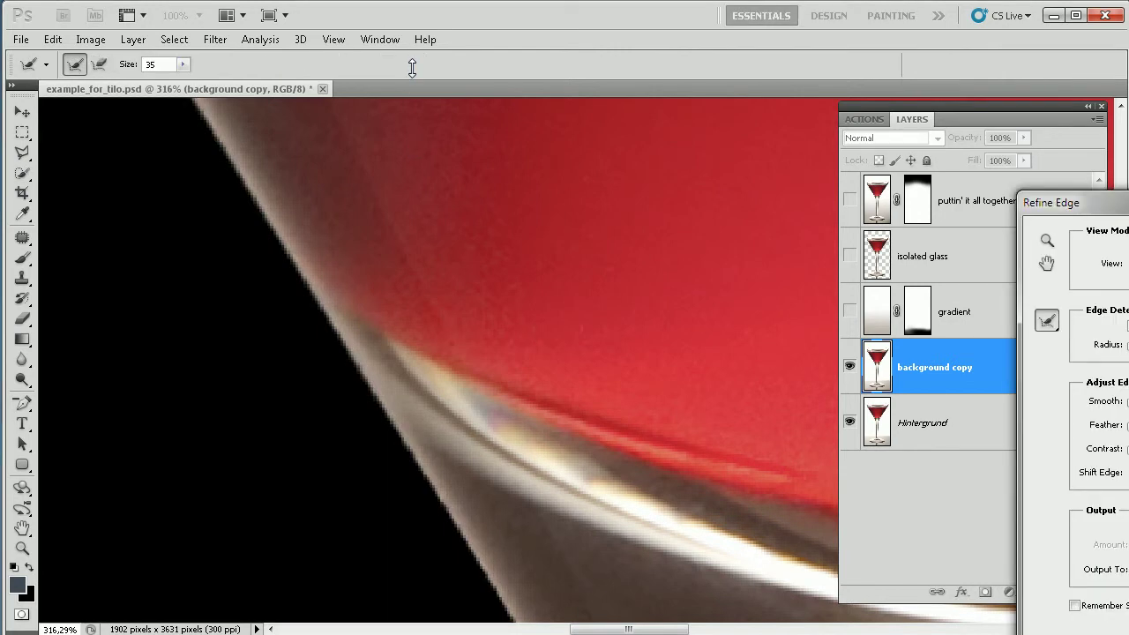
pyautogui.moveTo(1113, 201); pyautogui.dragTo(363, 84)
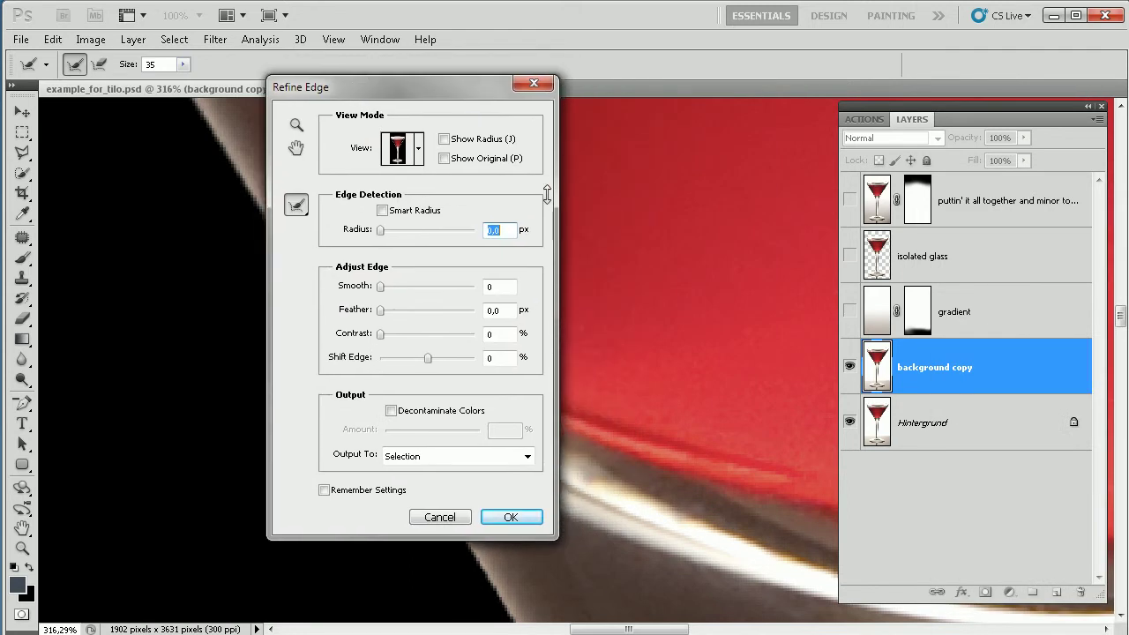
pyautogui.click(296, 125)
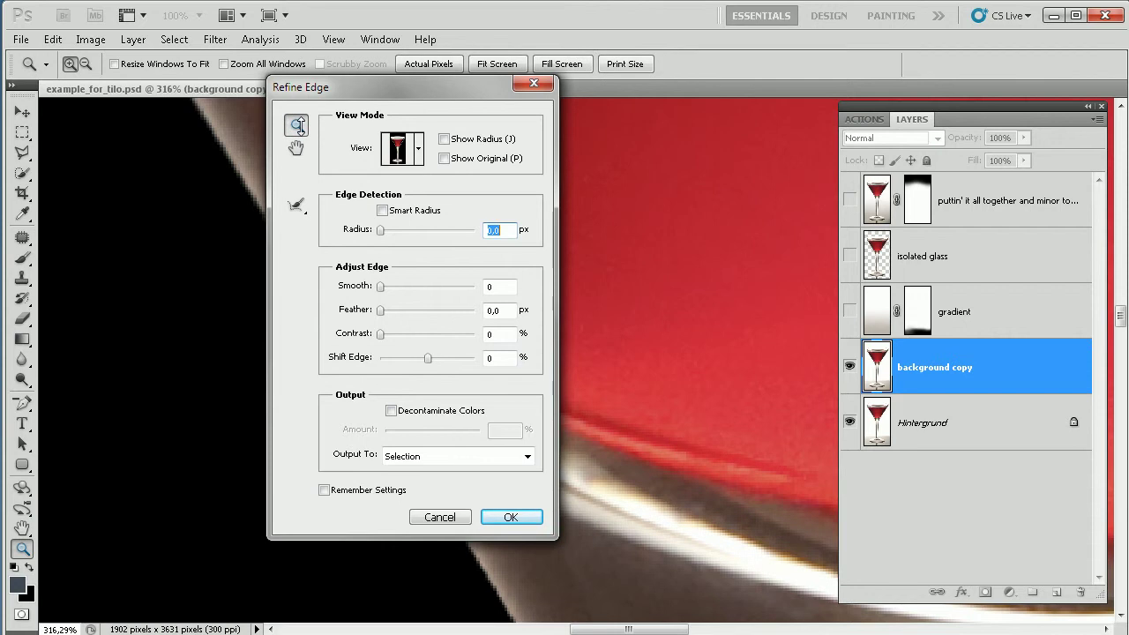
pyautogui.click(682, 317)
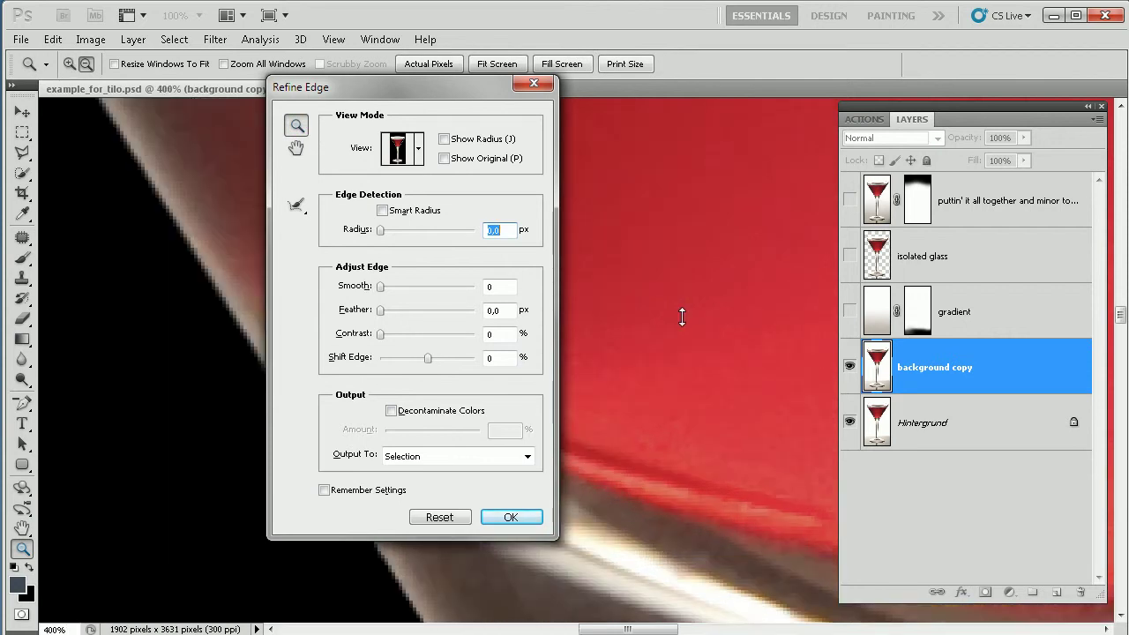
pyautogui.press('Return')
# - Open Refine Edge for the glass selection and place its dialog so that the whole glass stays in view
pyautogui.rightClick(622, 322)
pyautogui.click(508, 344)
pyautogui.scroll(-15, 508, 344)
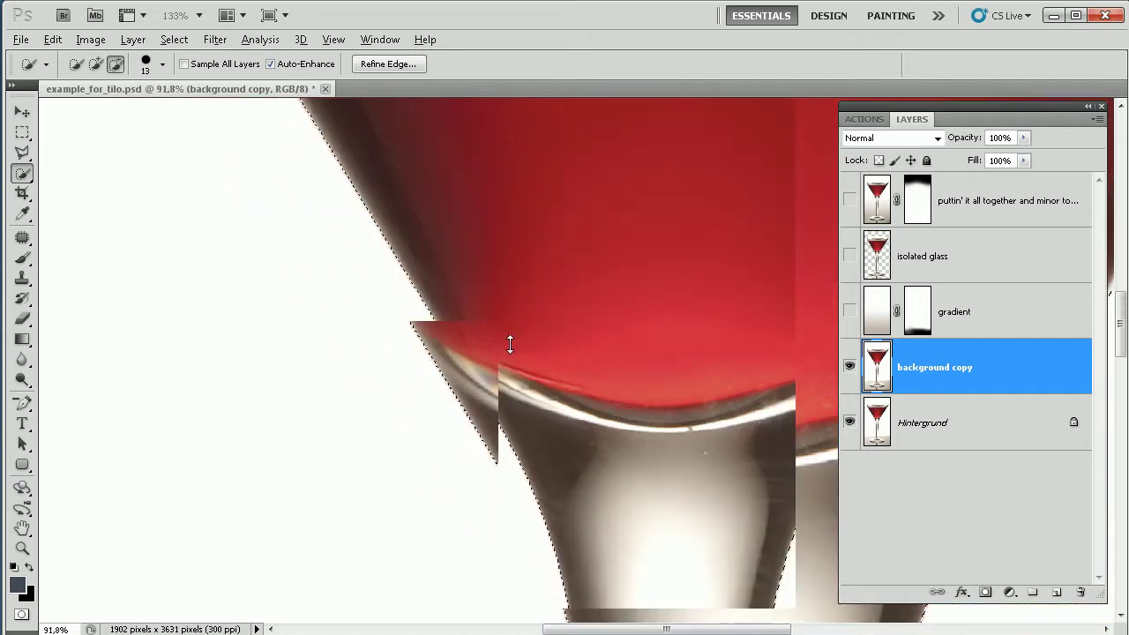
pyautogui.scroll(-5, 510, 343)
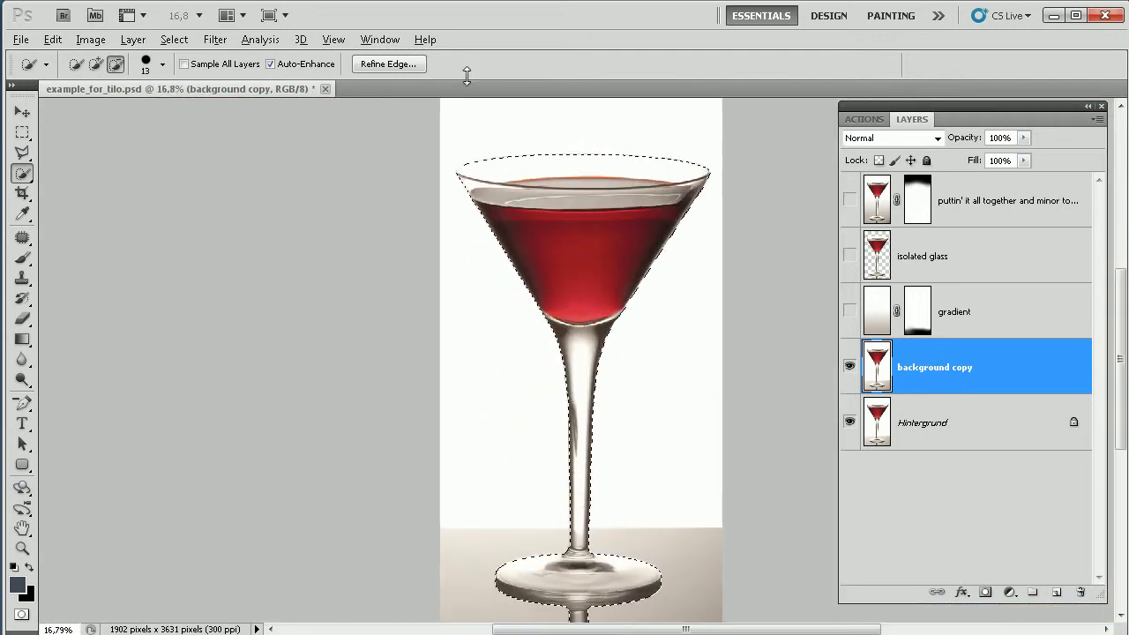
pyautogui.click(388, 63)
pyautogui.moveTo(403, 96); pyautogui.dragTo(246, 128)
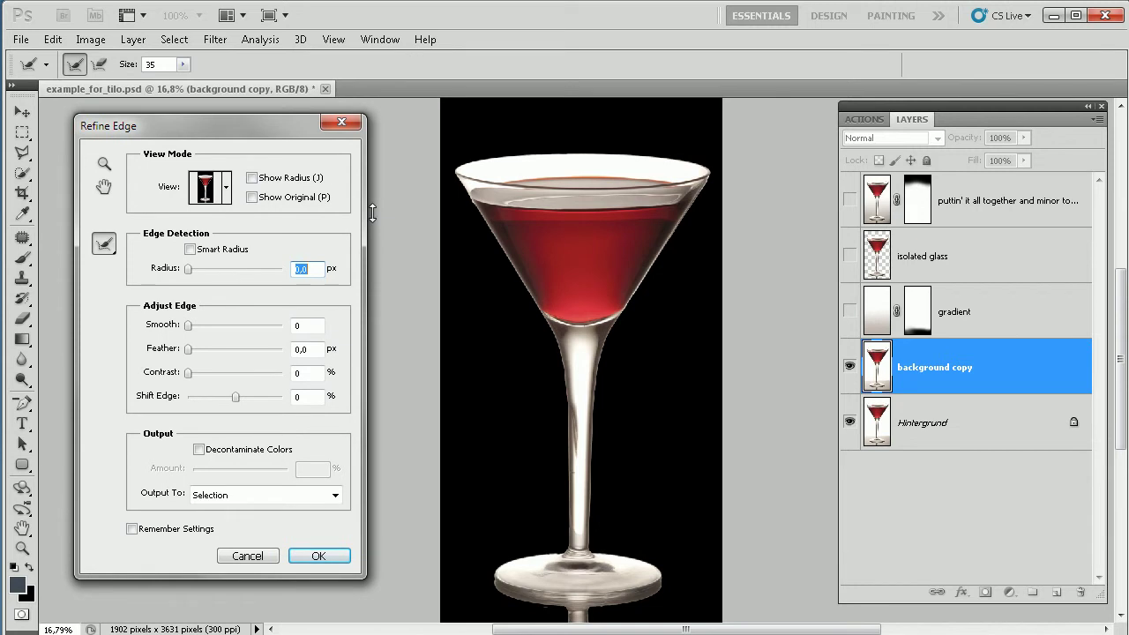
# - Preview the glass selection in the different Refine Edge view modes and return to the black background view
pyautogui.press('f')
pyautogui.press('f')
pyautogui.press('f')
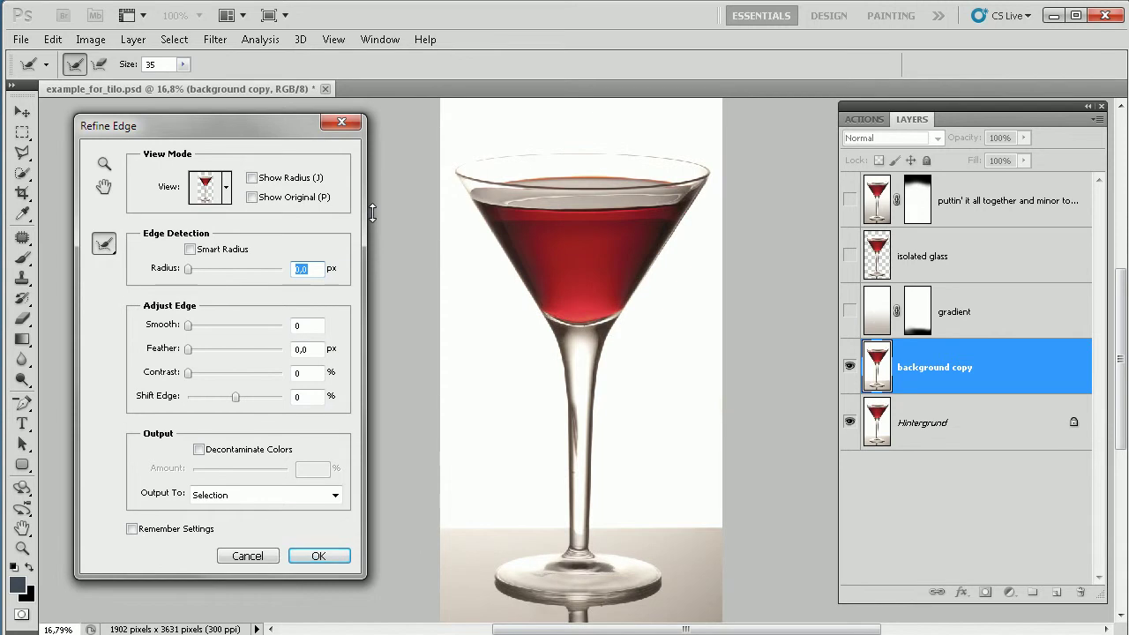
pyautogui.press('x')
pyautogui.press('f')
pyautogui.press('f')
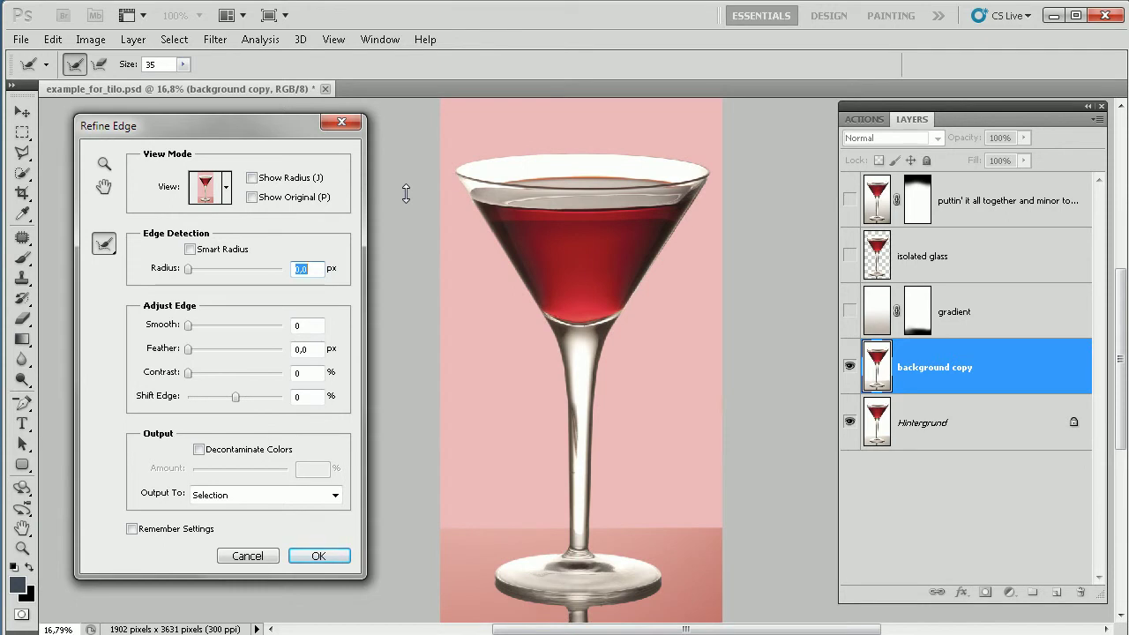
pyautogui.press('f')
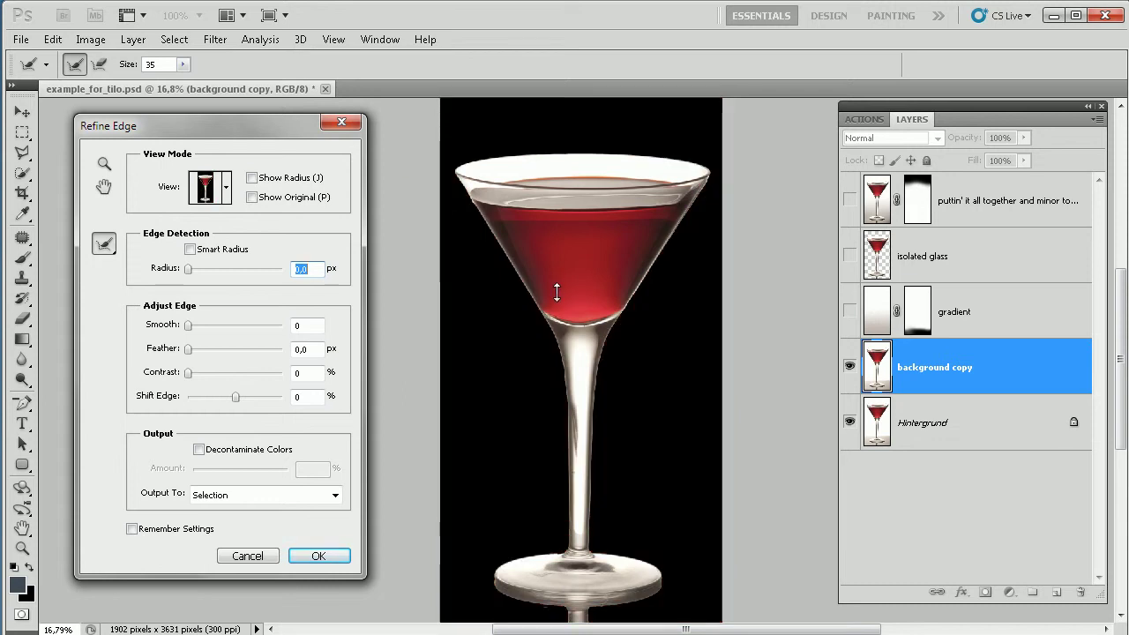
# - Set the edge detection radius to 3.0 px, judging its effect along the upper left rim and bowl edge
pyautogui.press('Up')
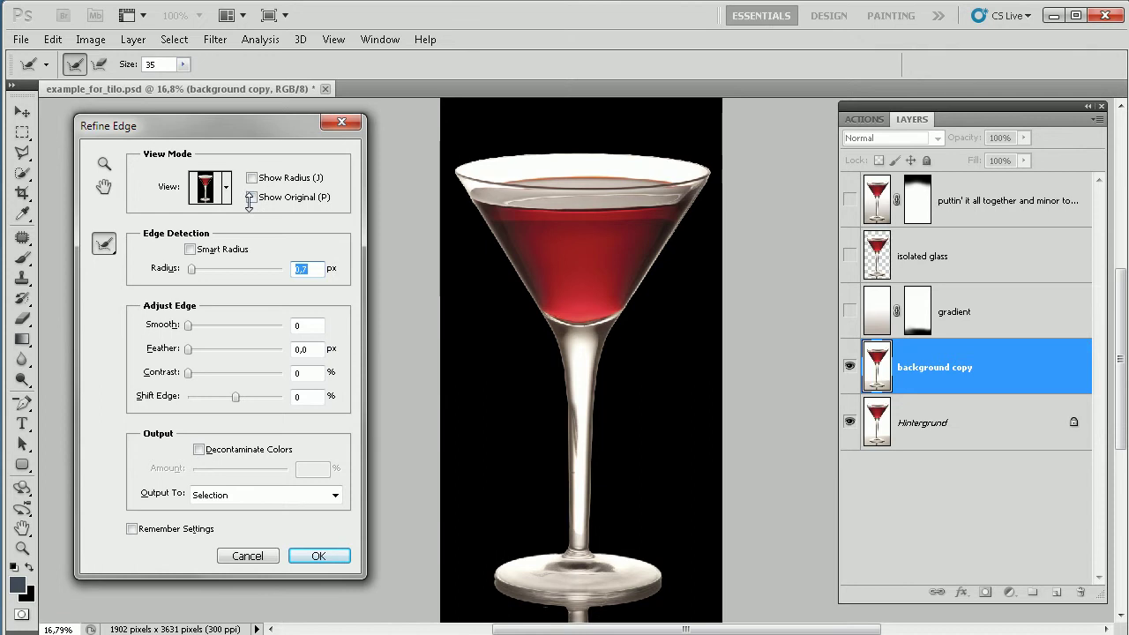
pyautogui.scroll(8, 660, 277)
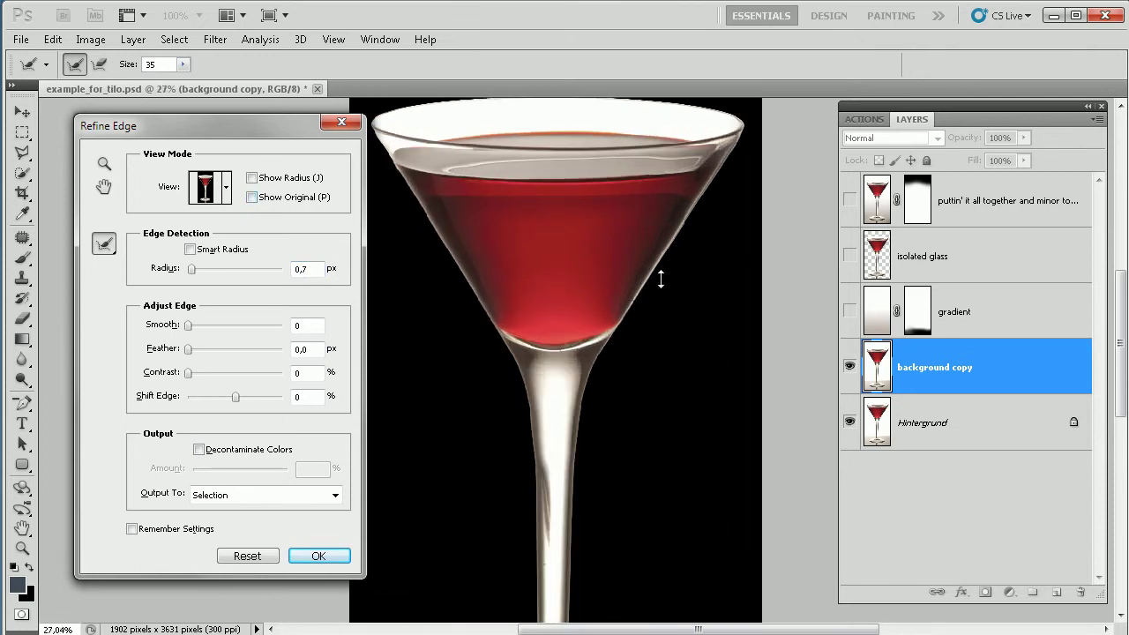
pyautogui.moveTo(635, 269); pyautogui.dragTo(650, 552)
pyautogui.moveTo(676, 361); pyautogui.dragTo(477, 529)
pyautogui.moveTo(520, 440); pyautogui.dragTo(586, 432)
pyautogui.scroll(-10, 586, 432)
pyautogui.hscroll(-5, 574, 456)
pyautogui.hscroll(-3, 594, 302)
pyautogui.scroll(10, 597, 244)
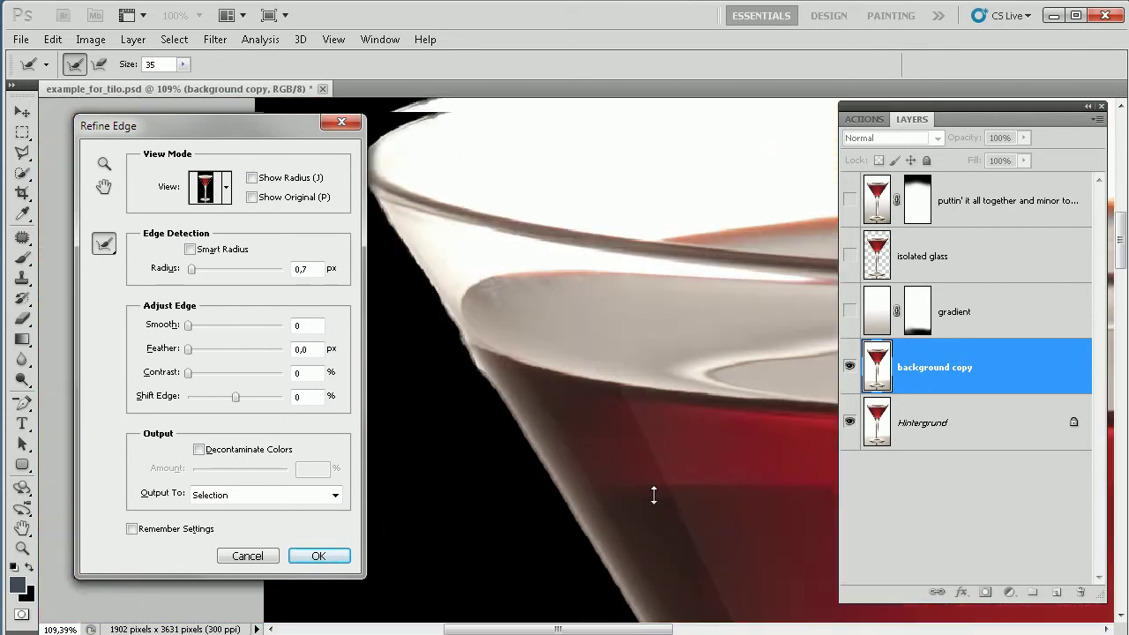
pyautogui.scroll(4, 627, 385)
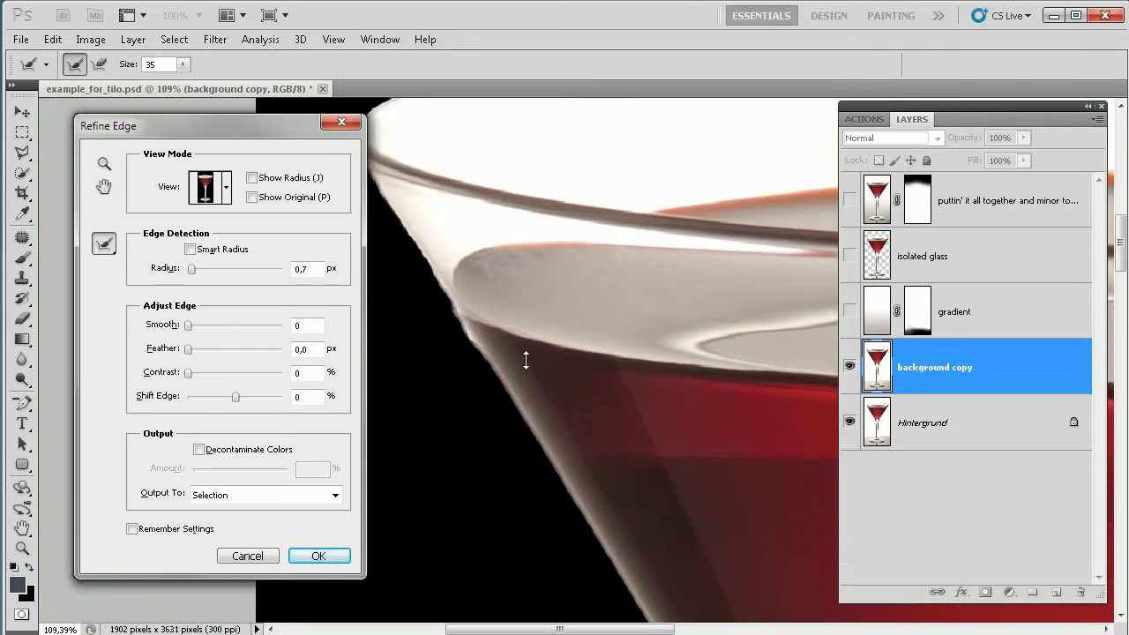
pyautogui.scroll(1, 541, 325)
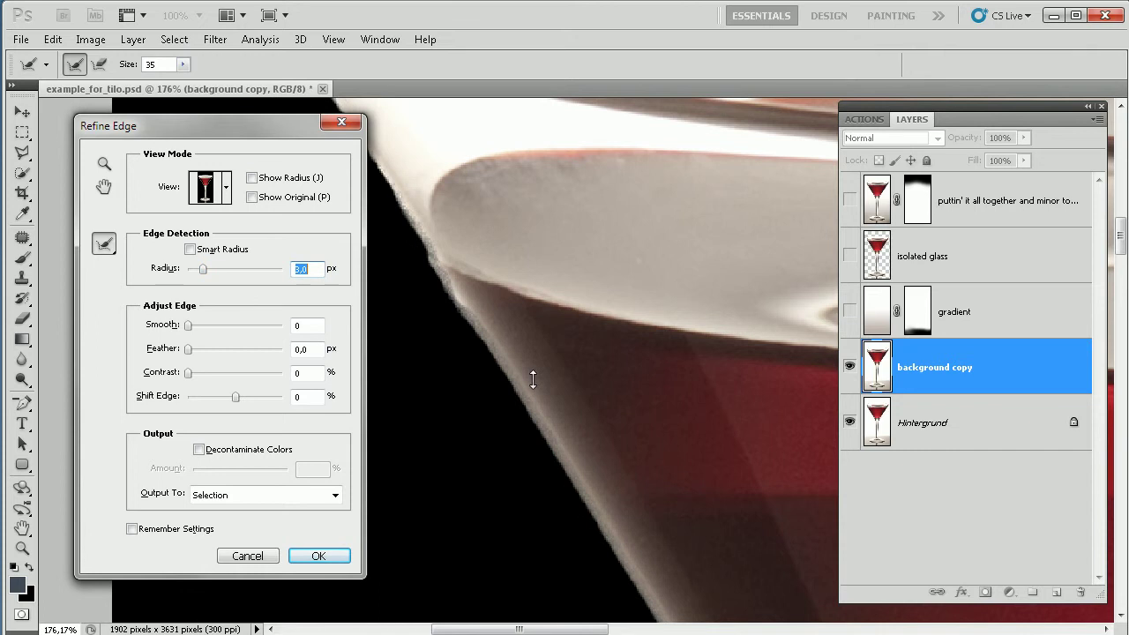
# - Check the edge down to the glass base, and set Smooth to 17 and Feather to 0.5 px
pyautogui.scroll(-10, 567, 434)
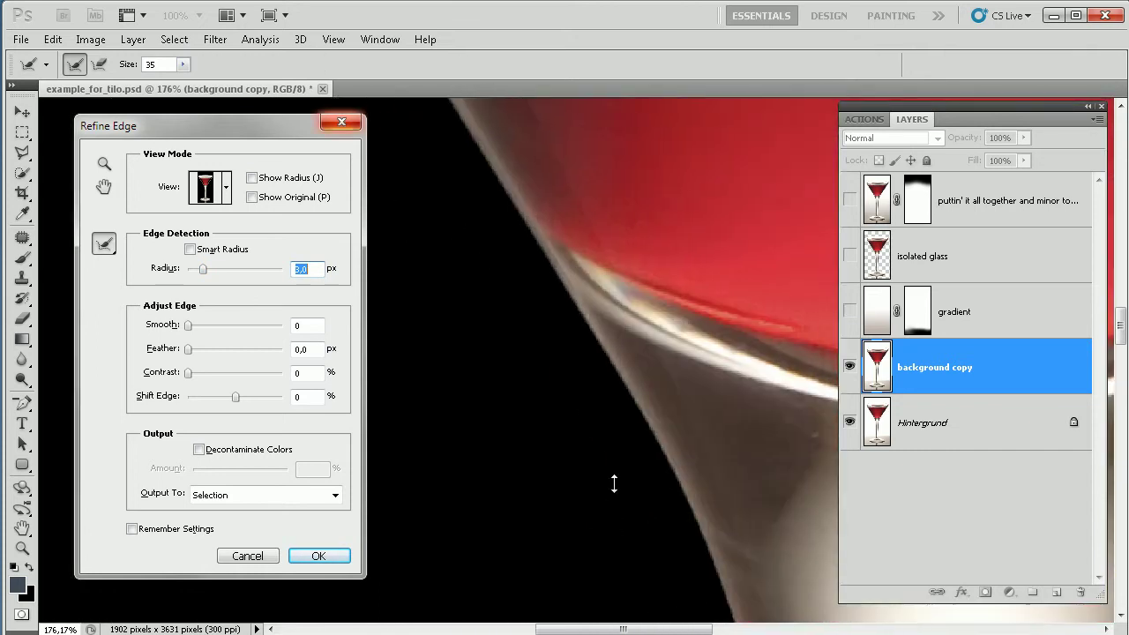
pyautogui.scroll(-10, 636, 282)
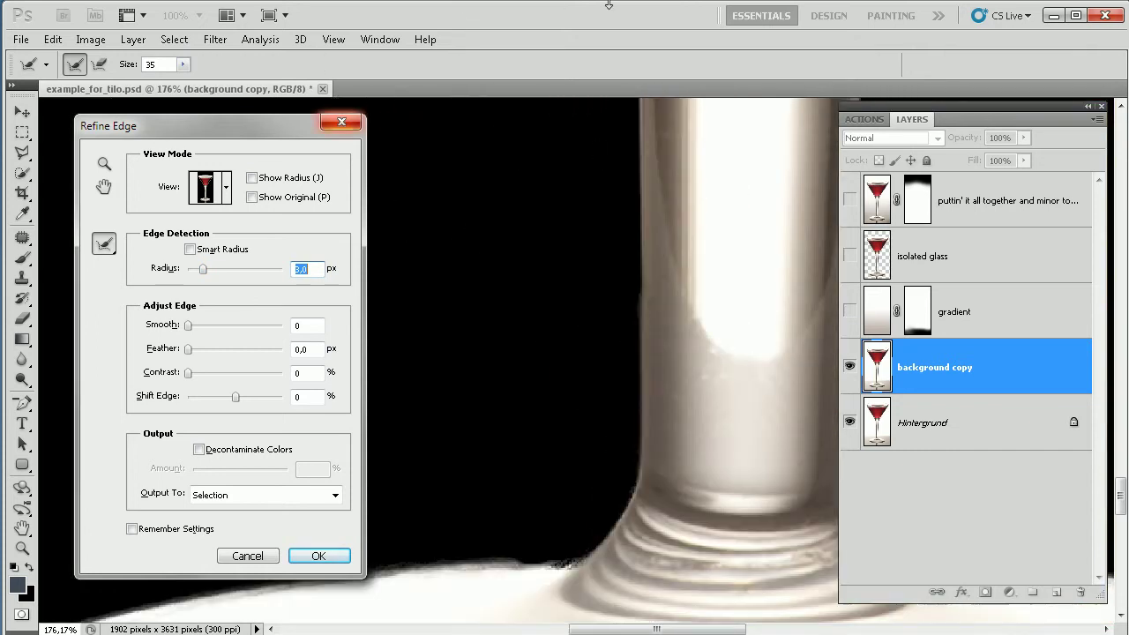
pyautogui.scroll(-5, 589, 339)
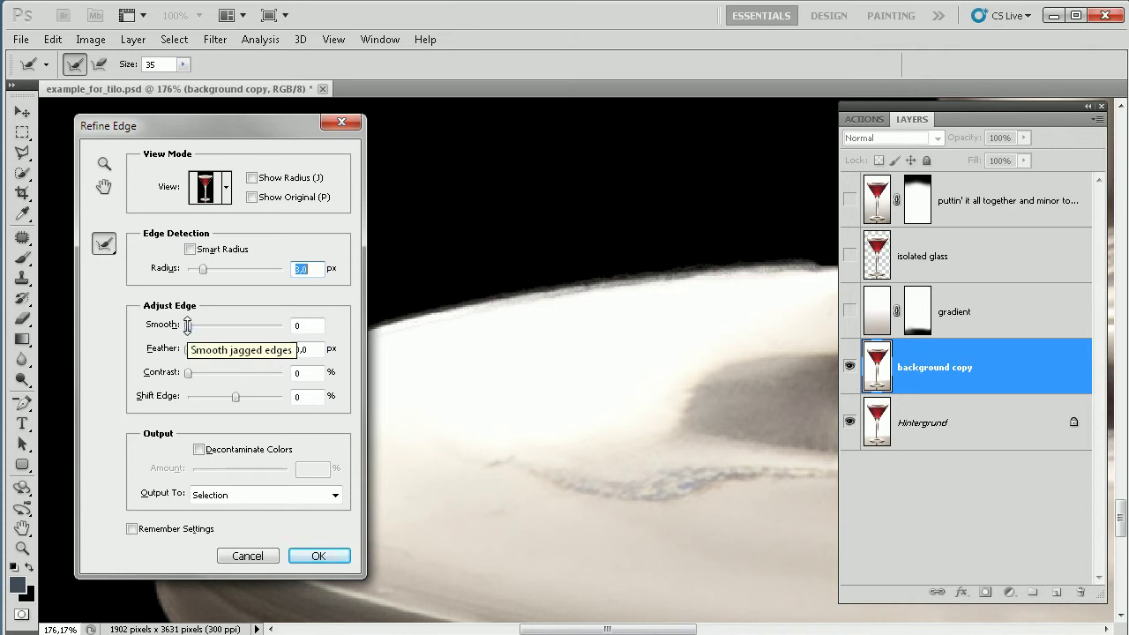
pyautogui.moveTo(187, 324); pyautogui.dragTo(203, 328)
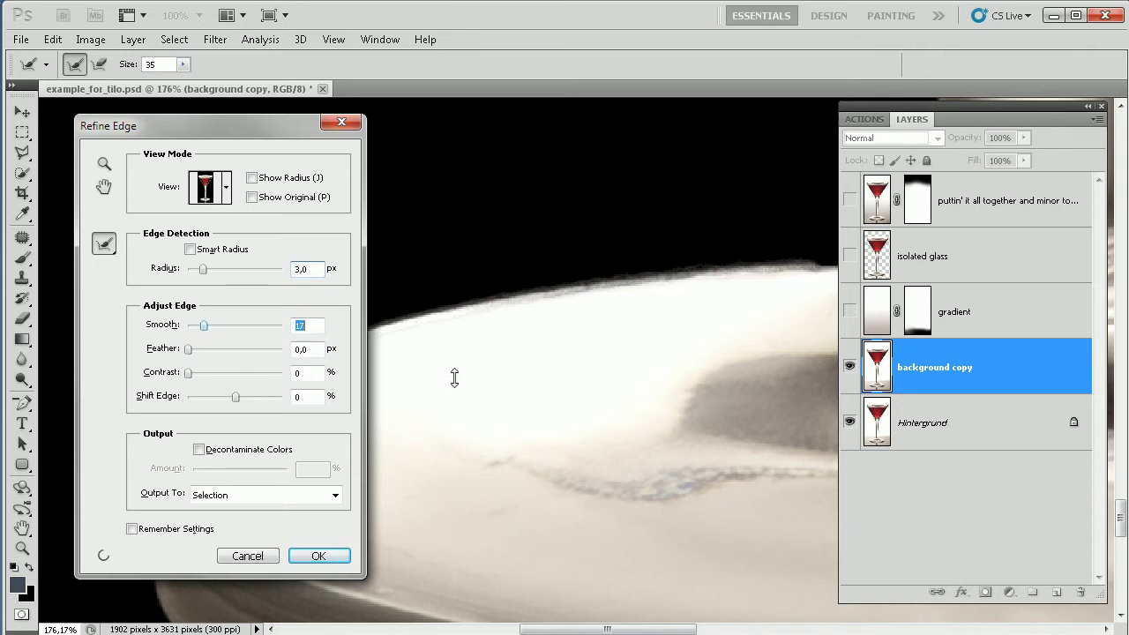
pyautogui.moveTo(623, 400); pyautogui.dragTo(504, 484)
pyautogui.moveTo(567, 418); pyautogui.dragTo(561, 574)
pyautogui.moveTo(545, 249); pyautogui.dragTo(570, 467)
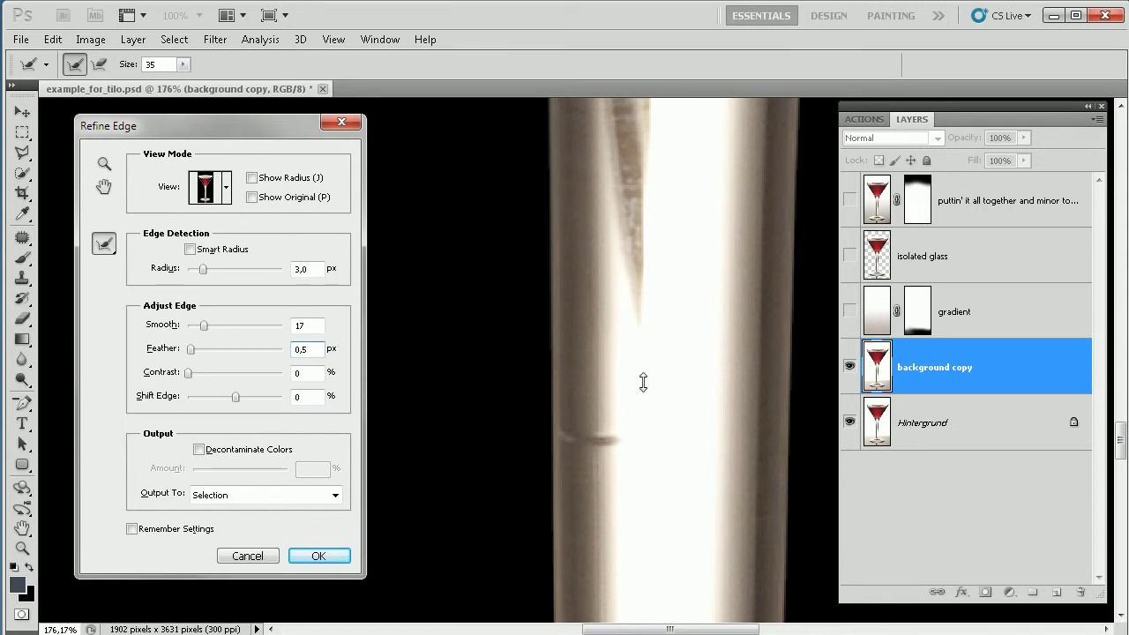
# - Check the refined edge from the stem up to the rim of the glass and apply the refinement to the selection
pyautogui.moveTo(646, 254); pyautogui.dragTo(675, 537)
pyautogui.moveTo(644, 309); pyautogui.dragTo(668, 595)
pyautogui.moveTo(579, 132); pyautogui.dragTo(784, 567)
pyautogui.moveTo(635, 317); pyautogui.dragTo(703, 484)
pyautogui.moveTo(520, 132); pyautogui.dragTo(570, 243)
pyautogui.scroll(10, 569, 244)
pyautogui.hscroll(5, 688, 534)
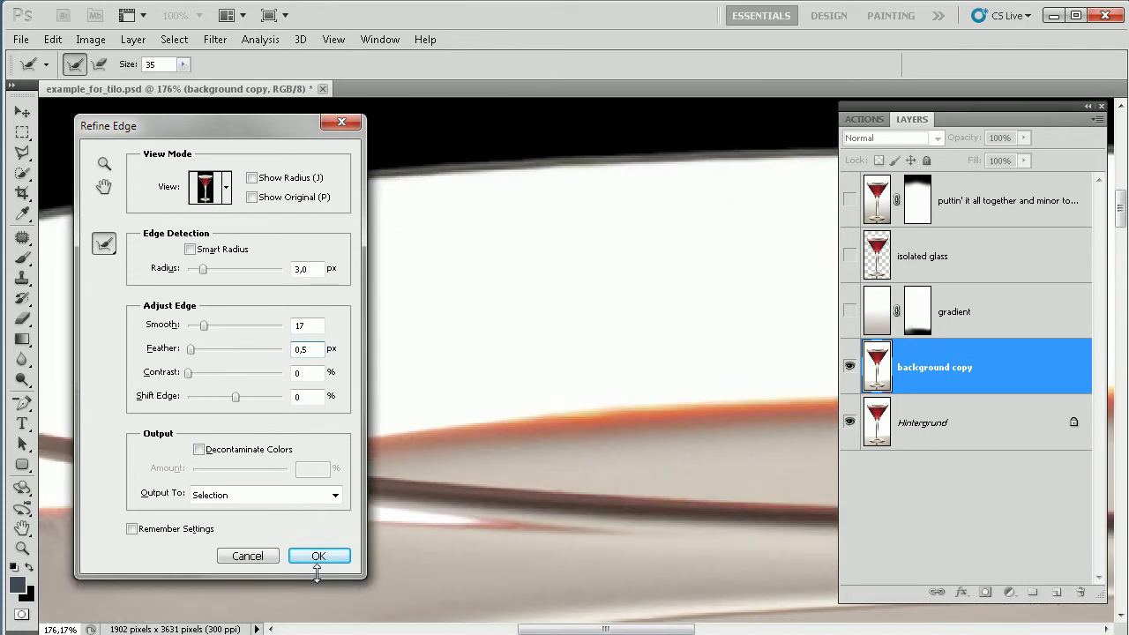
pyautogui.click(318, 556)
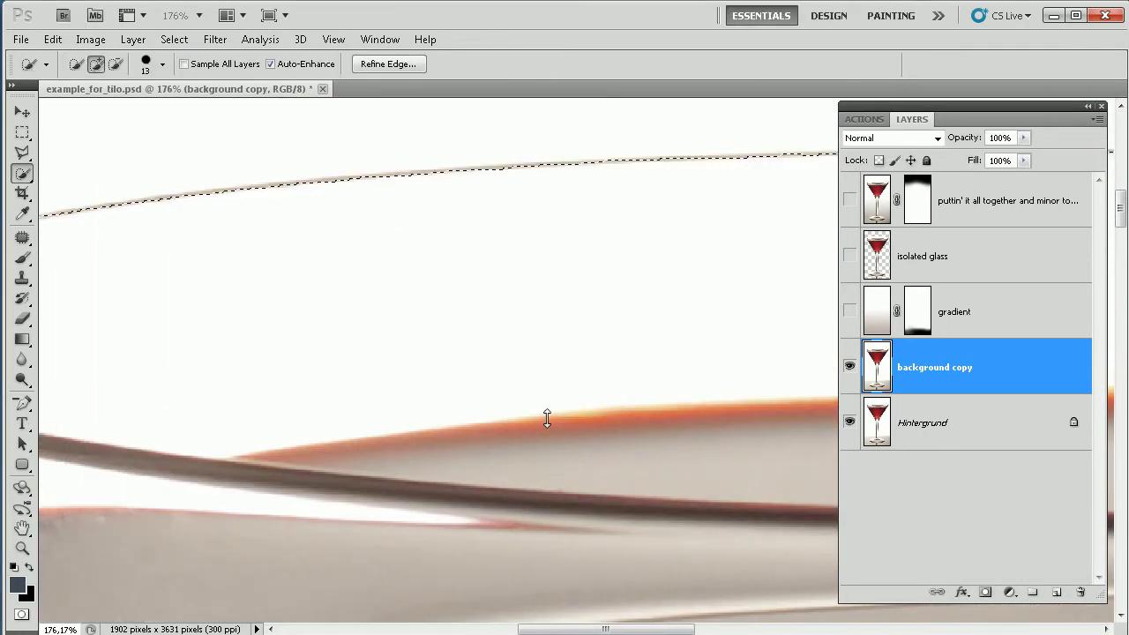
# - Save the glass selection as a new channel, named with the author's first name followed by "Selection"
pyautogui.scroll(-10, 546, 417)
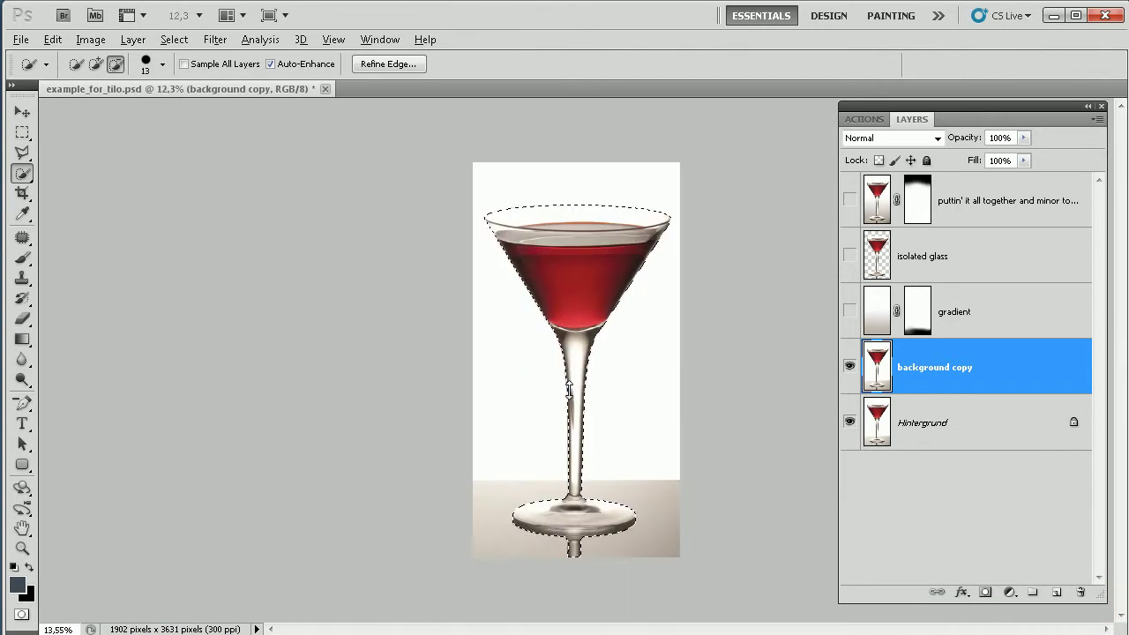
pyautogui.scroll(1, 569, 388)
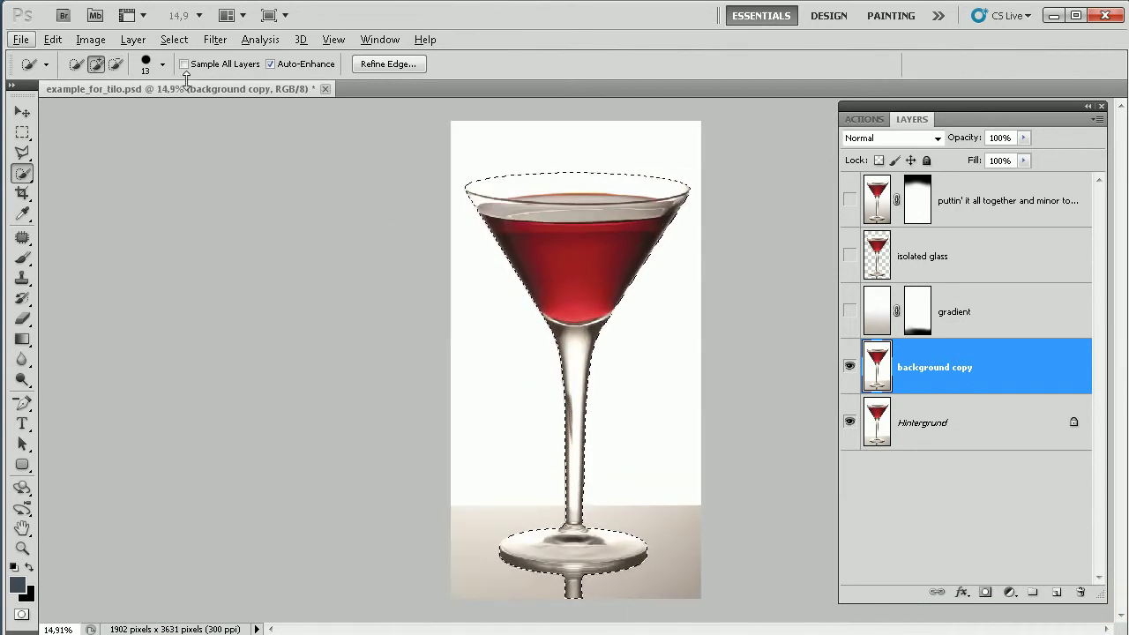
pyautogui.click(180, 40)
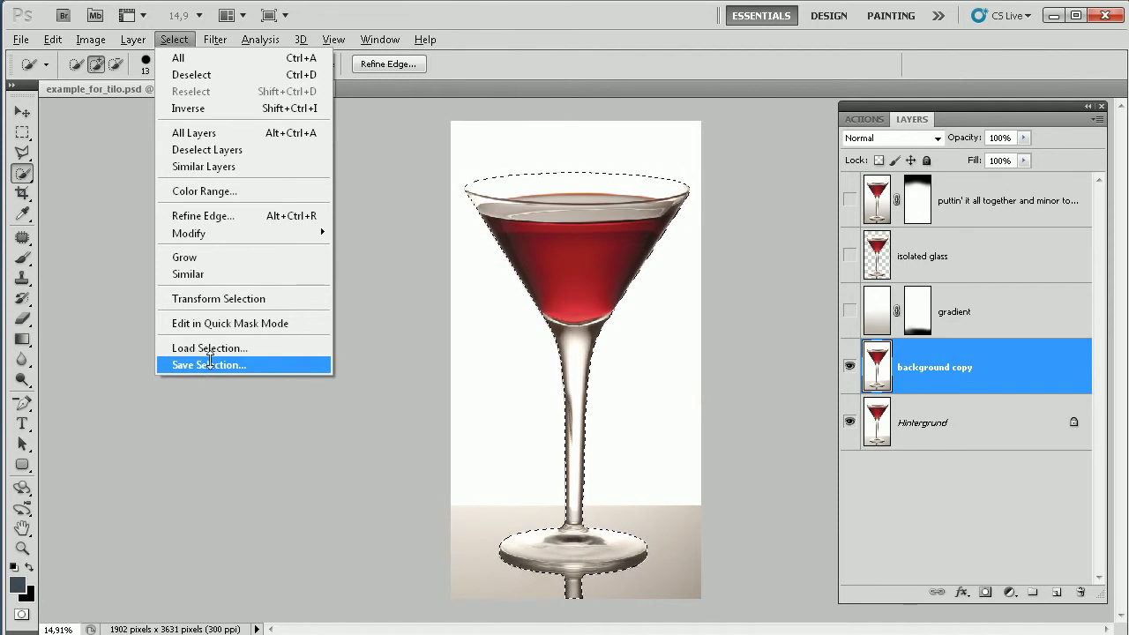
pyautogui.click(209, 363)
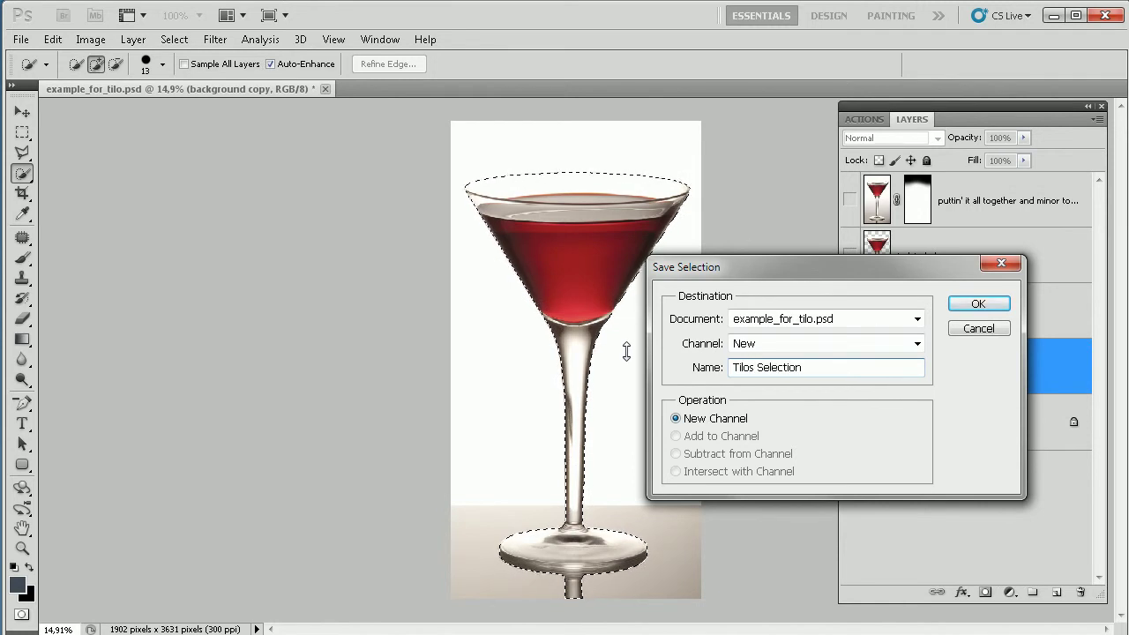
pyautogui.click(968, 306)
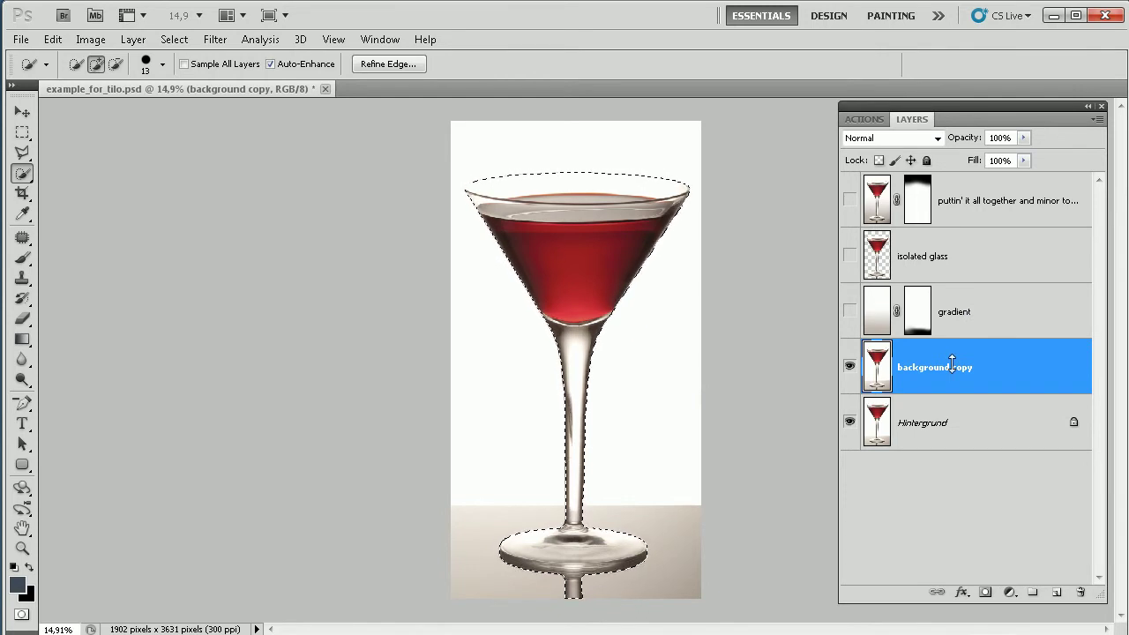
# - Copy the selected glass to its own layer and hide the background copy and Hintergrund layers
pyautogui.hotkey('ctrl', 'j')
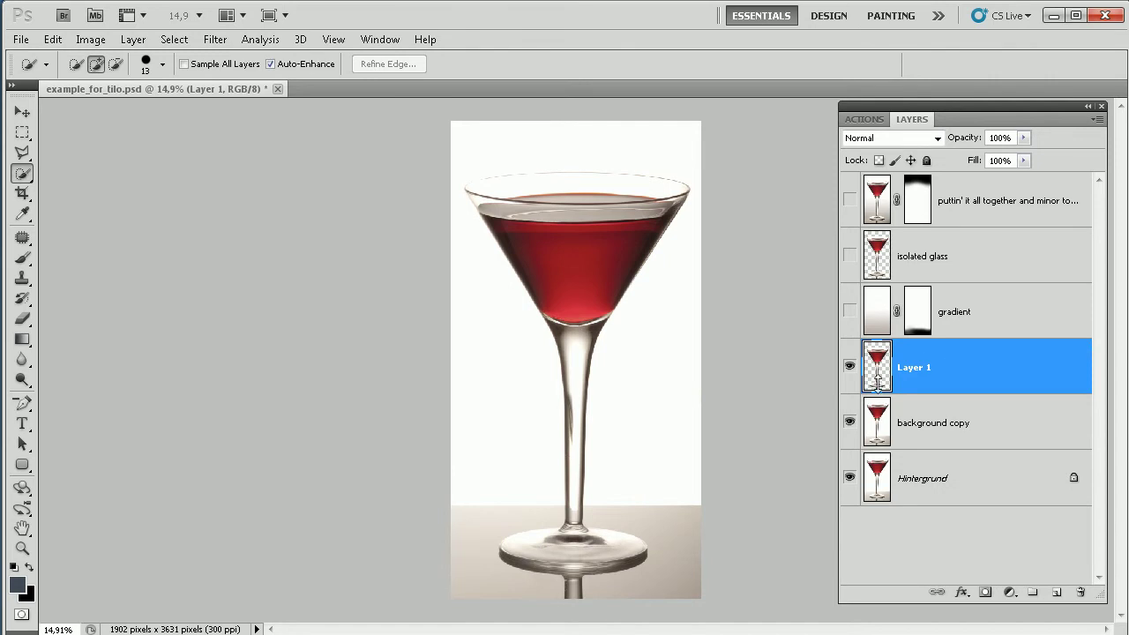
pyautogui.click(848, 423)
pyautogui.click(848, 477)
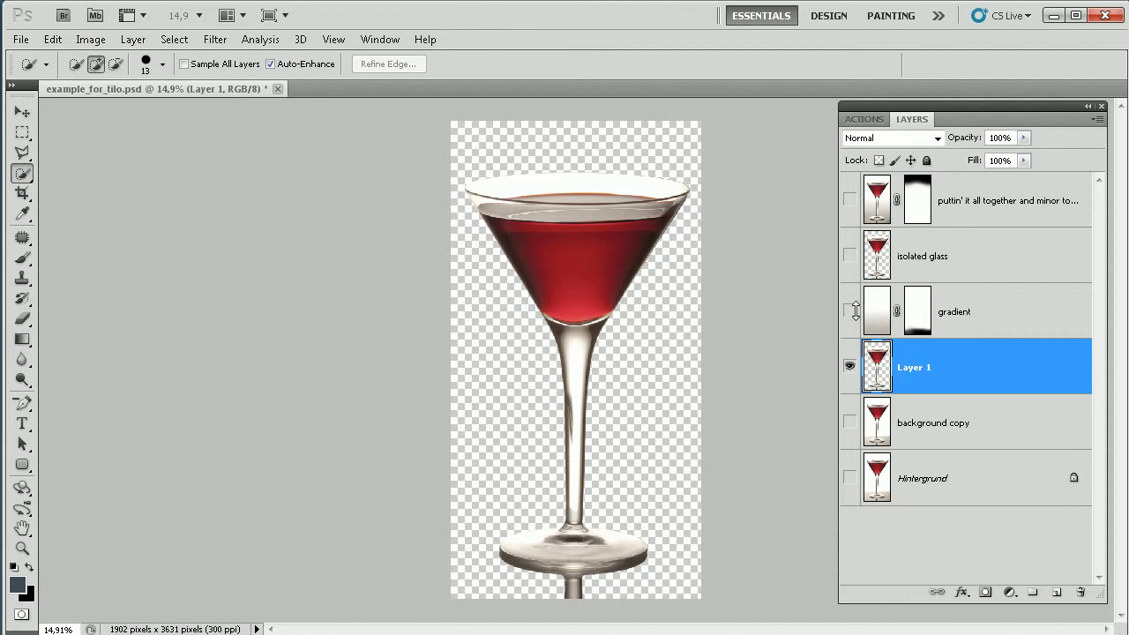
# - Preview the existing gradient layer on its own, and leave only the Hintergrund layer shown and selected
pyautogui.click(848, 365)
pyautogui.click(849, 310)
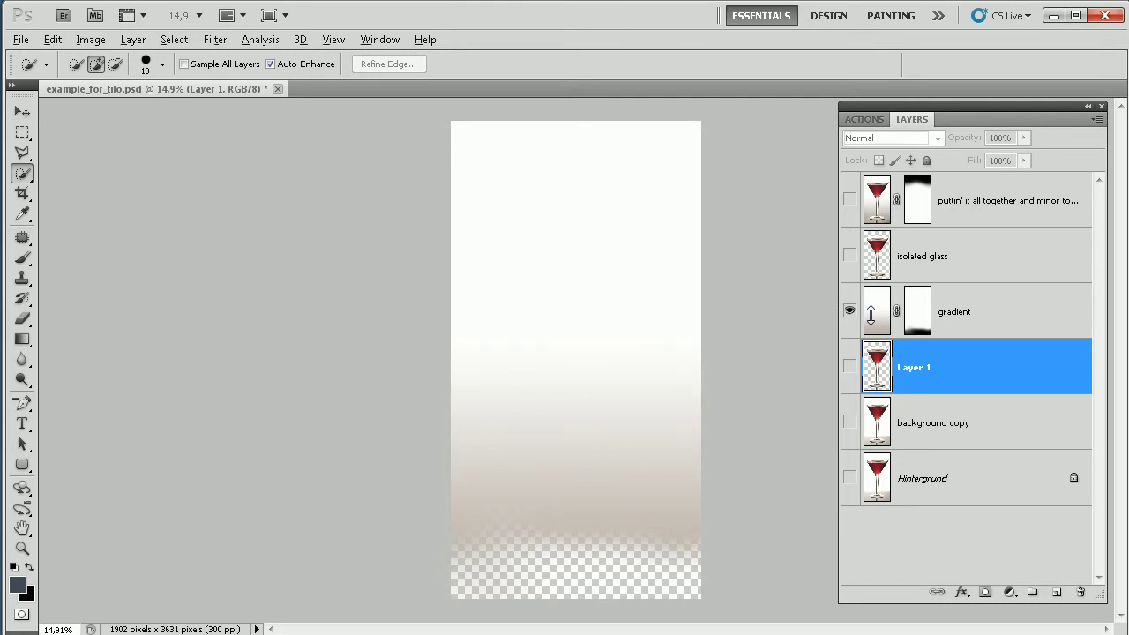
pyautogui.click(870, 315)
pyautogui.click(850, 310)
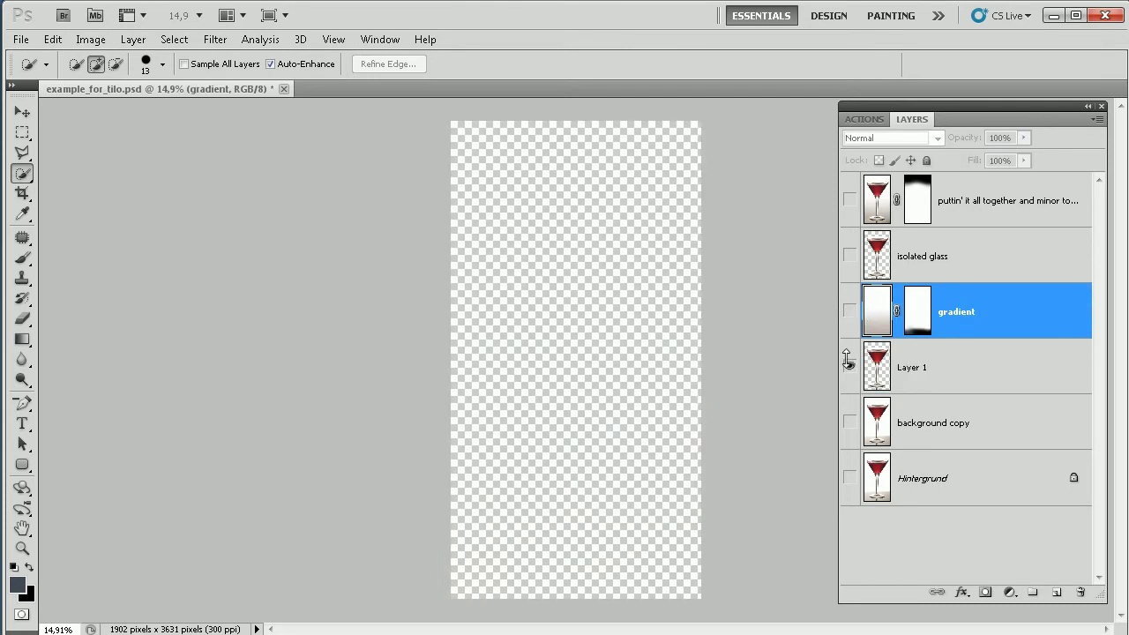
pyautogui.click(848, 365)
pyautogui.click(849, 475)
pyautogui.click(848, 365)
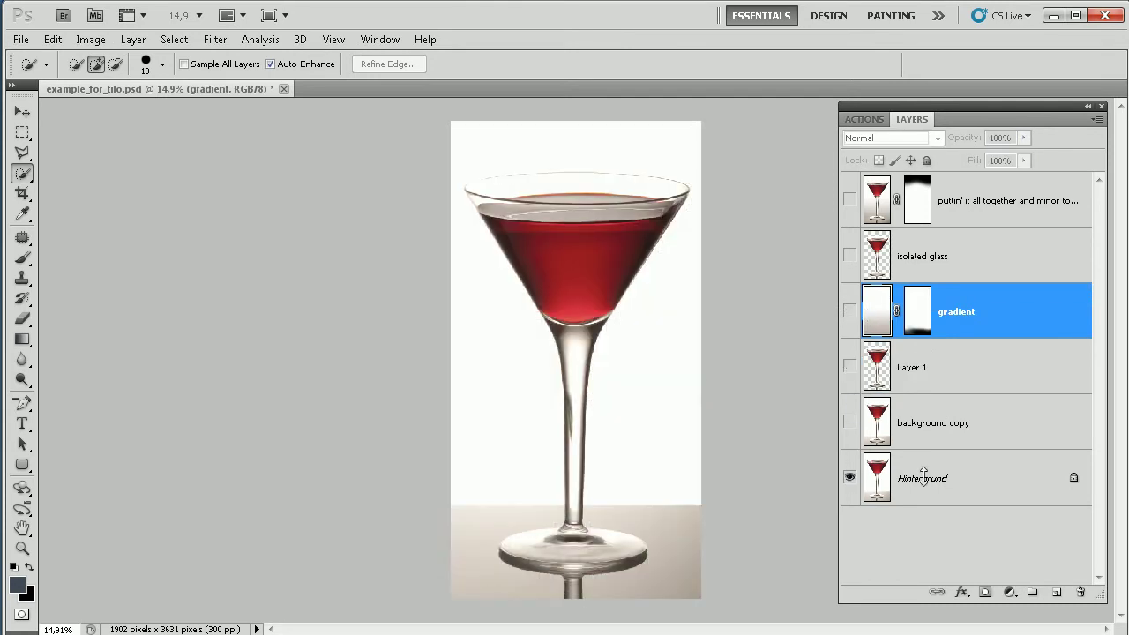
pyautogui.click(928, 478)
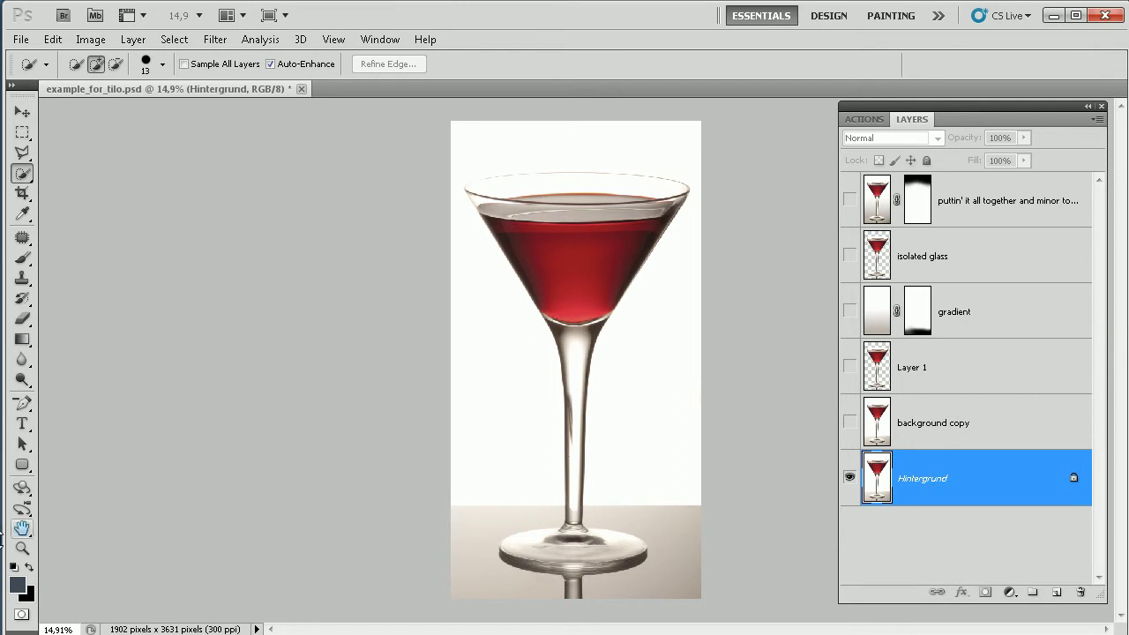
# - Sample the beige-grey of the tabletop near the photo's lower right corner and make it the background color
pyautogui.click(16, 578)
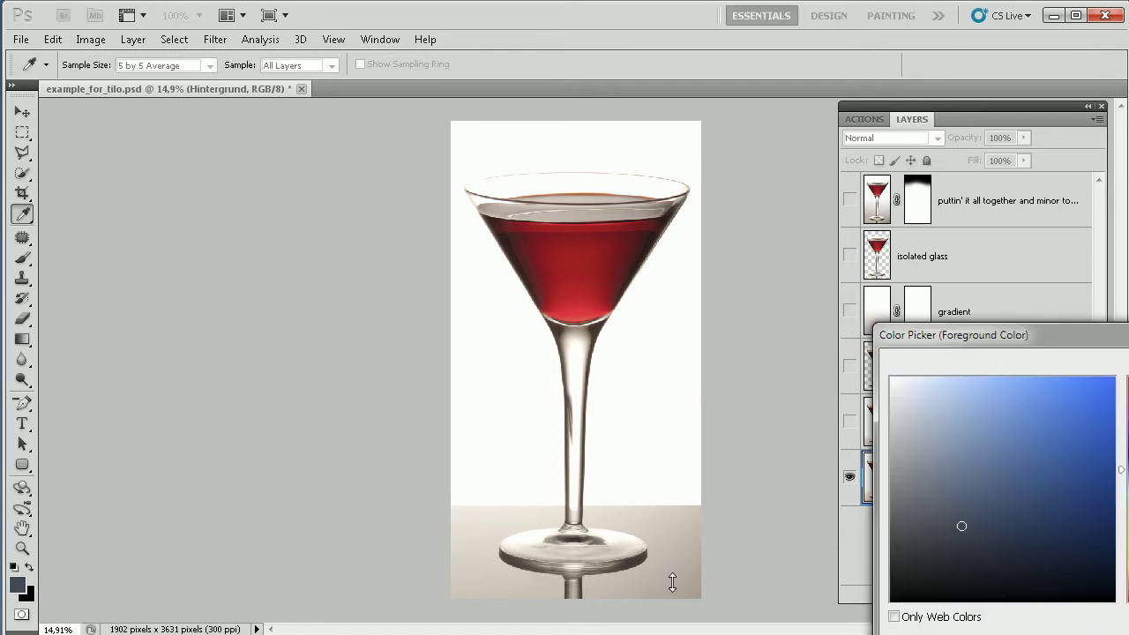
pyautogui.click(684, 582)
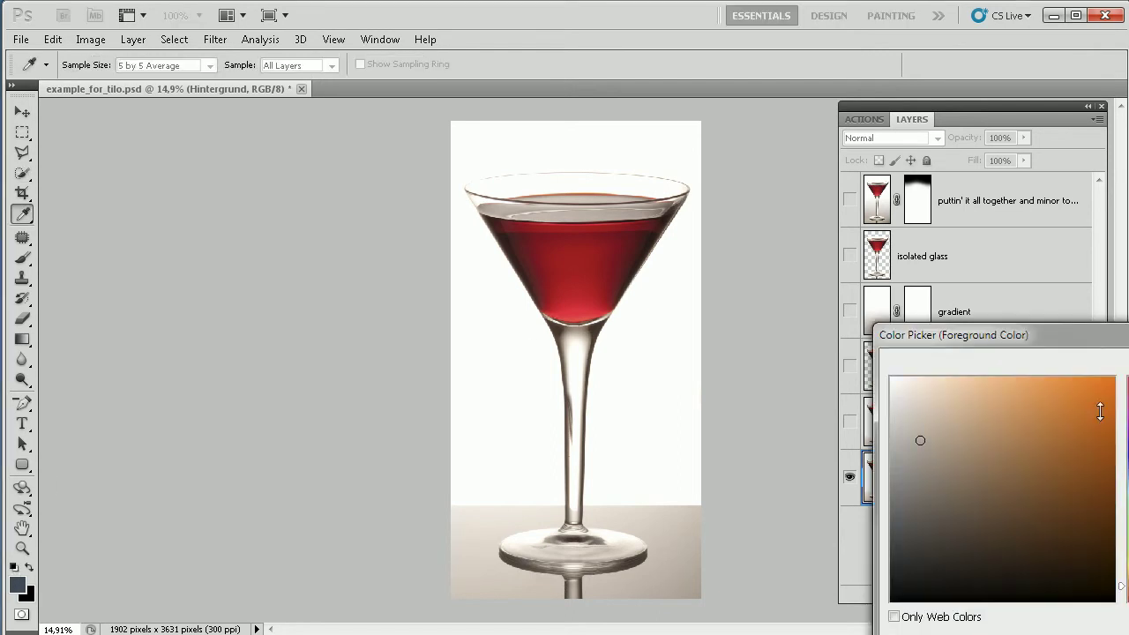
pyautogui.press('Return')
pyautogui.press('w')
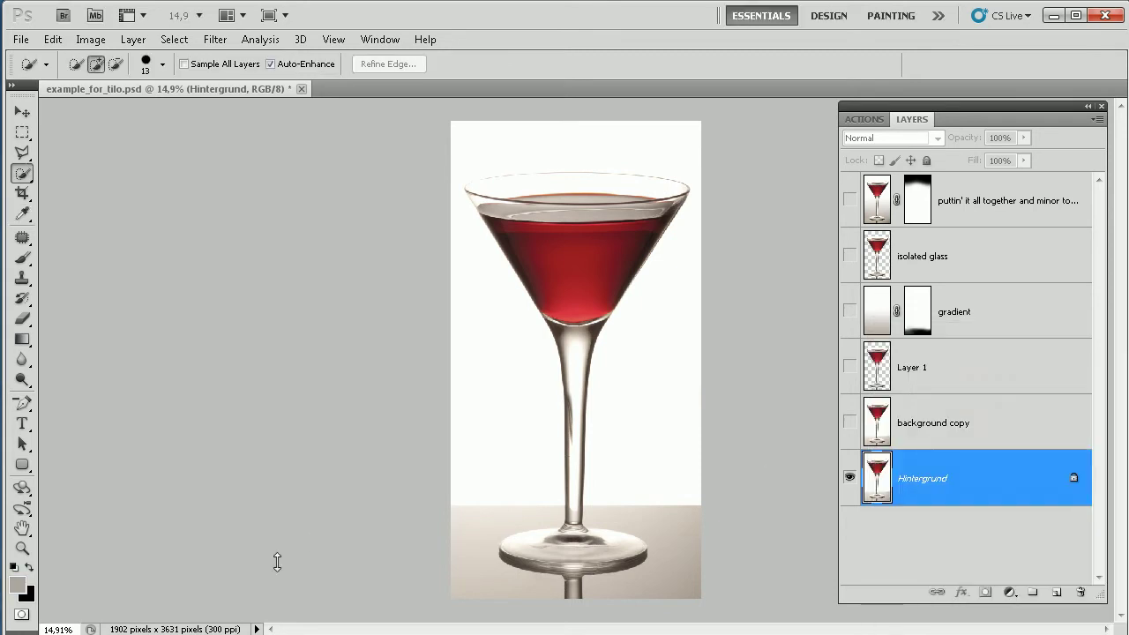
pyautogui.press('x')
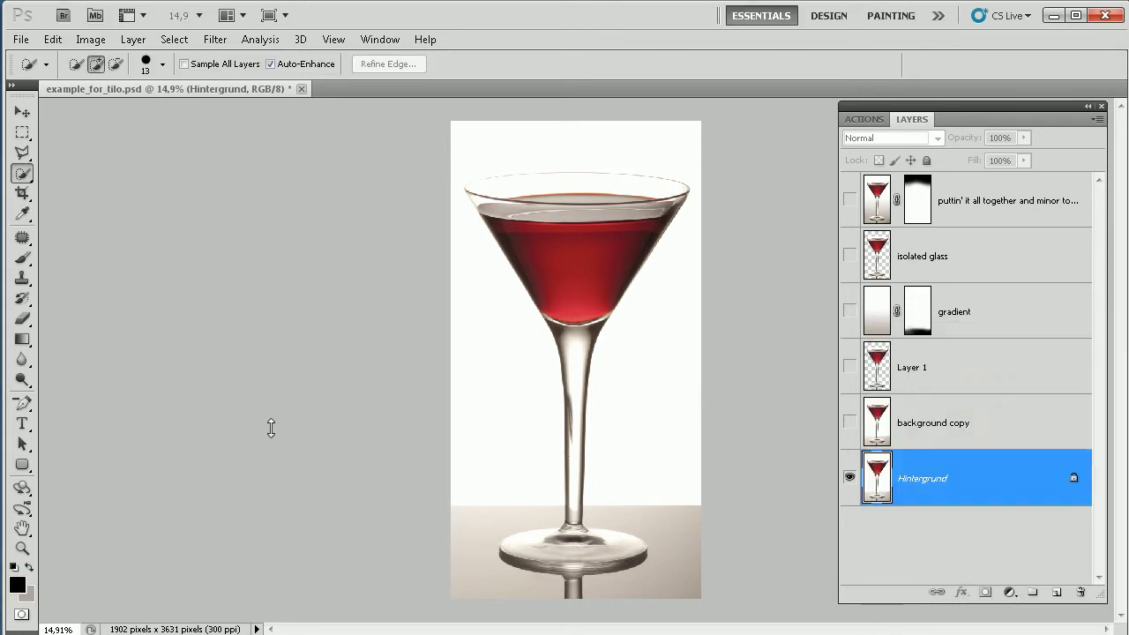
# - Set the foreground color to the near-white of the photo's backdrop
pyautogui.press('i')
pyautogui.click(17, 582)
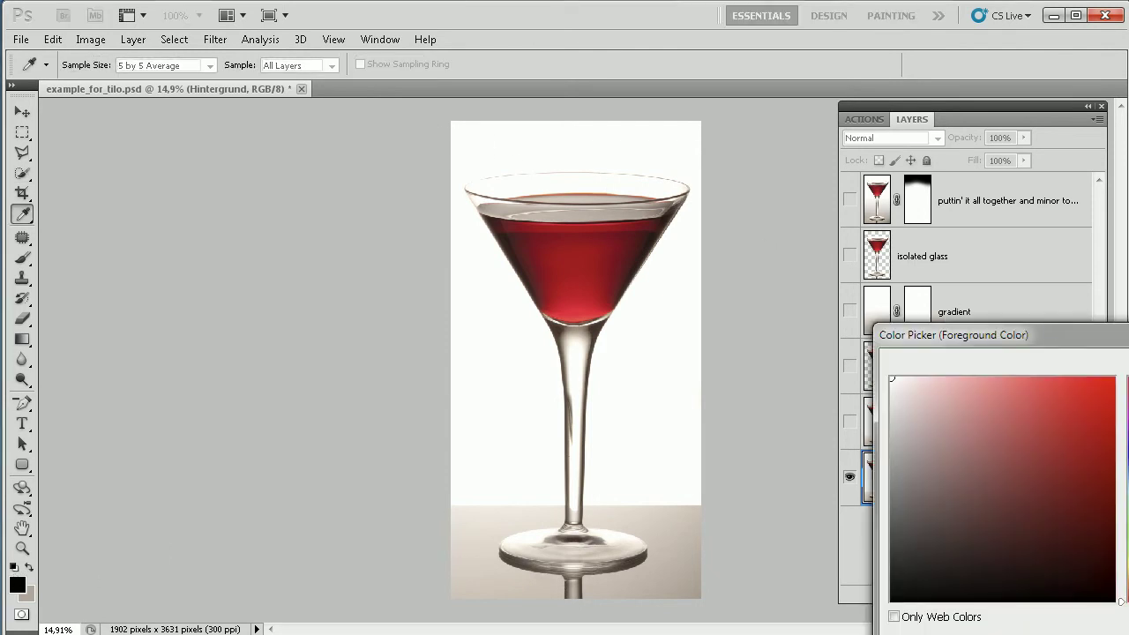
pyautogui.press('Return')
pyautogui.press('w')
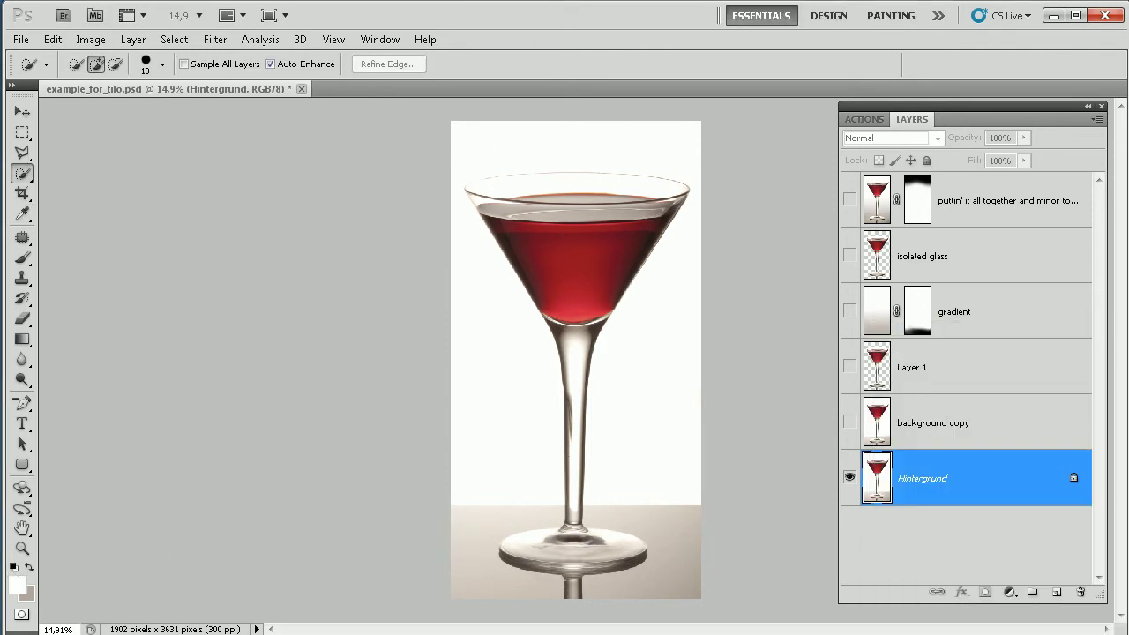
# - Add a new empty layer directly above the background copy layer and choose the Gradient tool
pyautogui.click(924, 423)
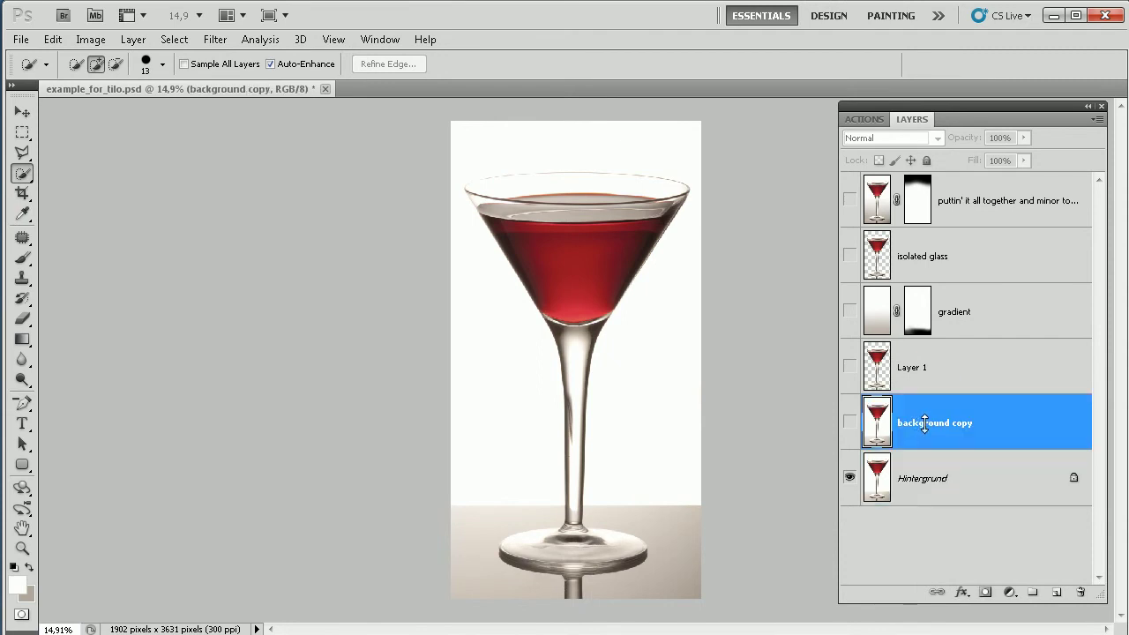
pyautogui.hotkey('ctrl', 'shift', 'n')
pyautogui.press('Return')
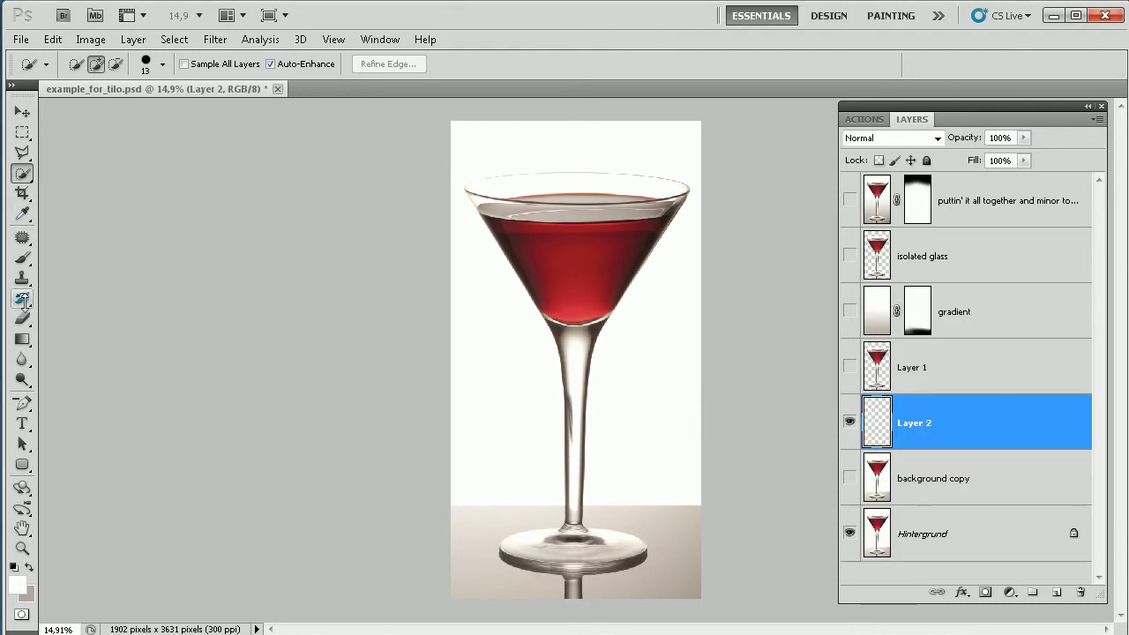
pyautogui.click(22, 339)
pyautogui.click(76, 338)
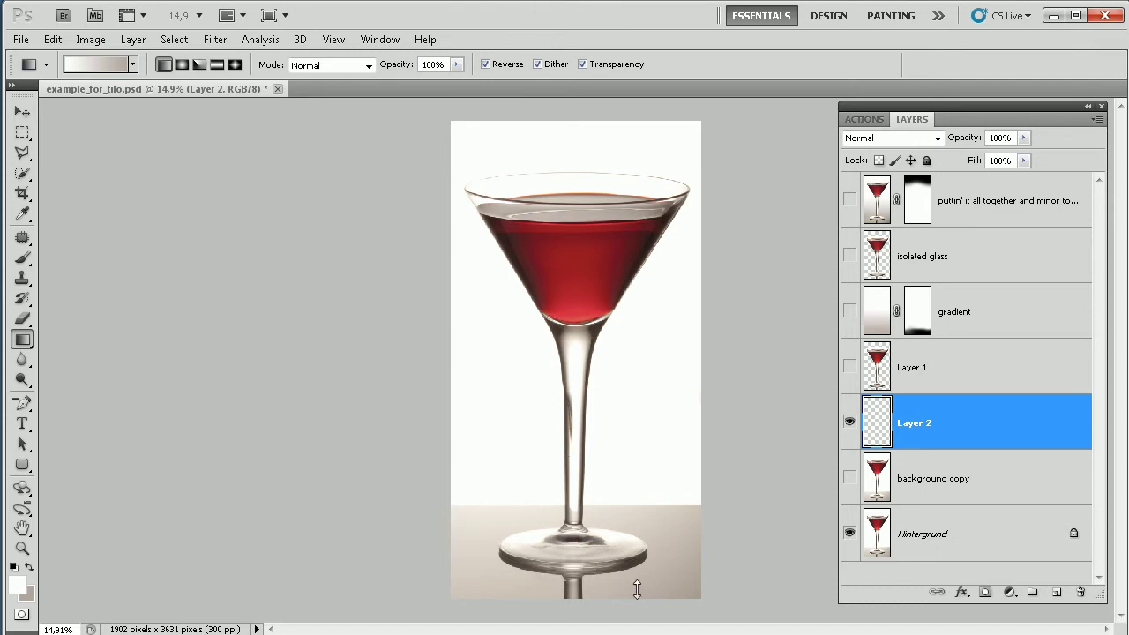
# - Try a diagonal and a vertical near-white to beige-grey gradient on Layer 2, then hide it to compare with the Hintergrund photo
pyautogui.moveTo(698, 602); pyautogui.dragTo(496, 123)
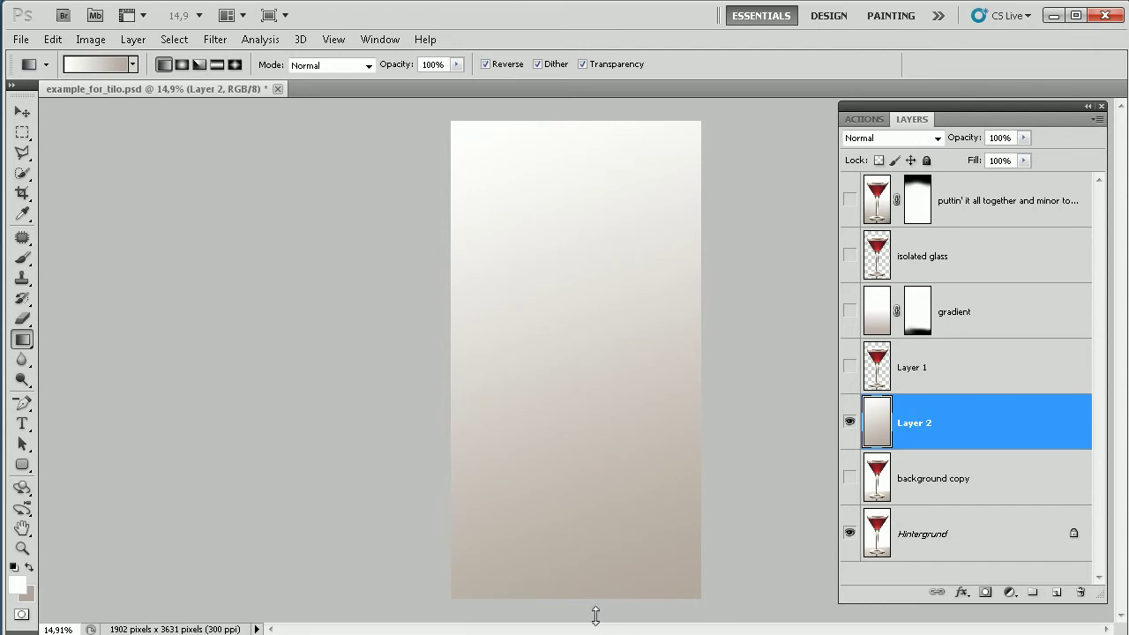
pyautogui.moveTo(583, 608); pyautogui.dragTo(586, 199)
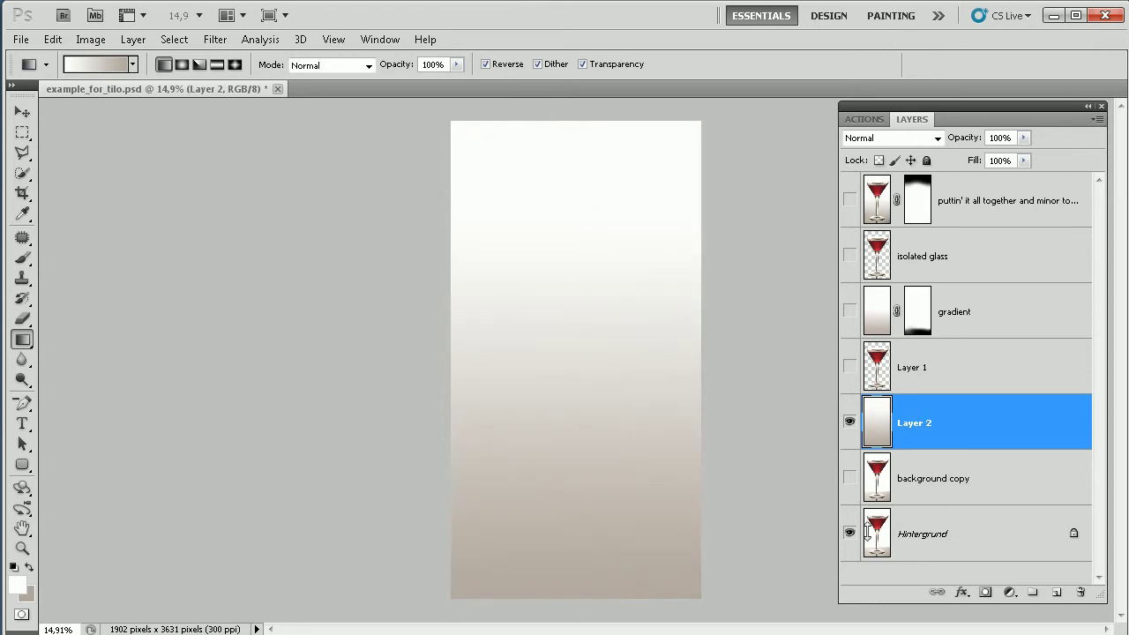
pyautogui.click(849, 422)
pyautogui.click(908, 525)
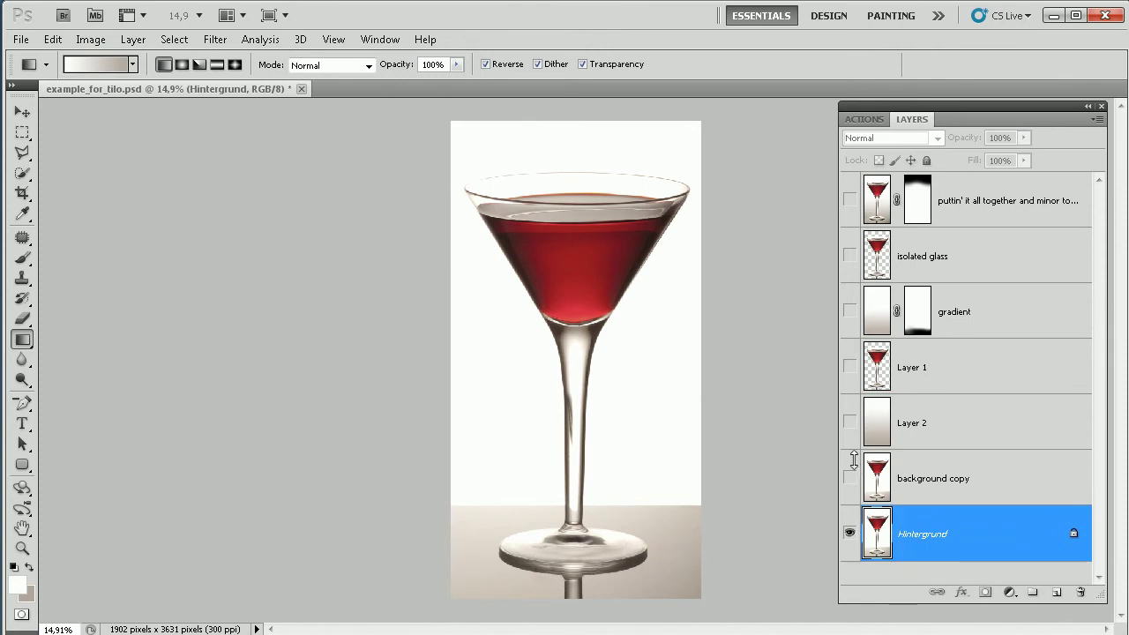
# - Show Layer 2 and background copy, redraw Layer 2's gradient slightly diagonally from the lower right corner to the top centre, and show Layer 1
pyautogui.click(849, 421)
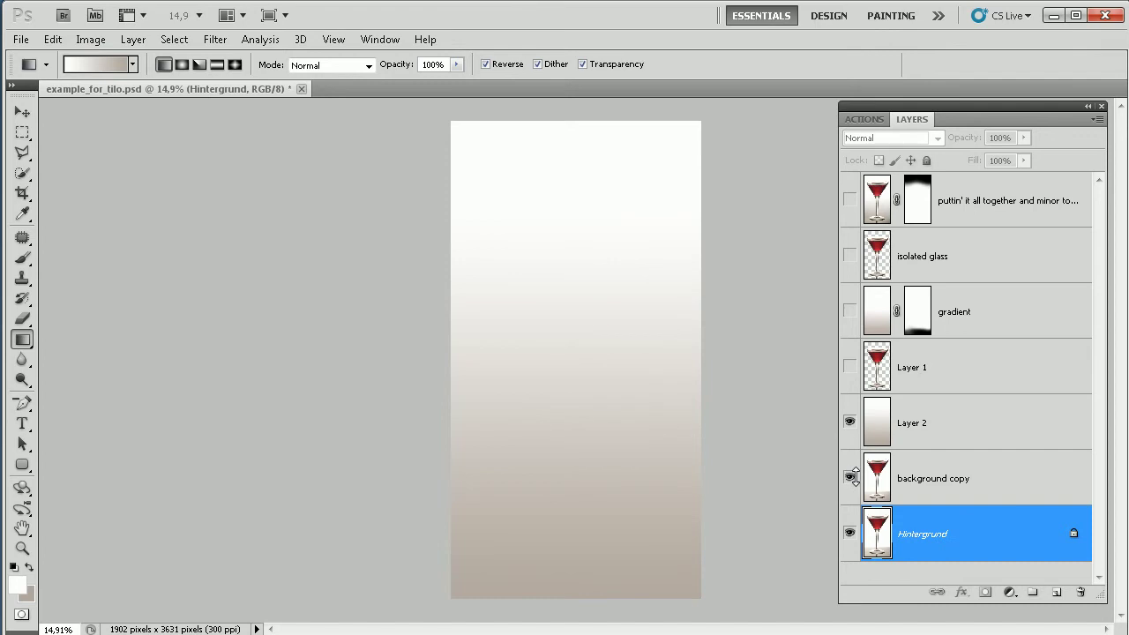
pyautogui.click(931, 430)
pyautogui.moveTo(686, 603); pyautogui.dragTo(562, 111)
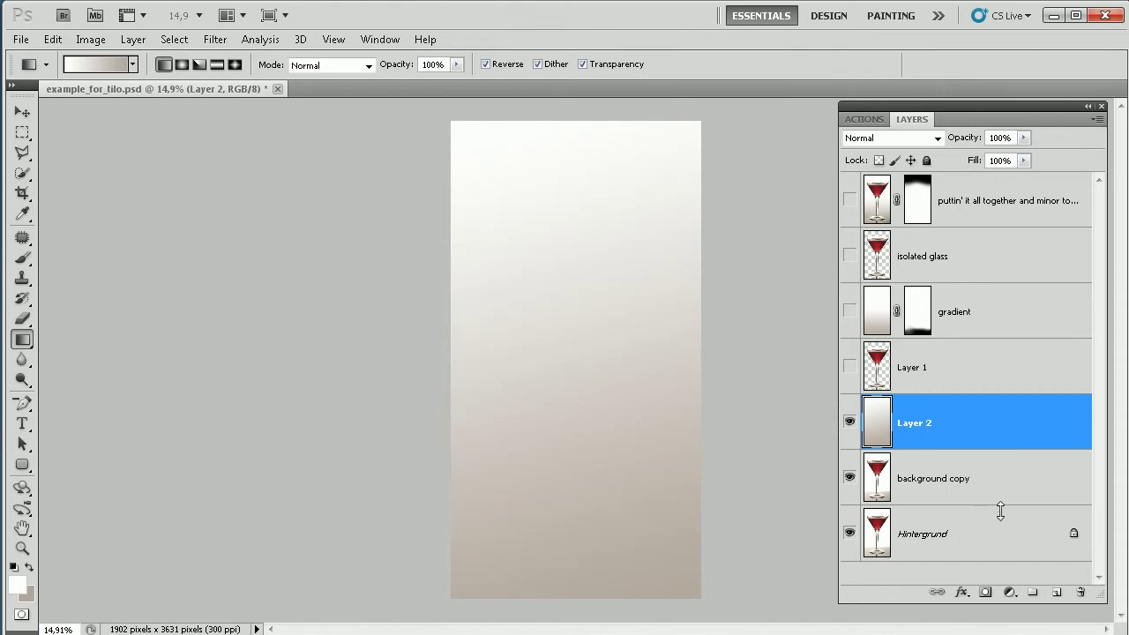
pyautogui.click(848, 365)
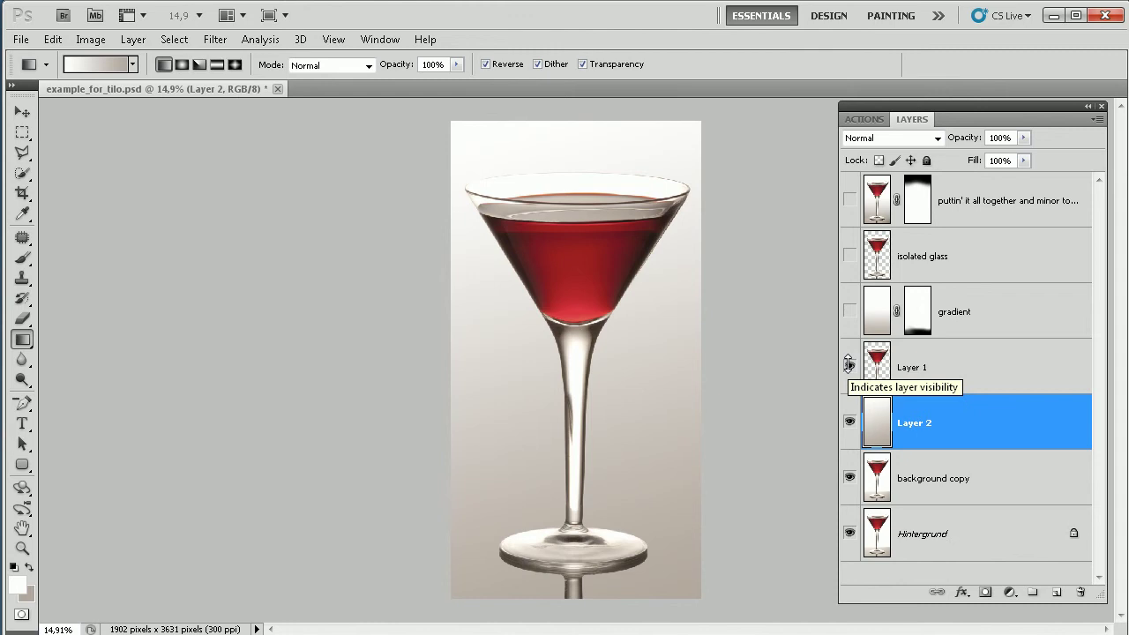
# - Add a layer mask to Layer 2 and paint black on it over the tabletop's lower right corner with a soft 36% opacity brush
pyautogui.click(984, 592)
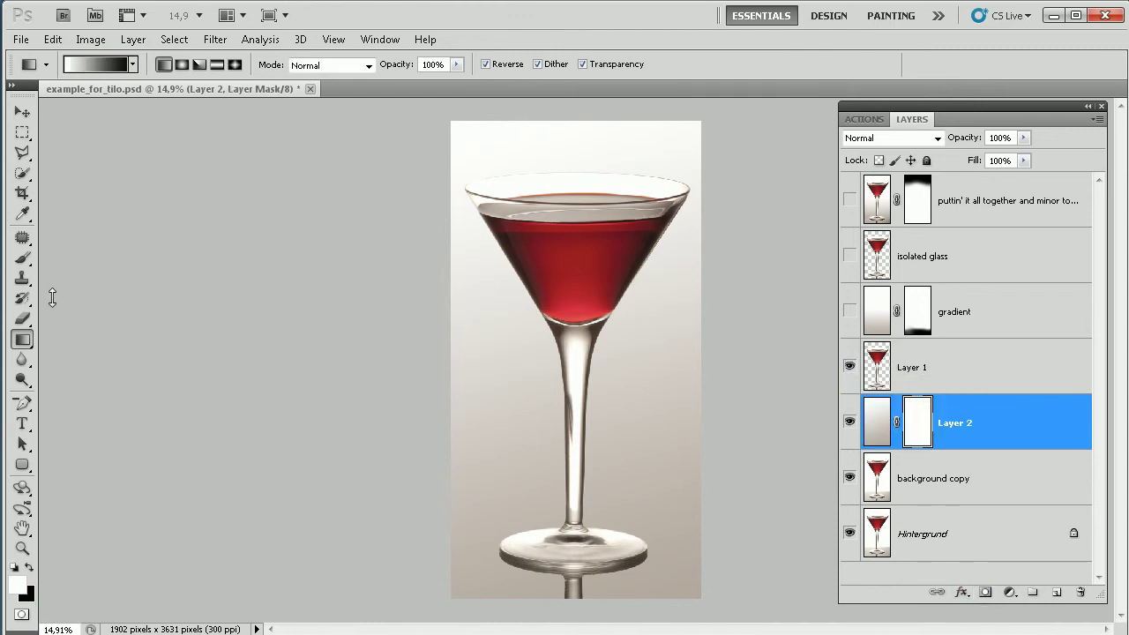
pyautogui.click(22, 257)
pyautogui.press('x')
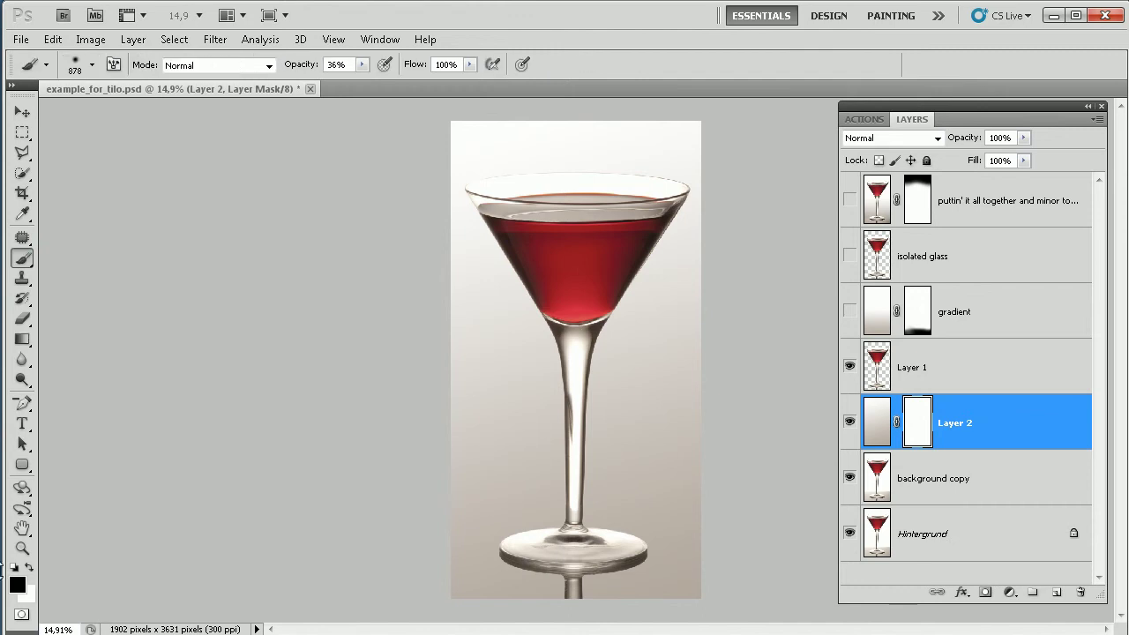
pyautogui.click(91, 64)
pyautogui.click(91, 64)
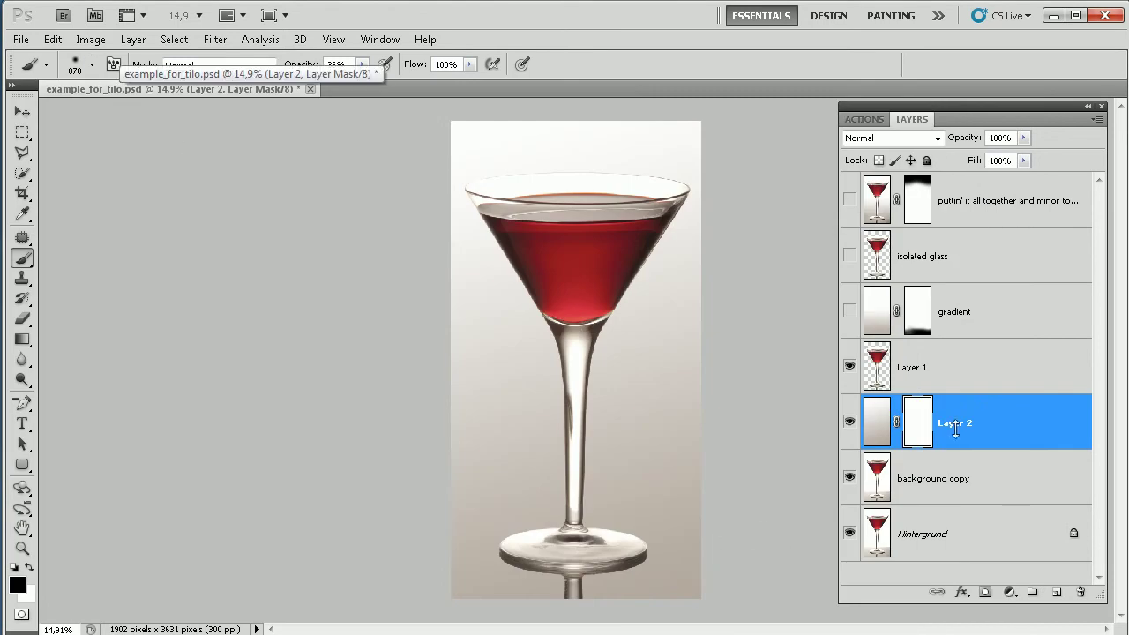
pyautogui.moveTo(689, 587); pyautogui.dragTo(671, 587)
pyautogui.click(679, 578)
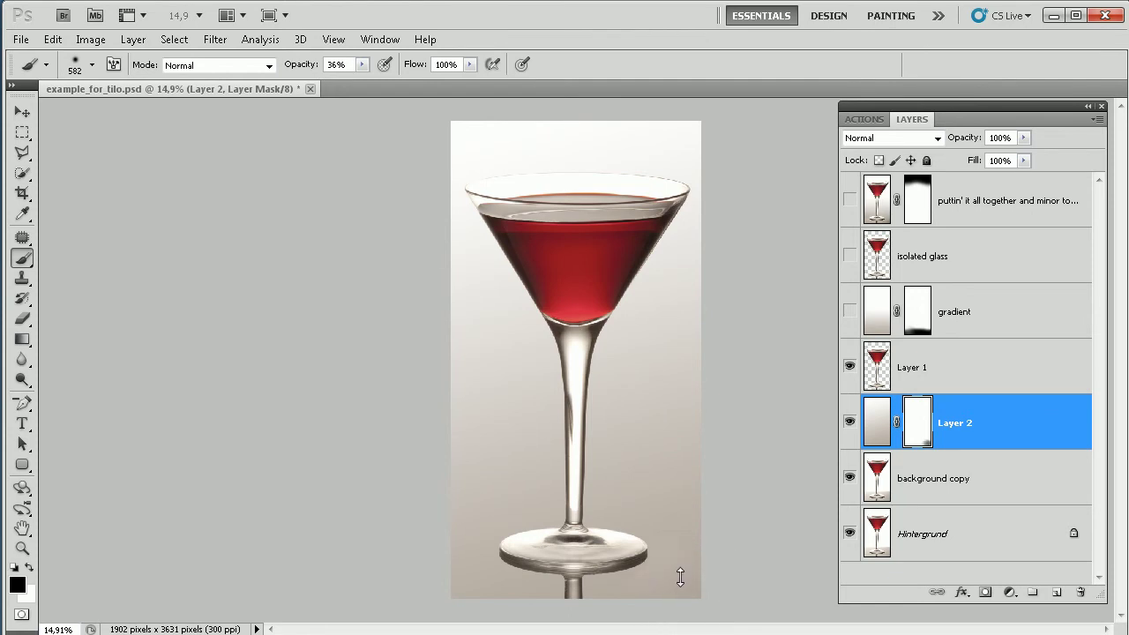
# - Mask out Layer 2 along the bottom edge with a black 864 px brush at 100% opacity, then around the glass base at 40%
pyautogui.moveTo(304, 63); pyautogui.dragTo(444, 70)
pyautogui.moveTo(714, 578)
pyautogui.mouseDown()
pyautogui.moveTo(637, 582)
pyautogui.moveTo(659, 589)
pyautogui.moveTo(539, 612)
pyautogui.moveTo(640, 622)
pyautogui.moveTo(571, 625)
pyautogui.moveTo(302, 591)
pyautogui.moveTo(529, 619)
pyautogui.mouseUp()
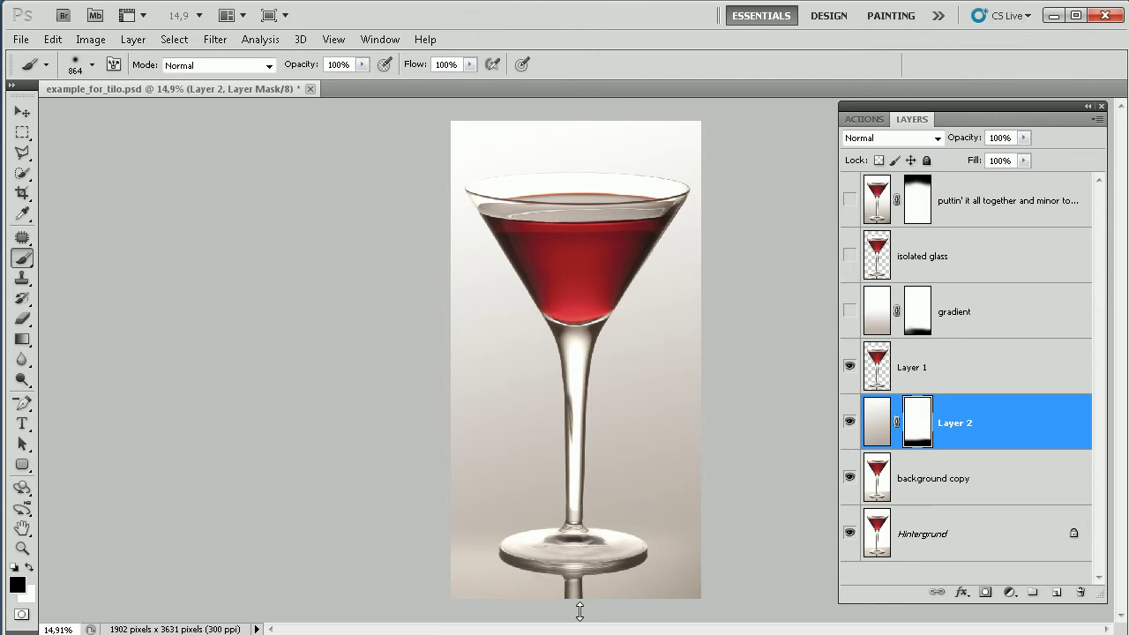
pyautogui.click(361, 64)
pyautogui.moveTo(360, 83)
pyautogui.mouseDown()
pyautogui.moveTo(292, 86)
pyautogui.moveTo(307, 87)
pyautogui.mouseUp()
pyautogui.moveTo(644, 540); pyautogui.dragTo(508, 543)
# - Smooth the mask's transition beside the glass base at 40% opacity, painting white over the table edge and then black with a 448 px brush
pyautogui.press('x')
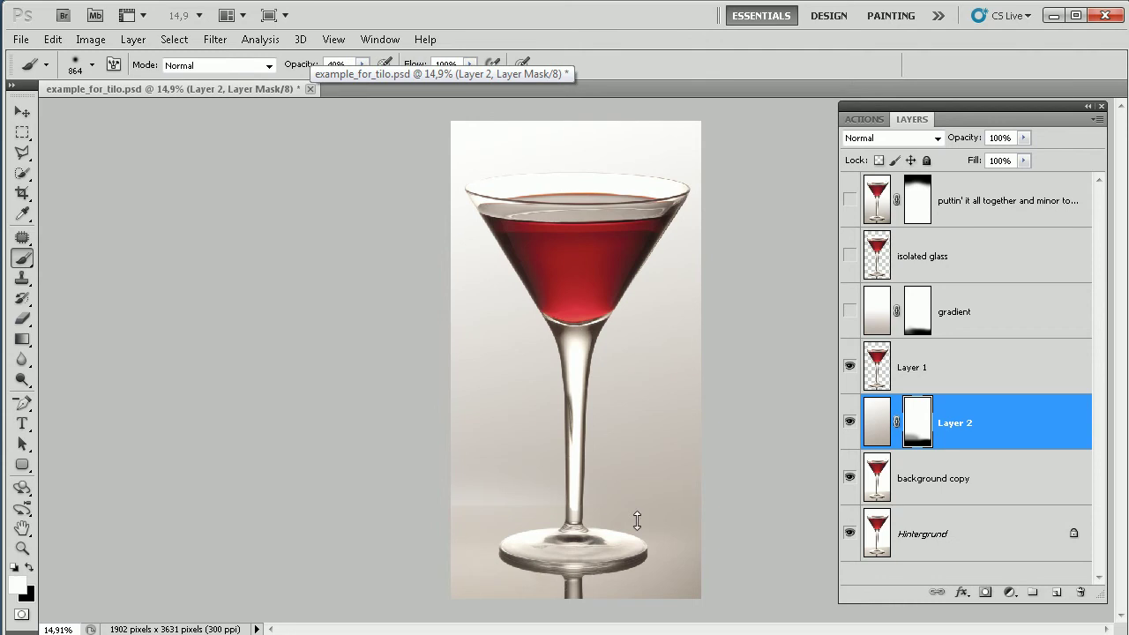
pyautogui.moveTo(524, 500)
pyautogui.mouseDown()
pyautogui.moveTo(536, 503)
pyautogui.moveTo(486, 504)
pyautogui.mouseUp()
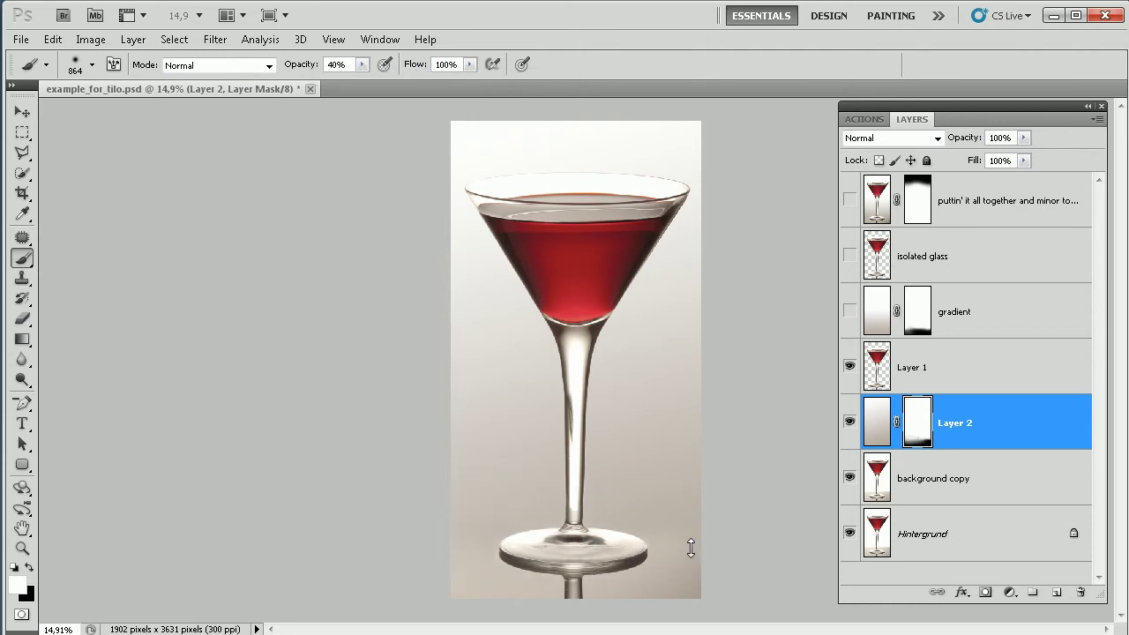
pyautogui.rightClick(683, 562)
pyautogui.click(440, 554)
pyautogui.press('x')
pyautogui.moveTo(653, 498); pyautogui.dragTo(625, 505)
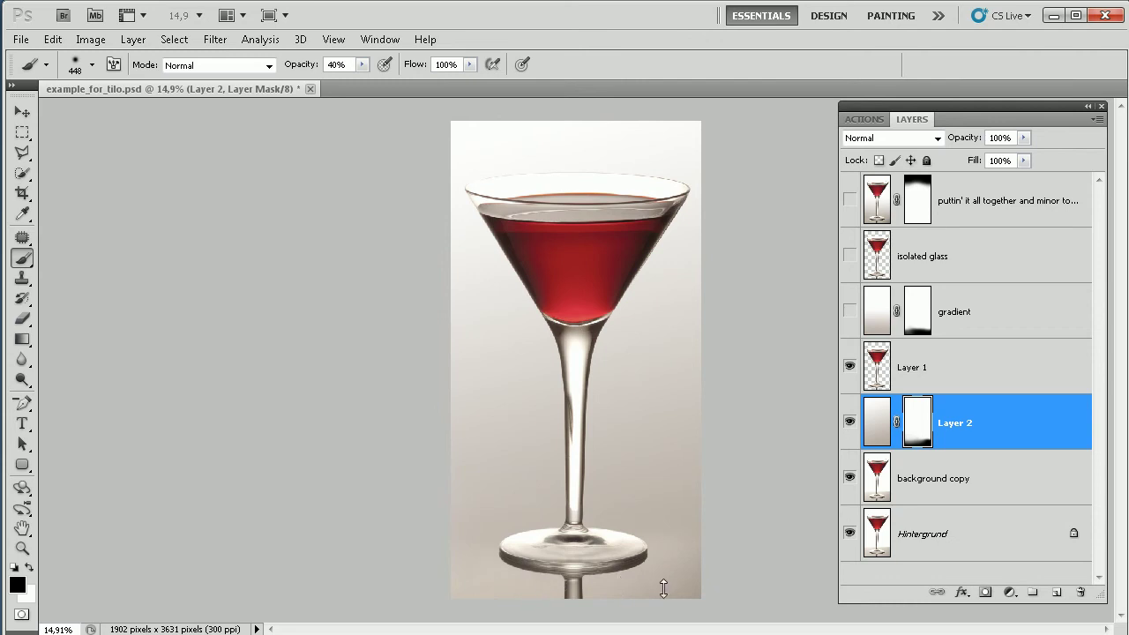
pyautogui.scroll(2, 666, 592)
pyautogui.scroll(4, 670, 592)
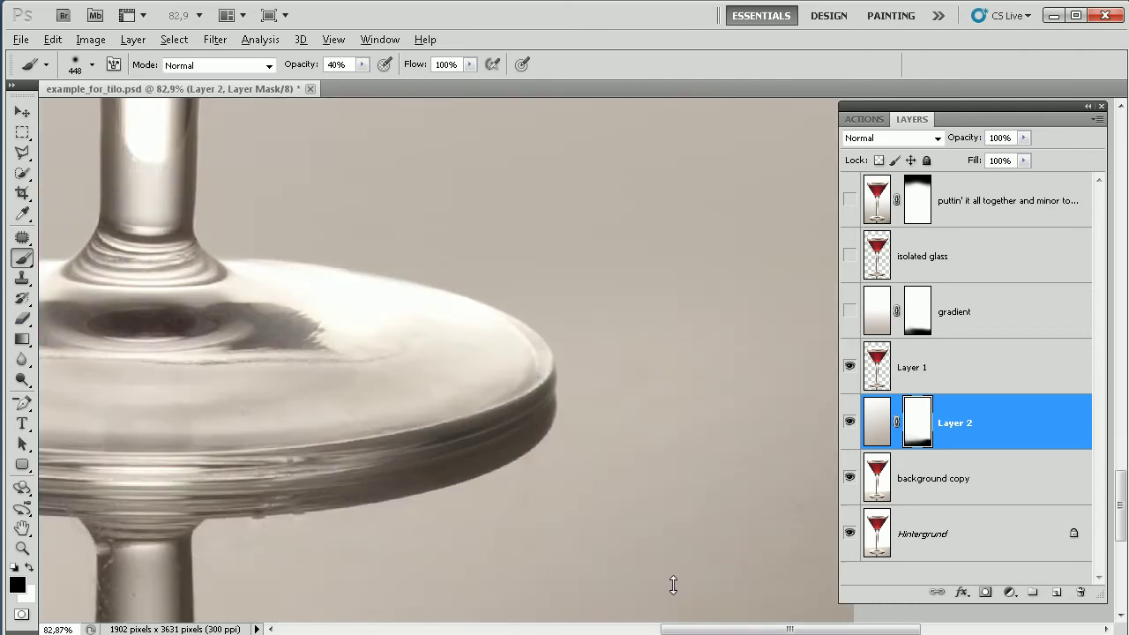
pyautogui.scroll(-3, 676, 566)
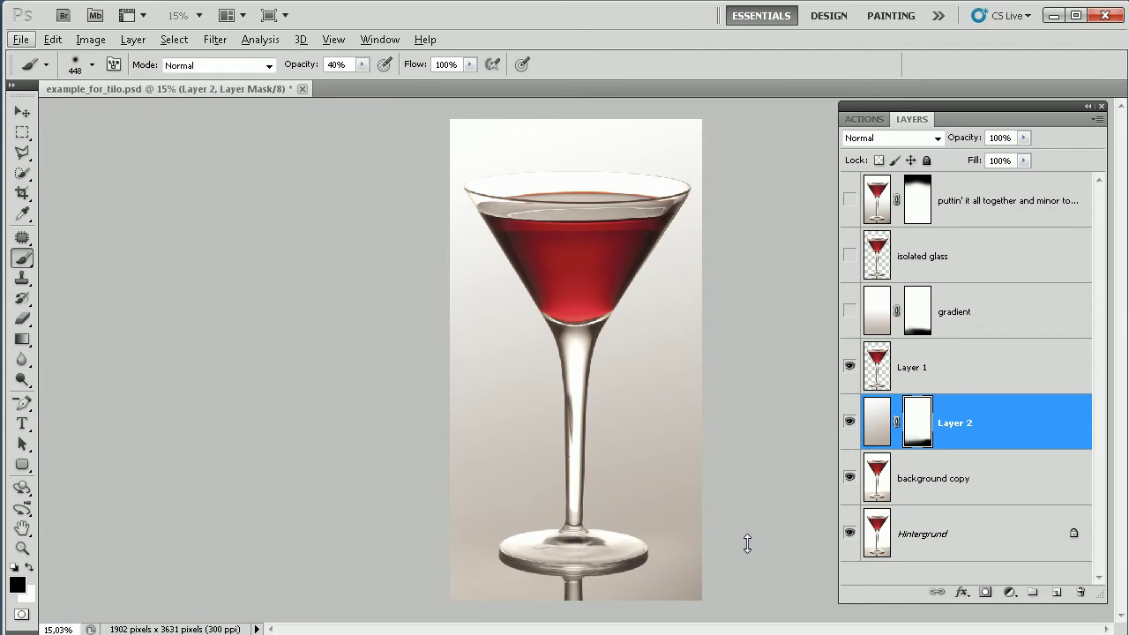
# - Delete the hidden "puttin' it all together", isolated glass and gradient layers above Layer 1
pyautogui.click(925, 370)
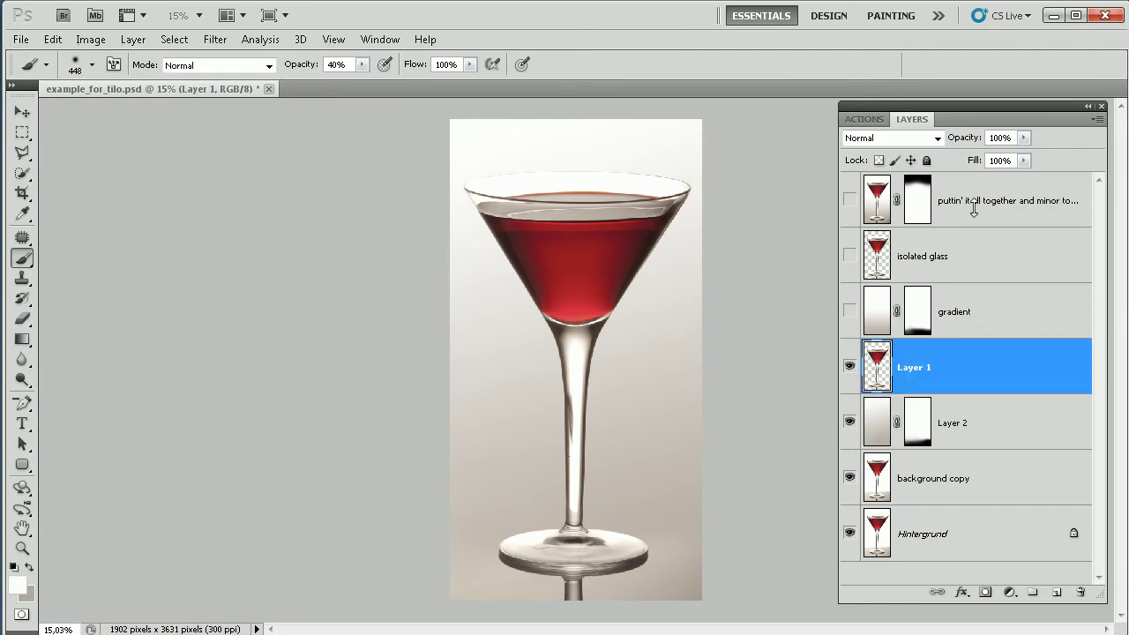
pyautogui.click(975, 207)
pyautogui.press('Delete')
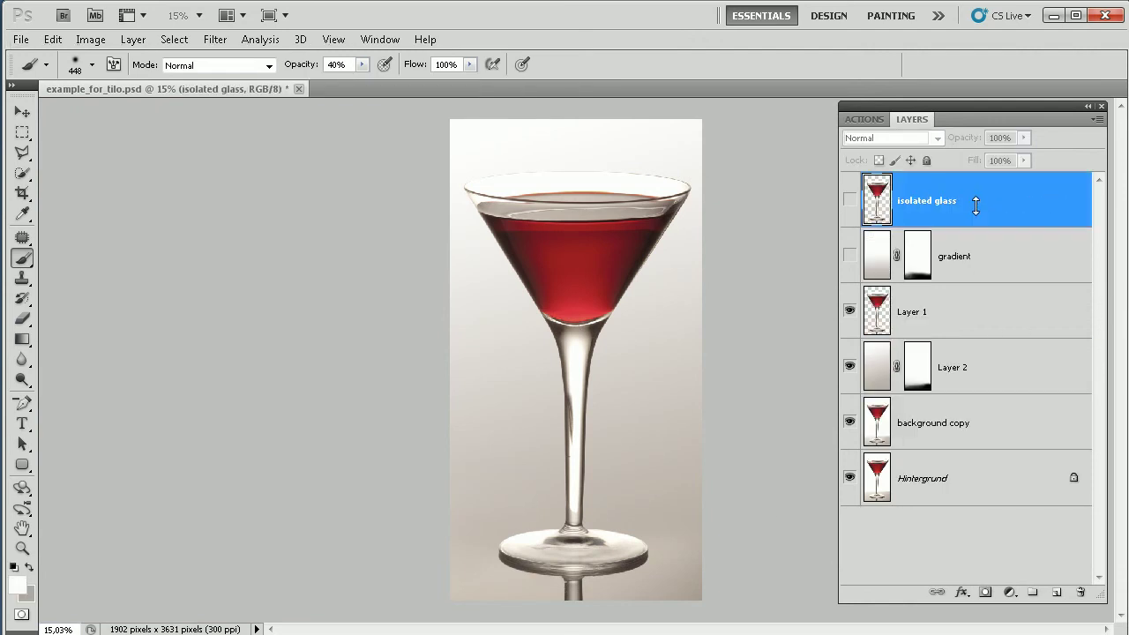
pyautogui.press('Delete')
pyautogui.press('Delete')
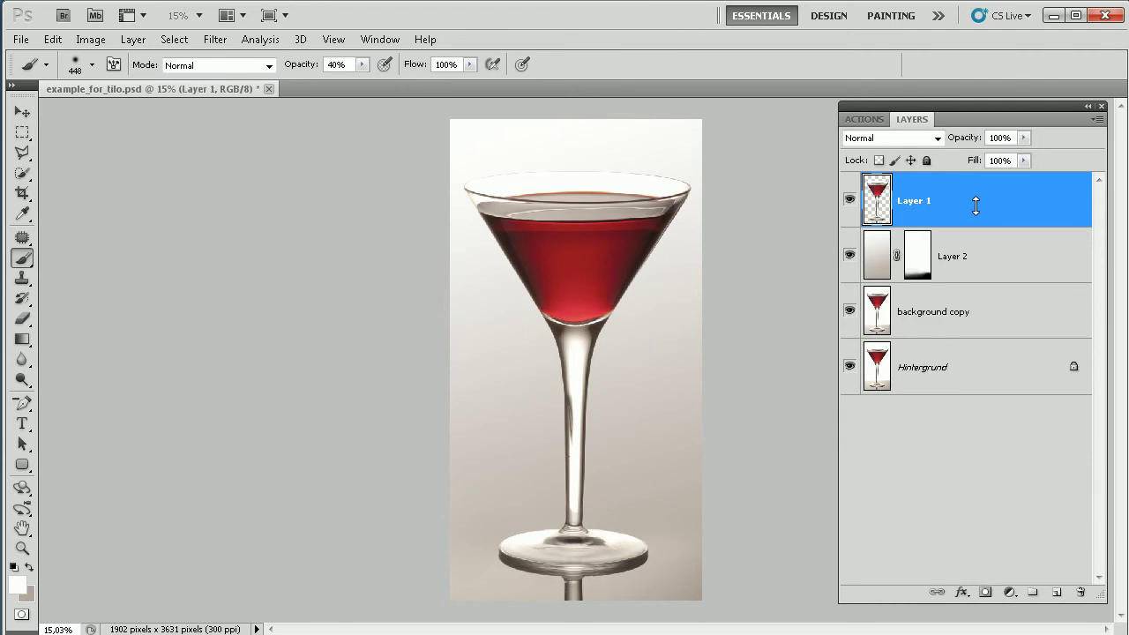
# - Stamp all visible layers into a new layer above Layer 1 and hide that merged layer
pyautogui.hotkey('ctrl', 'alt', 'shift', 'e')
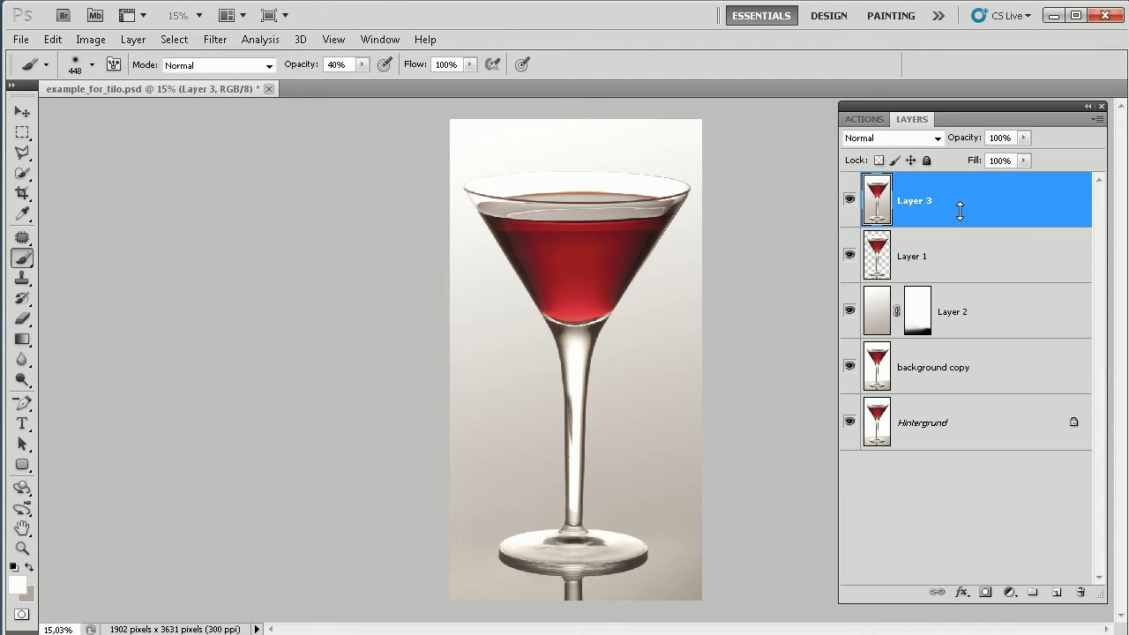
pyautogui.click(851, 195)
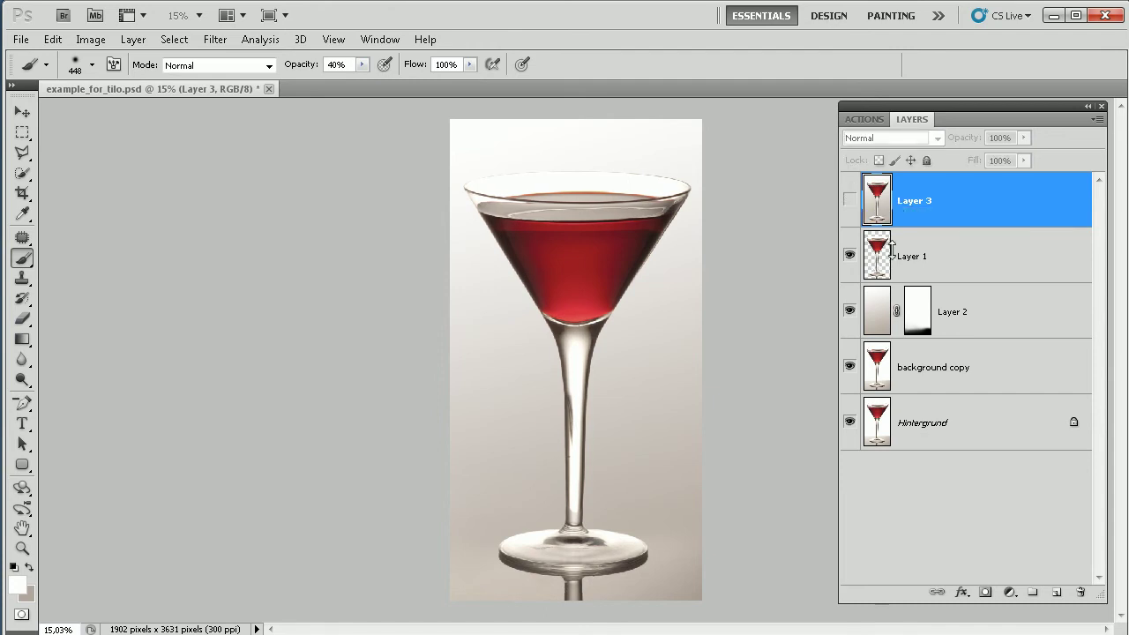
# - Clear the upper part of Layer 2's gradient across the full width, from the top edge down to the lower stem, and deselect
pyautogui.click(978, 314)
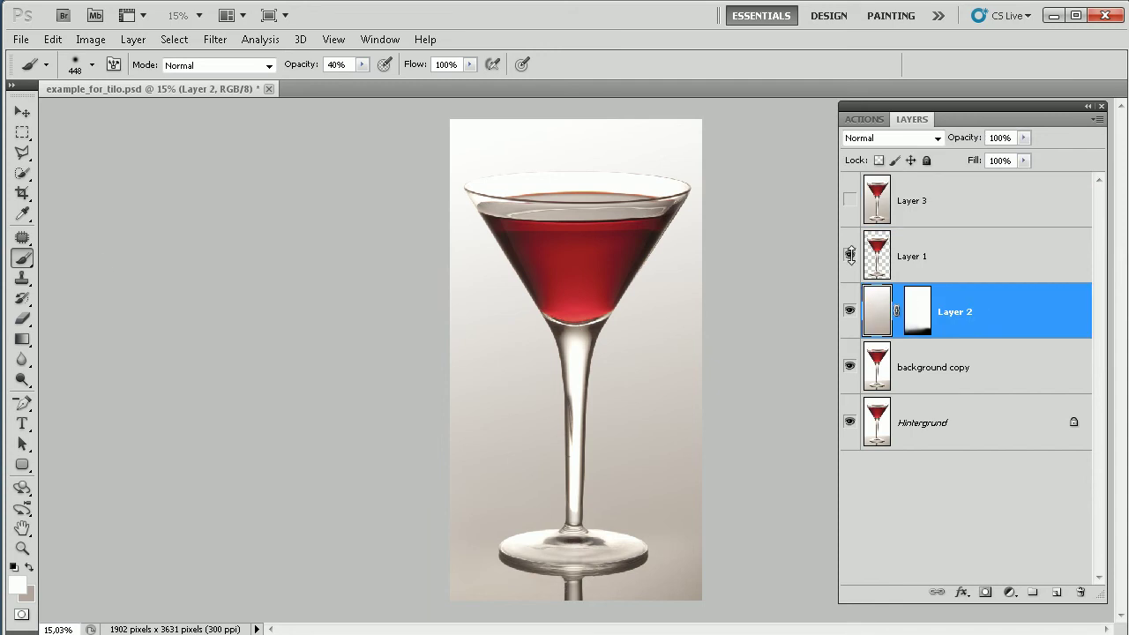
pyautogui.click(22, 132)
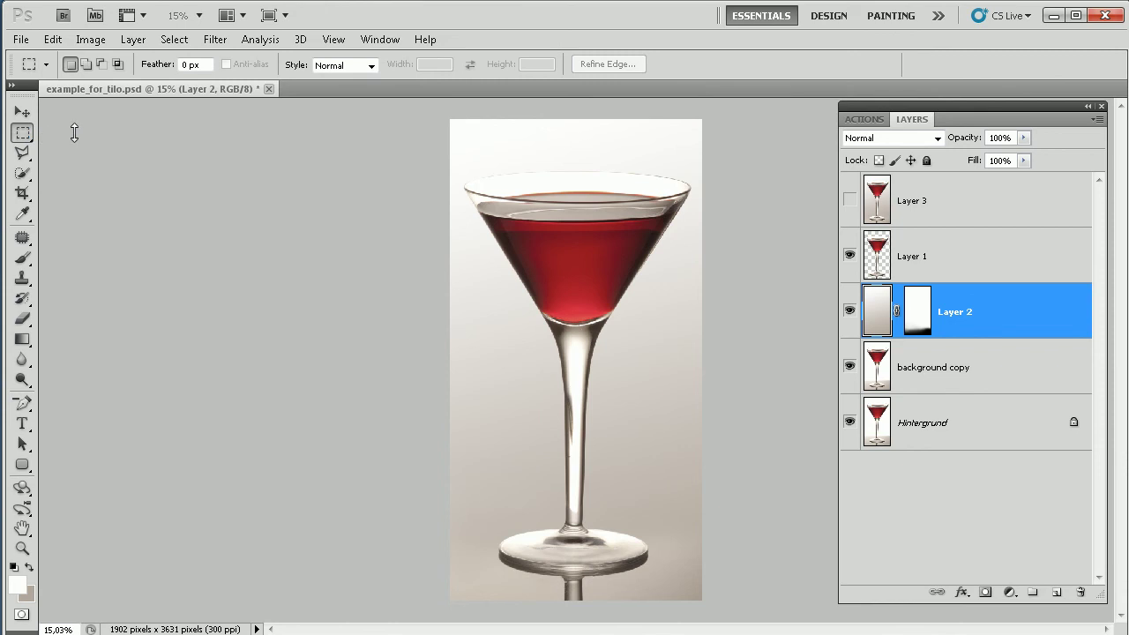
pyautogui.click(22, 131)
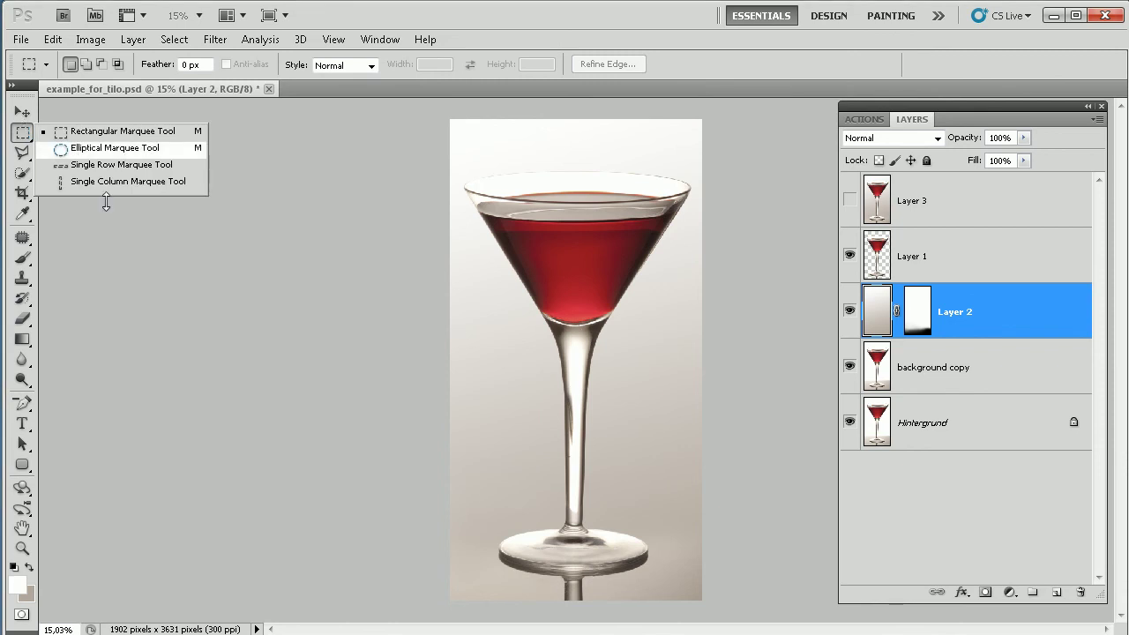
pyautogui.click(255, 282)
pyautogui.moveTo(431, 108); pyautogui.dragTo(761, 466)
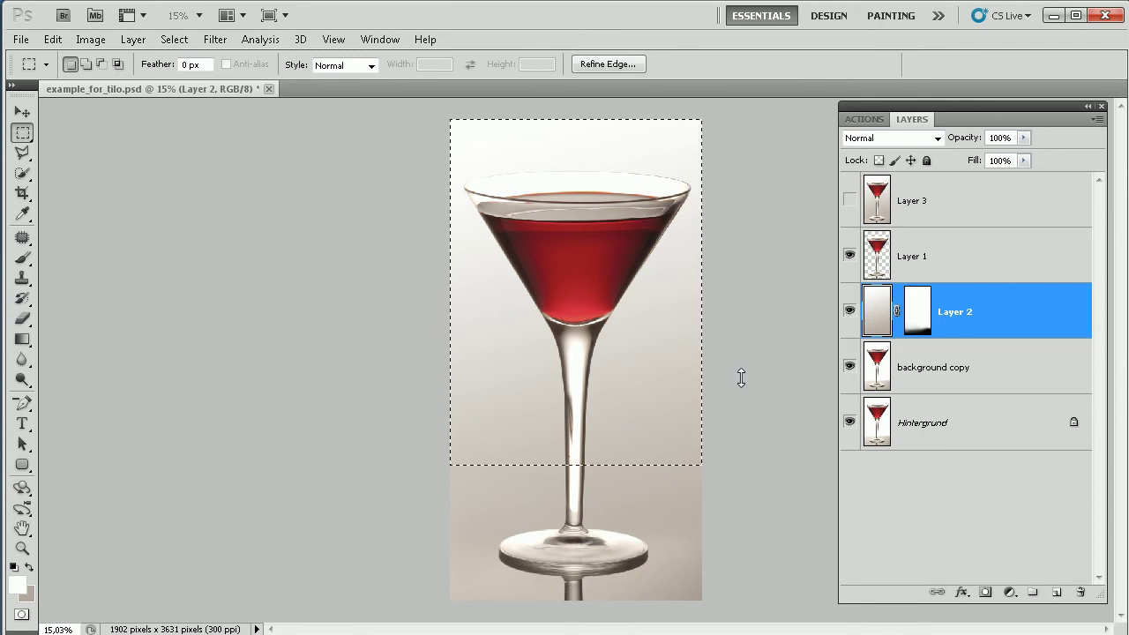
pyautogui.press('Delete')
pyautogui.hotkey('ctrl', 'd')
# - Fill Layer 2's cleared area with the near-white foreground color using the Paint Bucket, hiding background copy and Hintergrund only while filling
pyautogui.moveTo(849, 367); pyautogui.dragTo(849, 422)
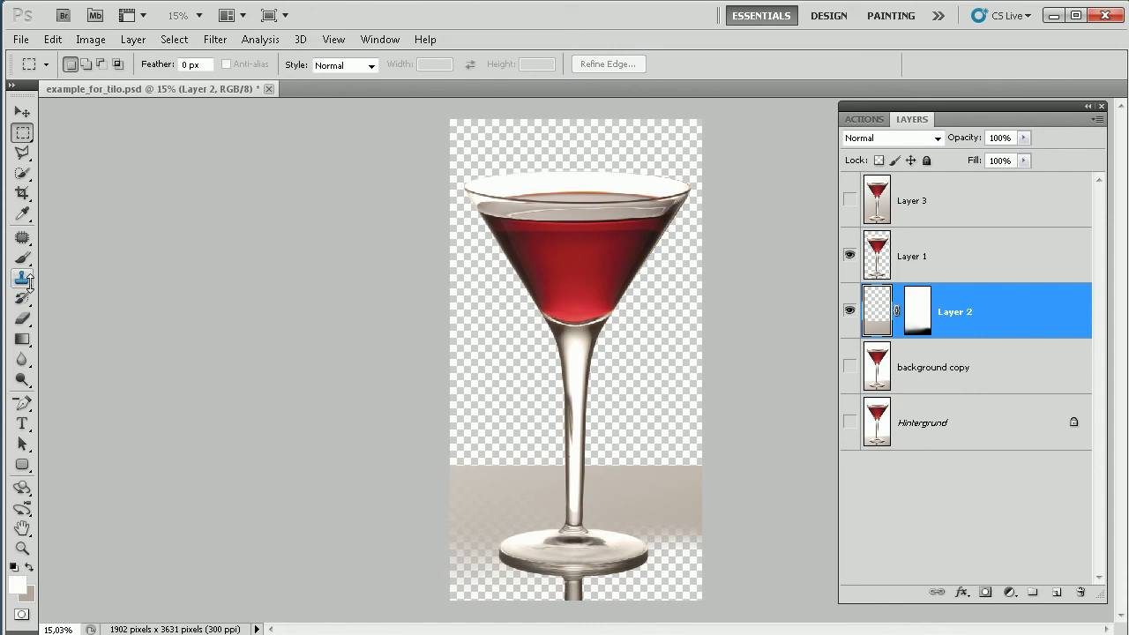
pyautogui.moveTo(23, 338); pyautogui.dragTo(84, 351)
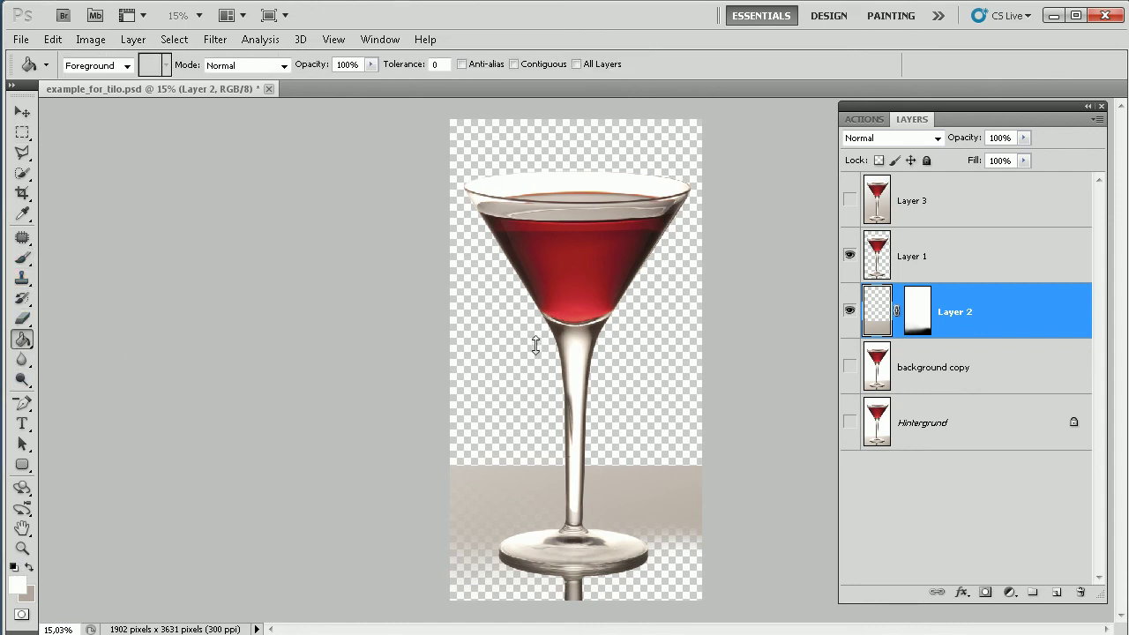
pyautogui.click(506, 153)
pyautogui.click(849, 367)
pyautogui.click(849, 423)
# - Apply a strong Gaussian Blur to Layer 2 to soften the edge between its near-white and beige-grey areas
pyautogui.click(215, 39)
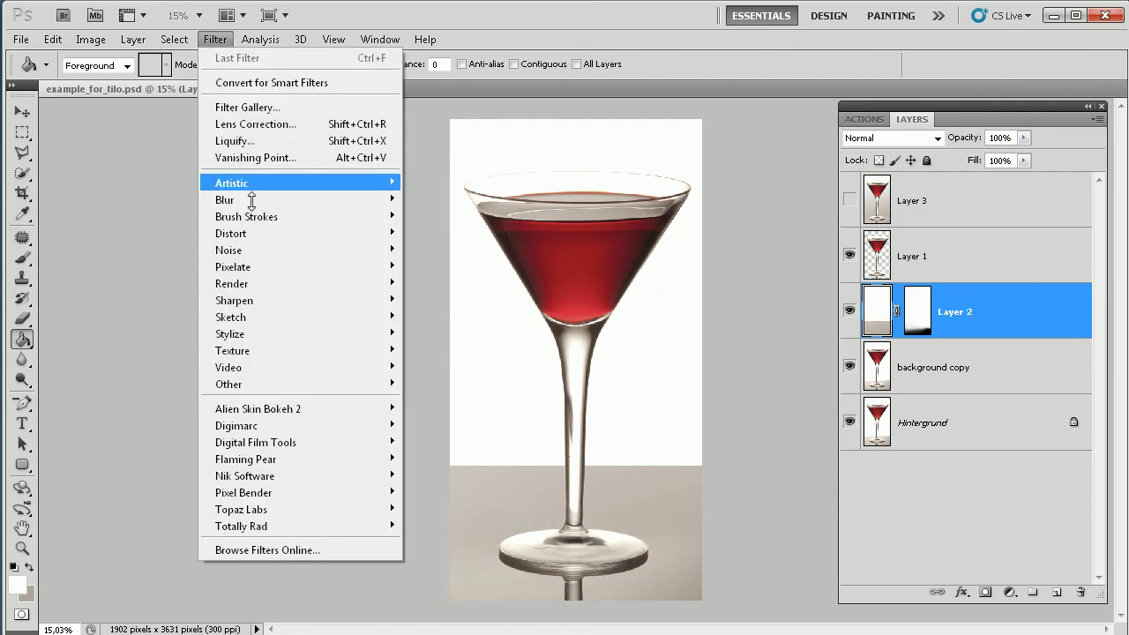
pyautogui.moveTo(264, 259)
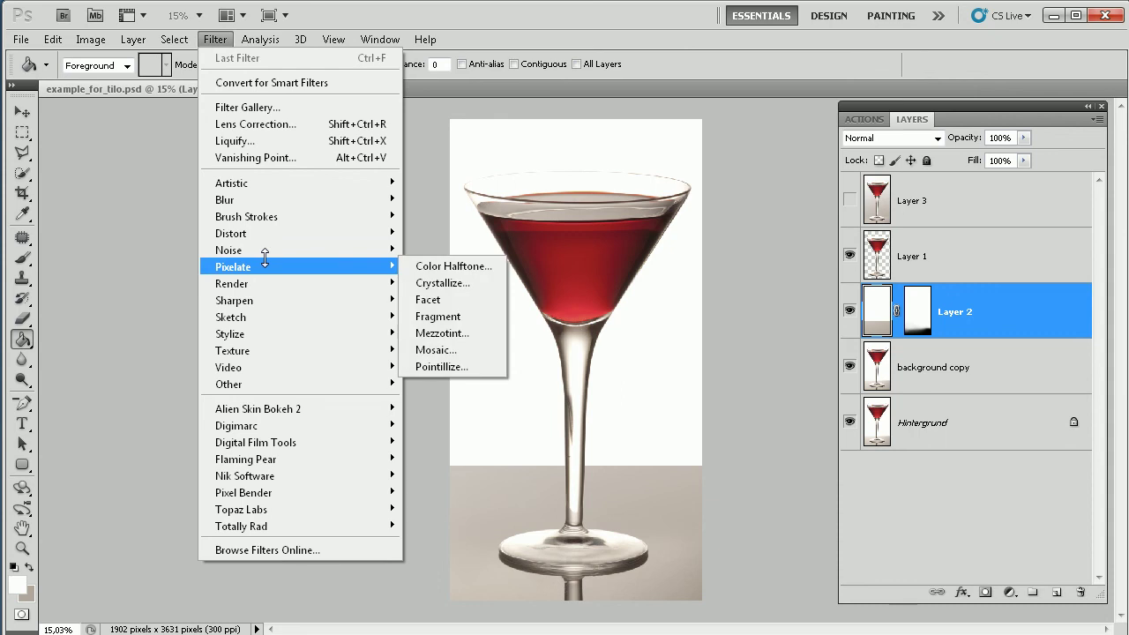
pyautogui.moveTo(302, 199)
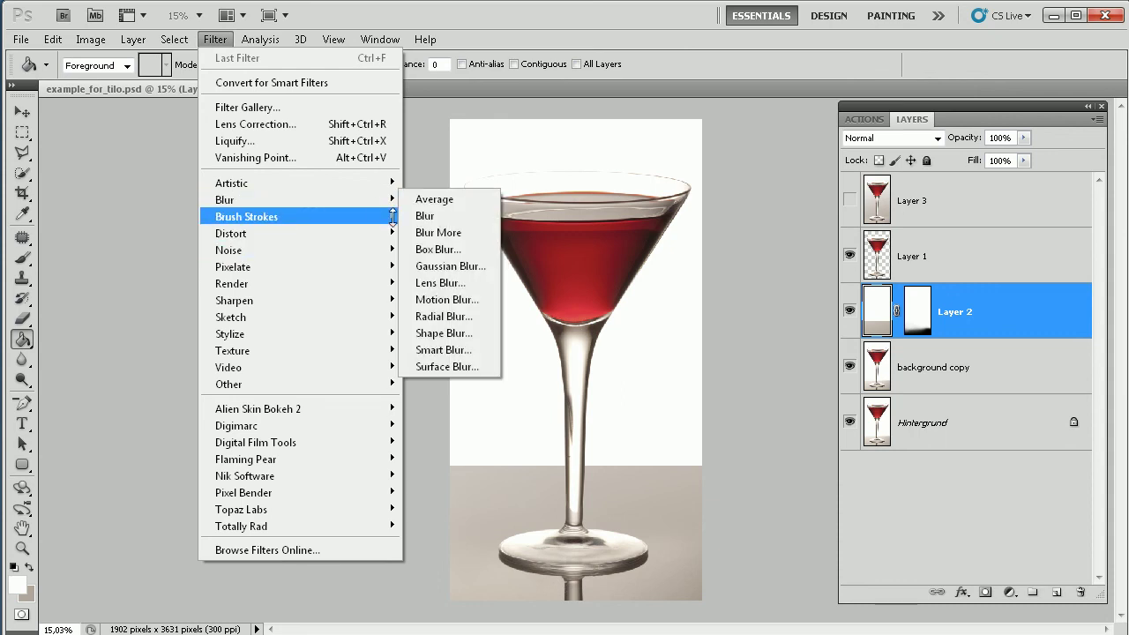
pyautogui.click(450, 265)
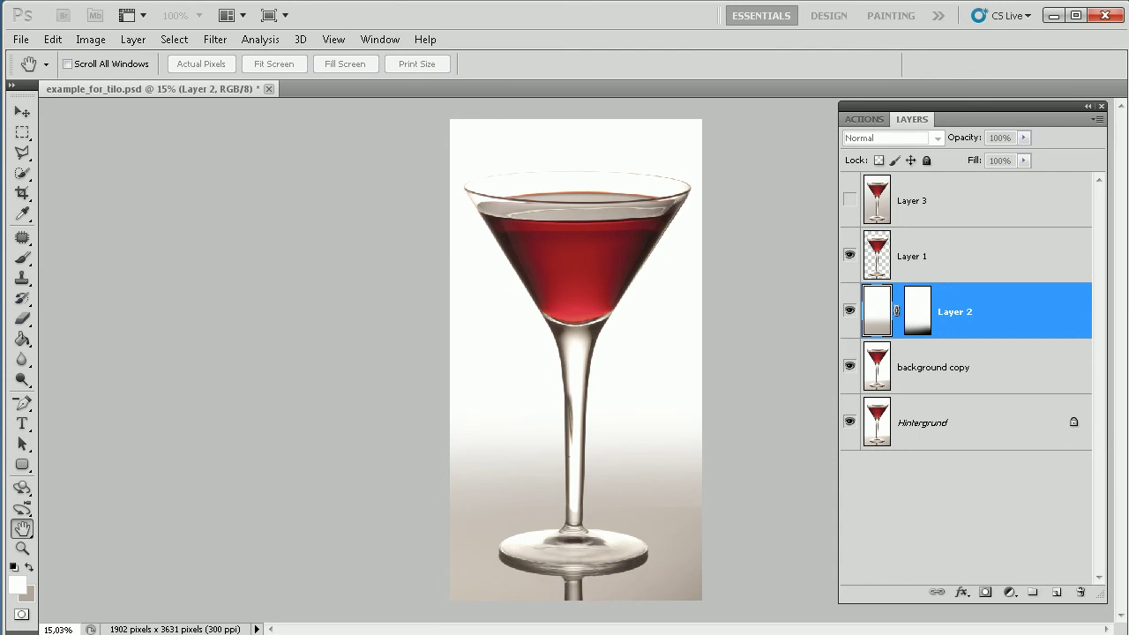
pyautogui.moveTo(301, 183); pyautogui.dragTo(123, 183)
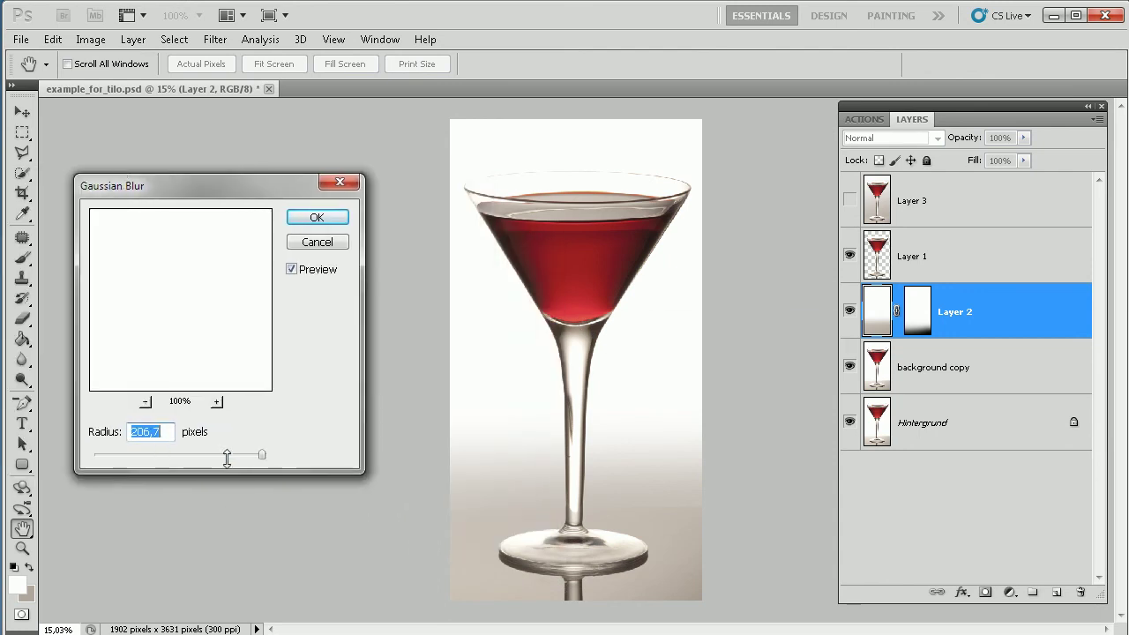
pyautogui.moveTo(262, 449)
pyautogui.mouseDown()
pyautogui.moveTo(210, 454)
pyautogui.moveTo(259, 453)
pyautogui.mouseUp()
pyautogui.click(305, 218)
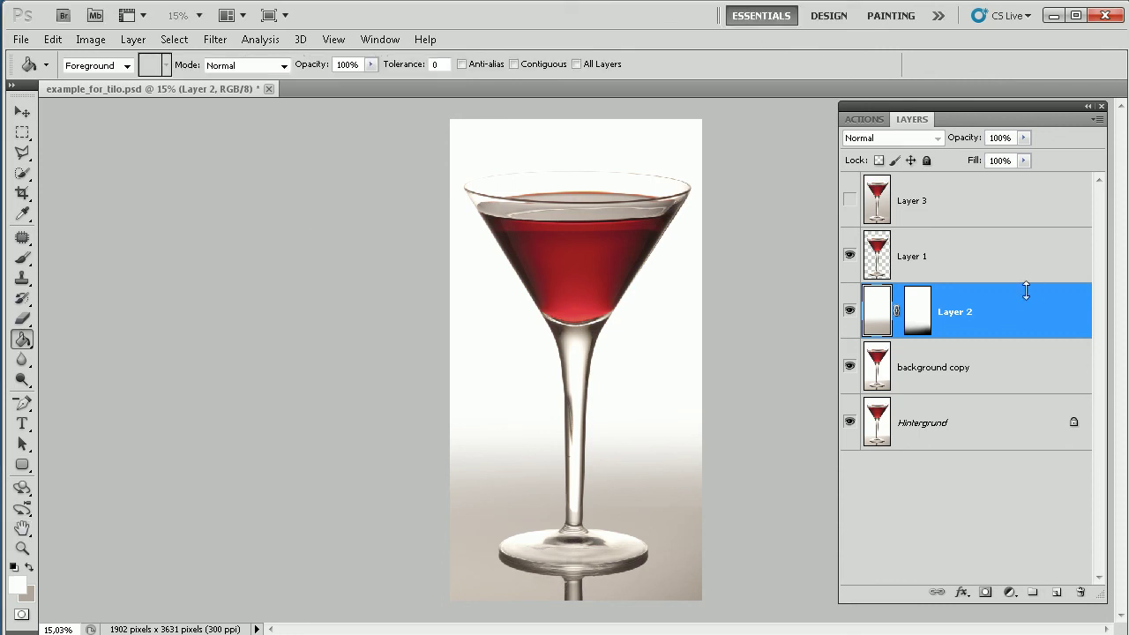